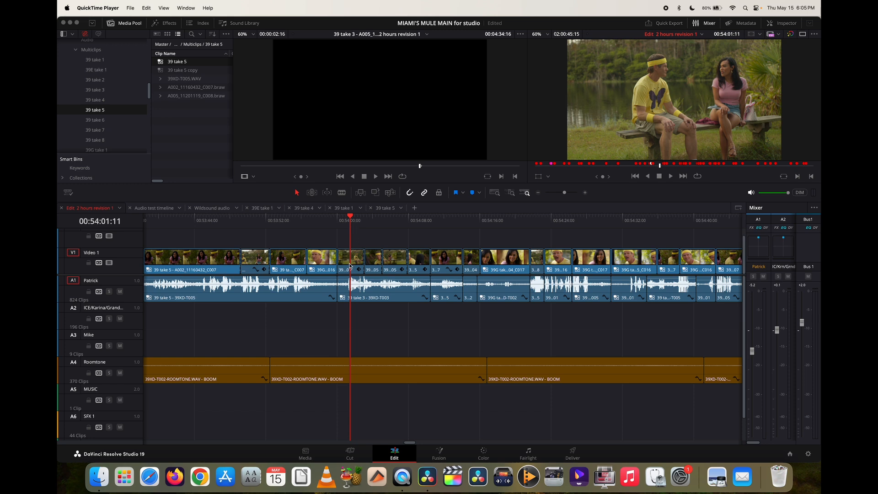
Play the bench scene twice from about 00:54:00 in the Edit 2 hours revision 1 timeline, raising the playback volume.
{"action": "left_click", "coordinate": [360, 219]}
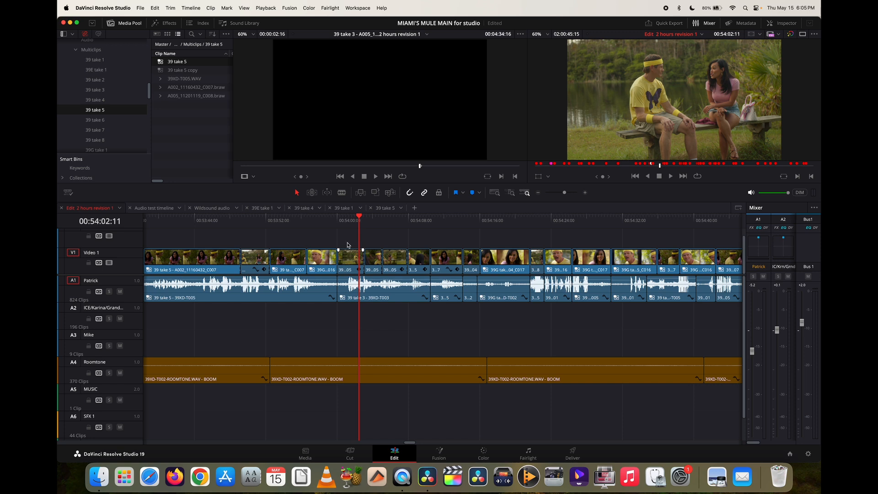
{"action": "left_click", "coordinate": [344, 218]}
{"action": "key", "text": "space"}
{"action": "key", "text": "XF86AudioRaiseVolume"}
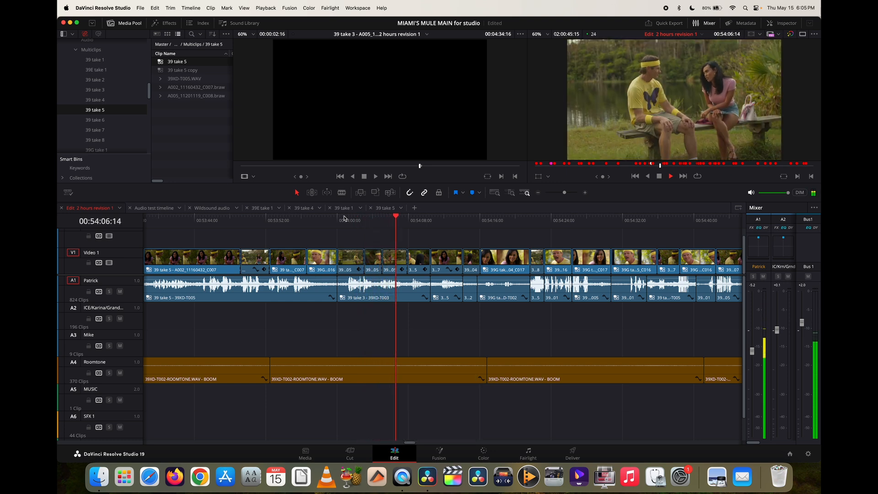
{"action": "key", "text": "space"}
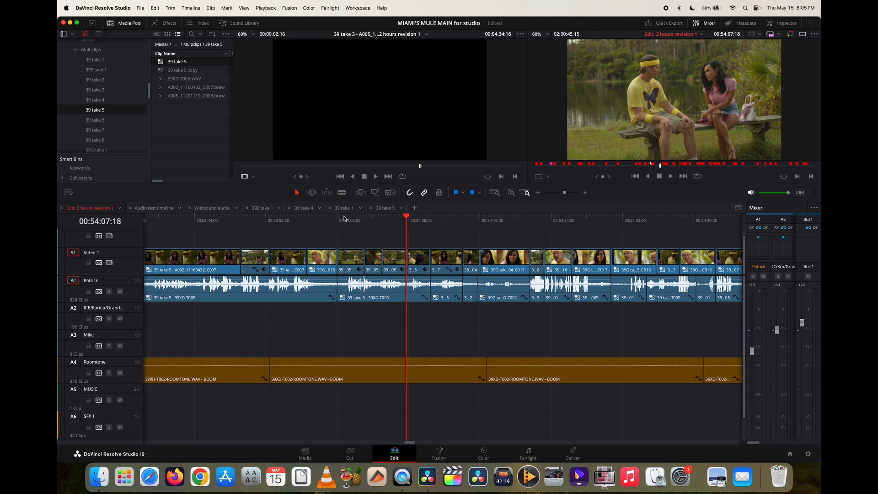
{"action": "left_click", "coordinate": [344, 219]}
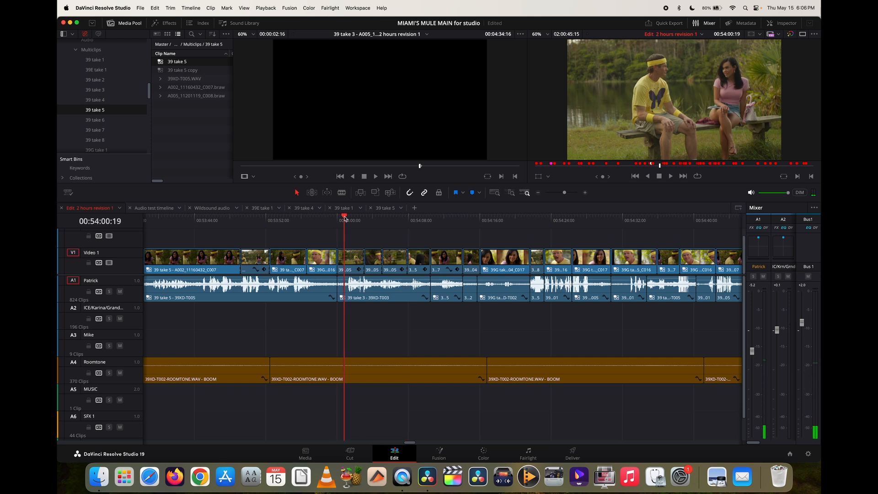
{"action": "key", "text": "space"}
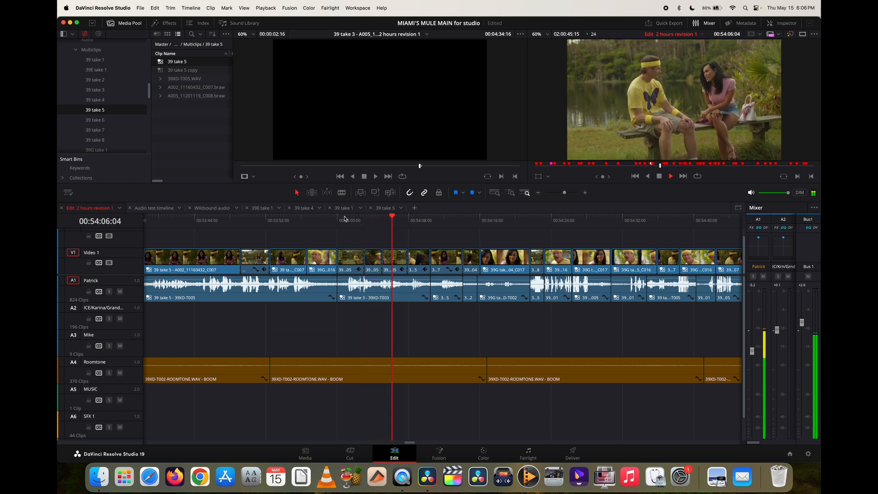
{"action": "key", "text": "space"}
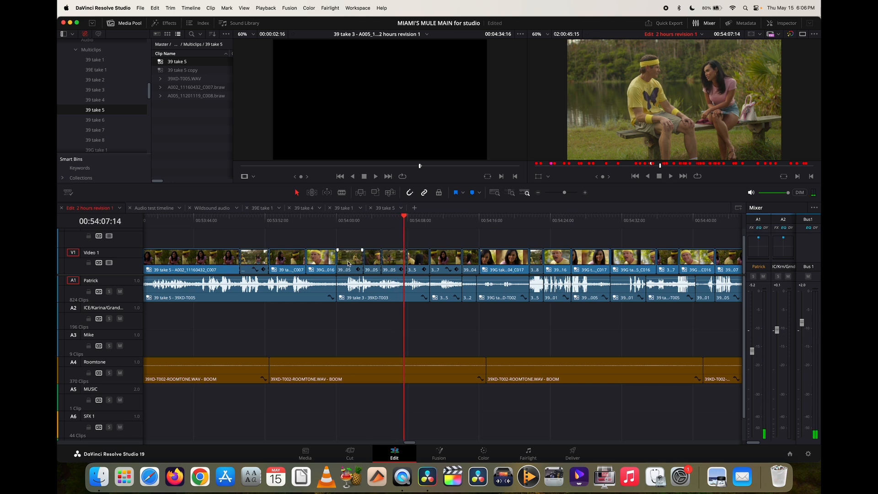
Show the floating timecode window and park the playhead at 00:54:01:13 on the 39 take 3 clip.
{"action": "left_click", "coordinate": [350, 220]}
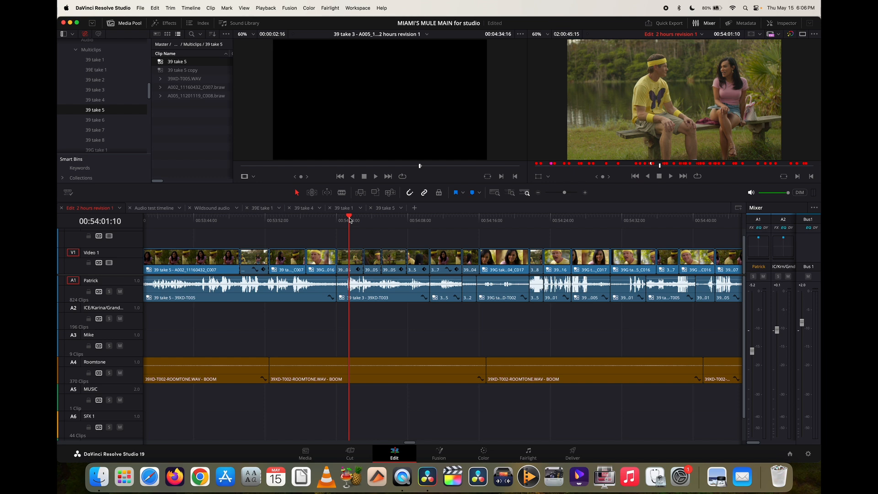
{"action": "left_click", "coordinate": [356, 8]}
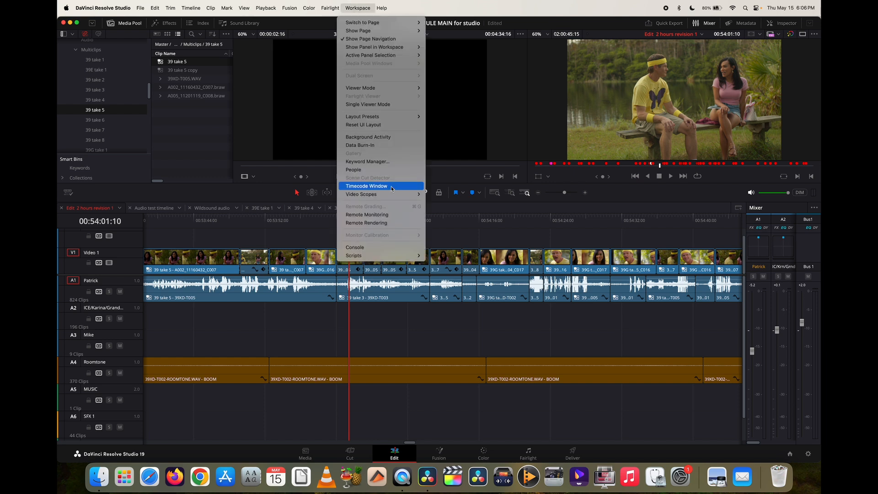
{"action": "left_click", "coordinate": [367, 186]}
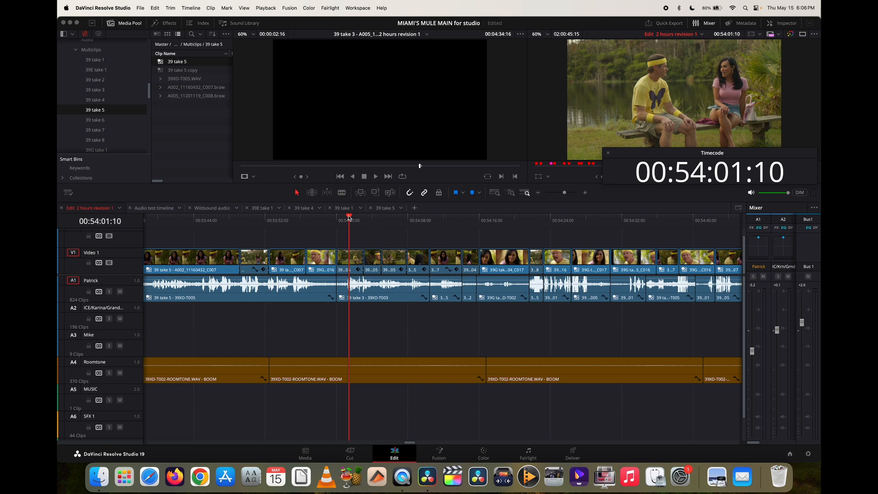
{"action": "mouse_move", "coordinate": [349, 219]}
{"action": "left_mouse_down"}
{"action": "mouse_move", "coordinate": [337, 219]}
{"action": "mouse_move", "coordinate": [350, 218]}
{"action": "left_mouse_up"}
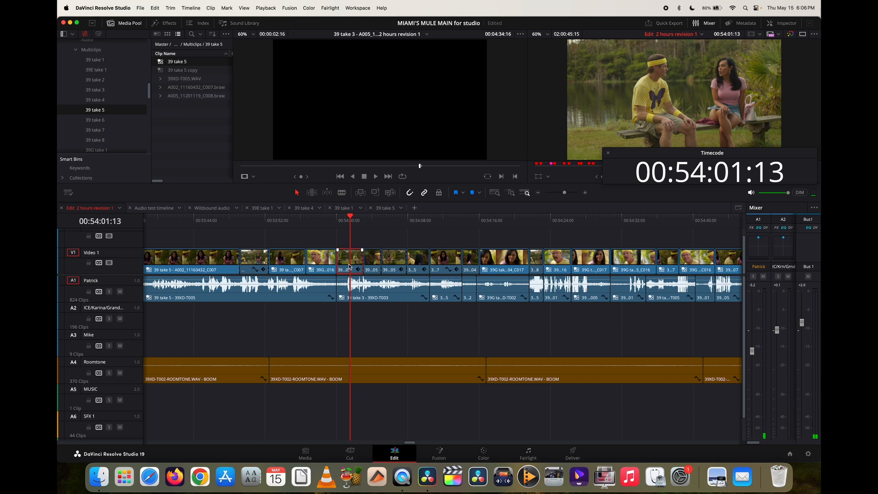
Load the 39 take 3 multicam clip in the source viewer to examine its angles, and select its audio clip on A1.
{"action": "double_click", "coordinate": [349, 266]}
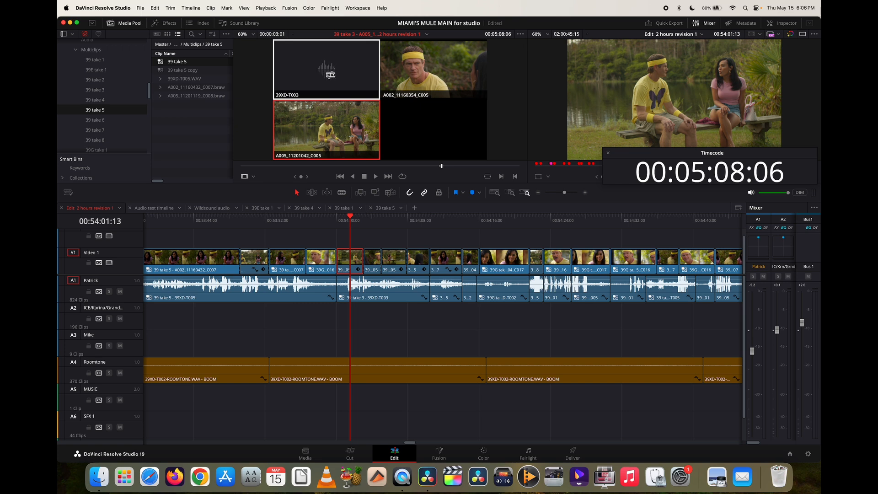
{"action": "left_click", "coordinate": [359, 296]}
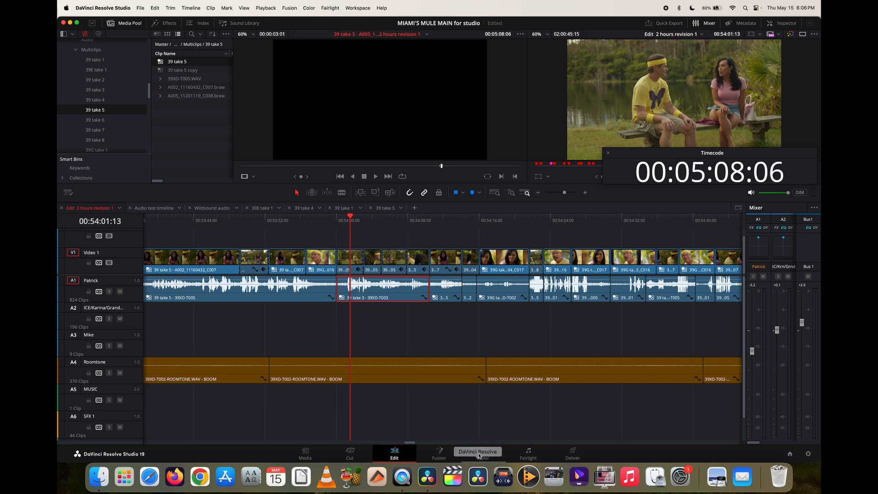
Play the scene on the Fairlight page from 00:54:01:13 while checking the track levels, and return to the Edit page.
{"action": "left_click", "coordinate": [528, 452]}
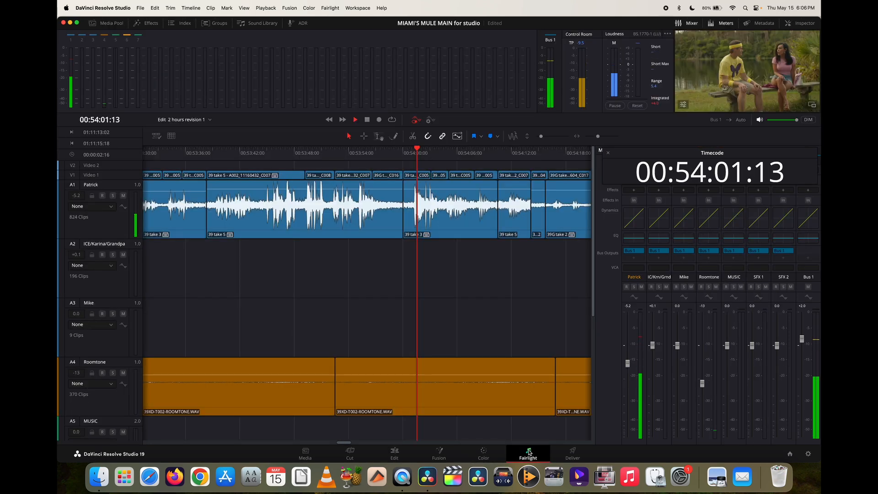
{"action": "key", "text": "space"}
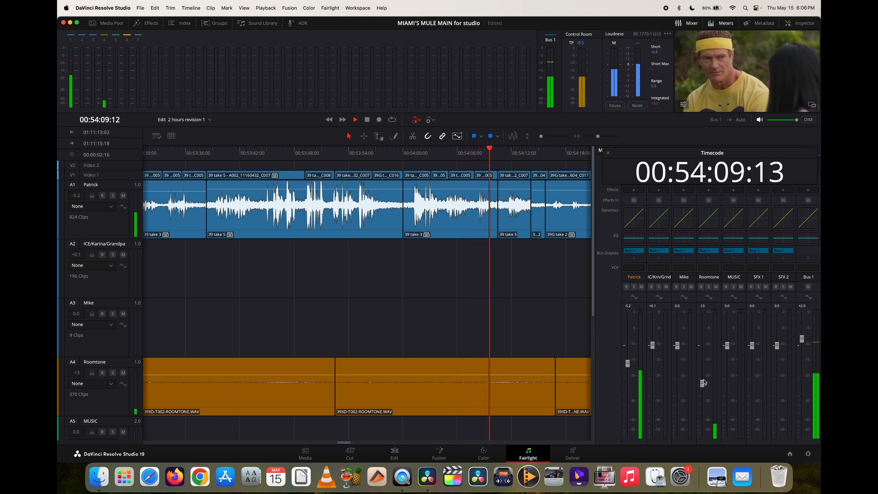
{"action": "key", "text": "space"}
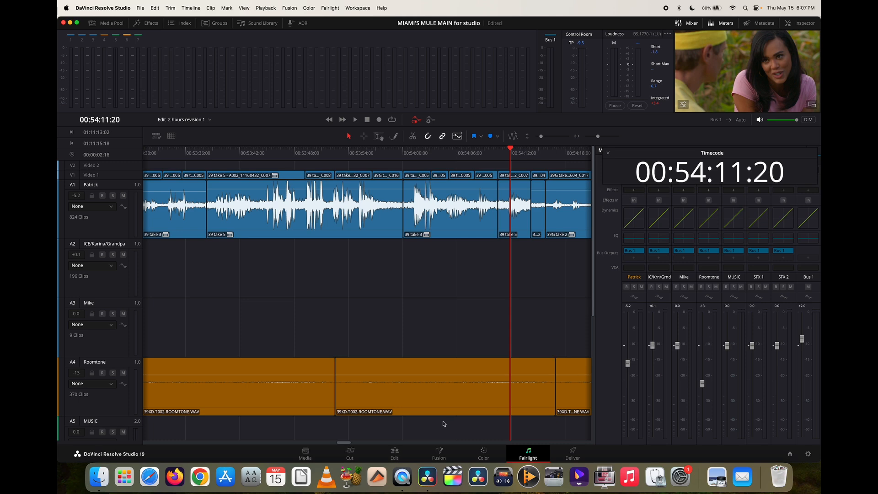
{"action": "left_click", "coordinate": [393, 453]}
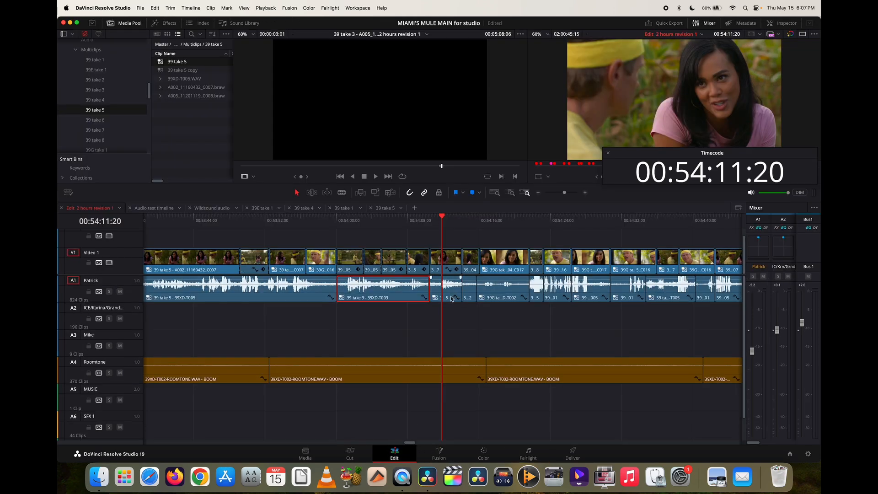
Open the 39 take 3 multicam clip at 00:54:01:13 in its own timeline, showing the full length of its clips.
{"action": "left_click", "coordinate": [349, 221]}
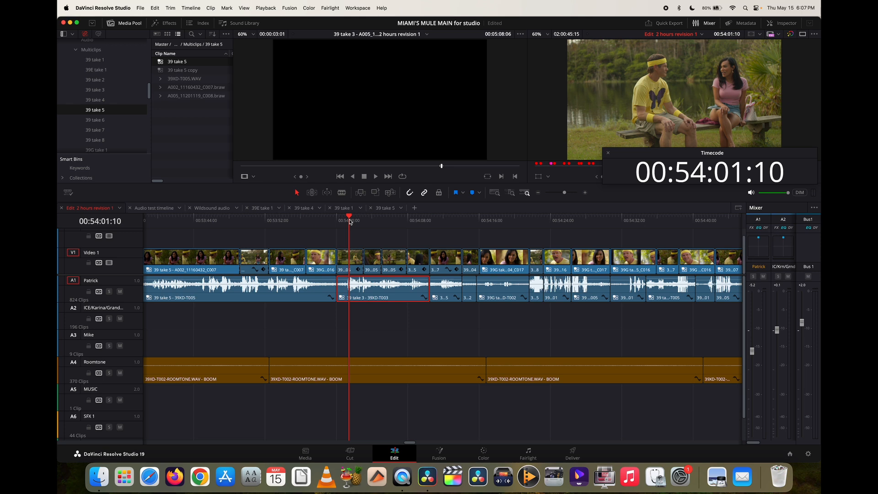
{"action": "left_click", "coordinate": [349, 265]}
{"action": "right_click", "coordinate": [348, 265]}
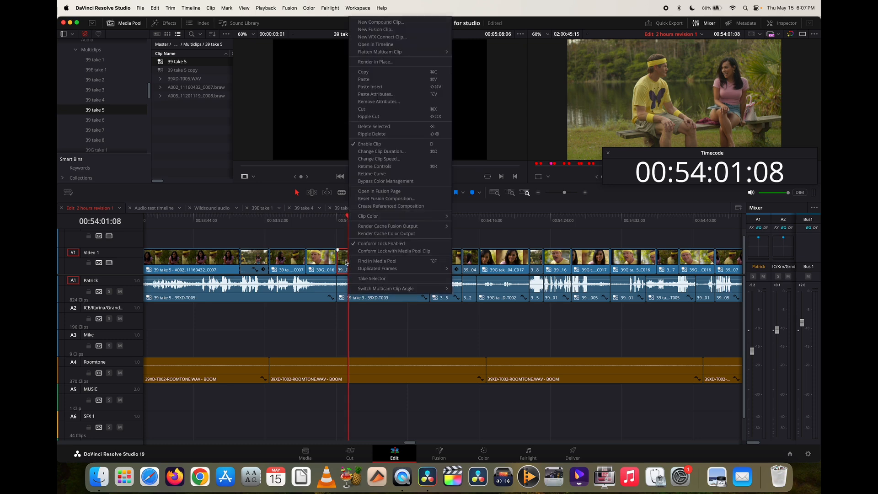
{"action": "left_click", "coordinate": [353, 324]}
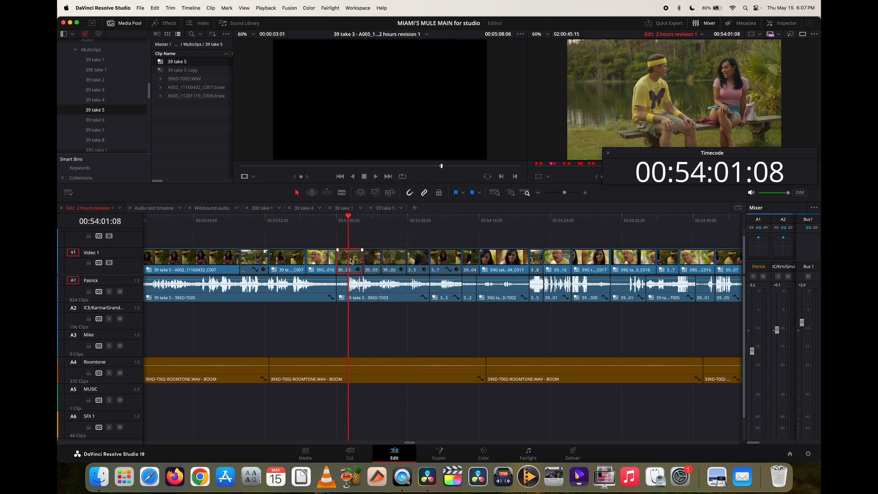
{"action": "right_click", "coordinate": [350, 261]}
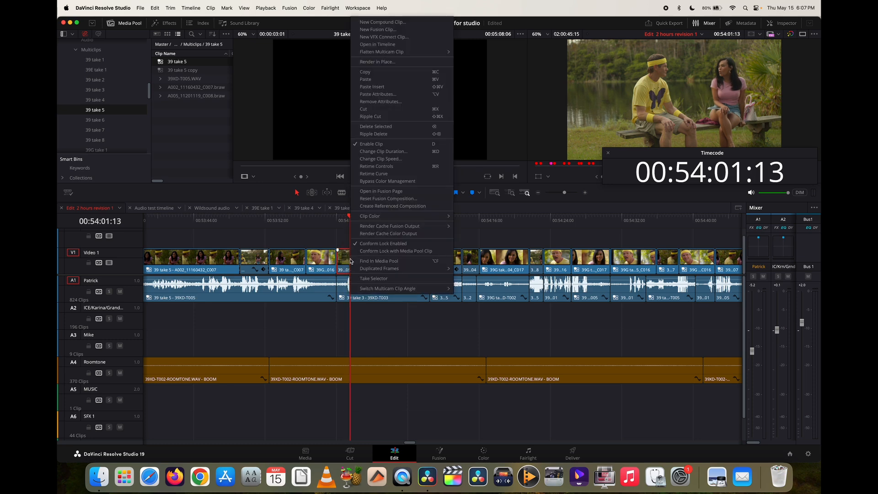
{"action": "left_click", "coordinate": [383, 44]}
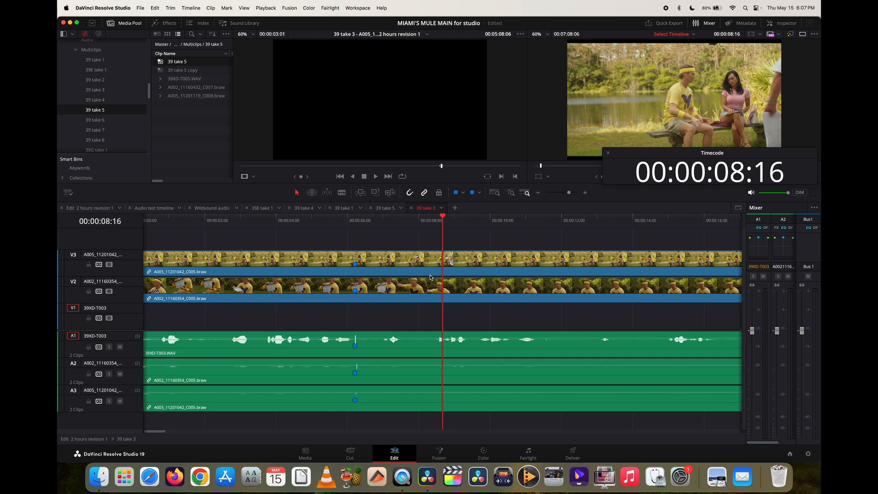
{"action": "key", "text": "super+minus"}
{"action": "key", "text": "super+minus"}
{"action": "key", "text": "super+minus"}
{"action": "key", "text": "super+minus"}
{"action": "key", "text": "super+minus"}
{"action": "key", "text": "super+minus"}
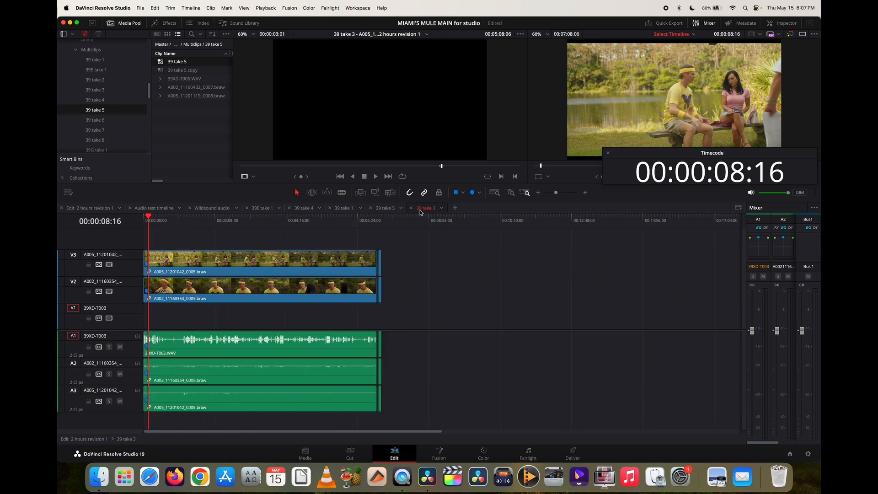
Return to the Edit 2 hours revision 1 timeline and examine the 39 take 3 audio clip, ending at 00:54:03:14.
{"action": "left_click", "coordinate": [90, 209]}
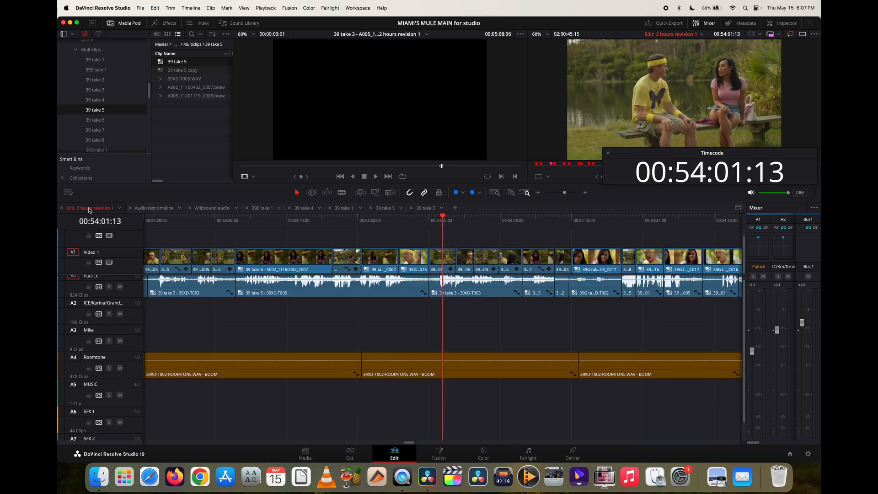
{"action": "left_click", "coordinate": [440, 220]}
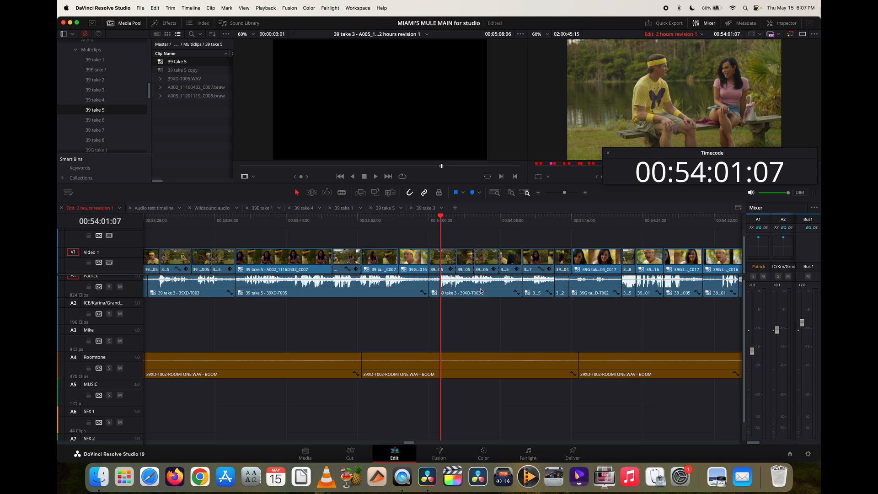
{"action": "scroll", "coordinate": [464, 298], "scroll_direction": "up", "scroll_amount": 1}
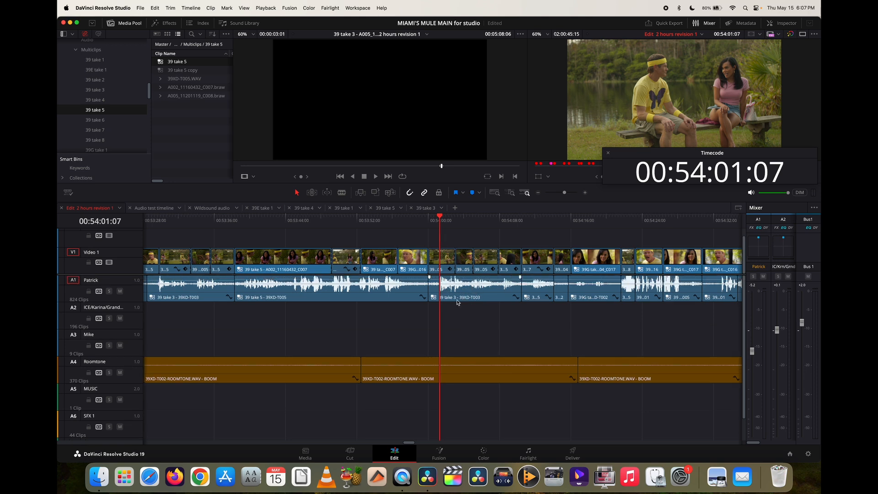
{"action": "left_click", "coordinate": [460, 221]}
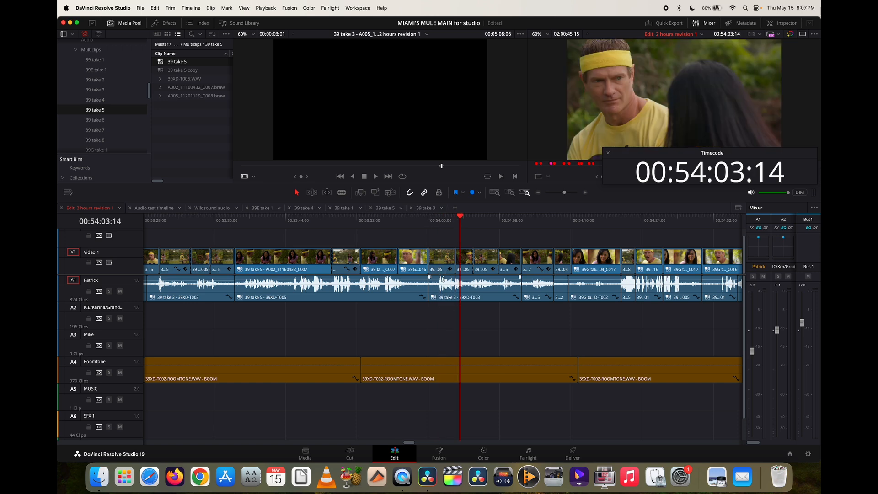
Switch back to the 39 take 3 timeline and examine its audio tracks at 00:00:47:07 and 00:02:07:23.
{"action": "left_click", "coordinate": [426, 209]}
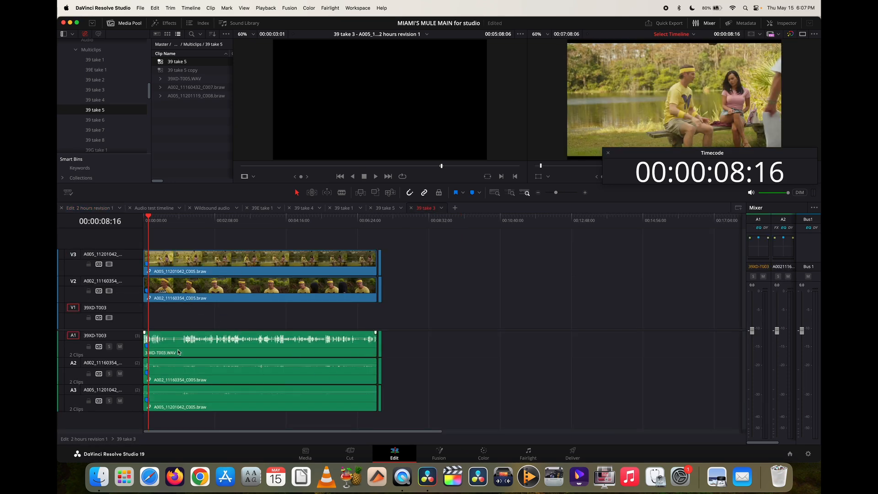
{"action": "left_click", "coordinate": [170, 218]}
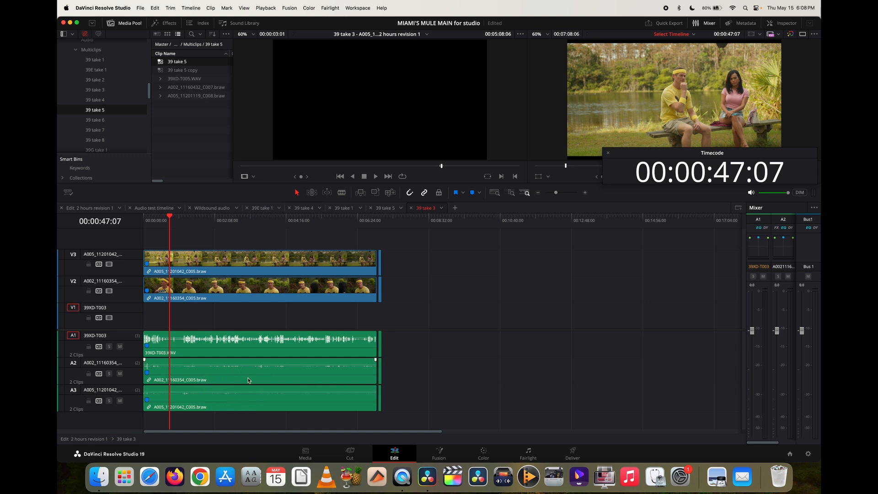
{"action": "left_click", "coordinate": [215, 222]}
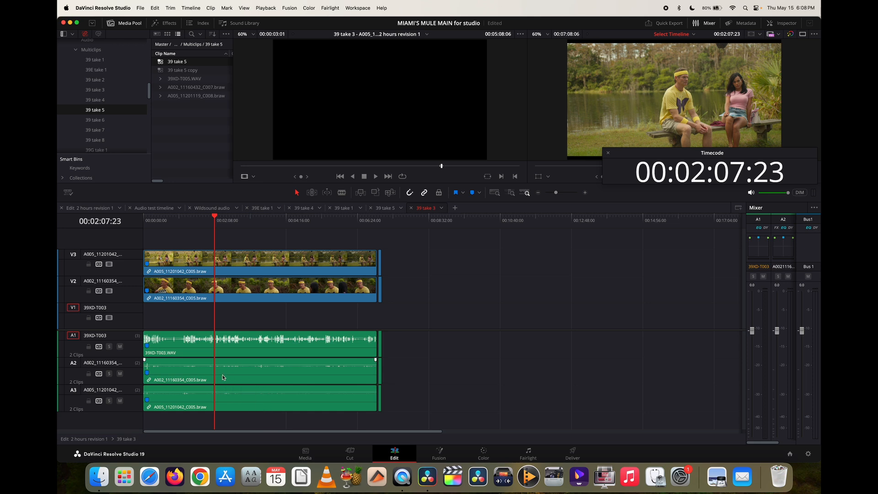
Delete only the long camera audio clips A002_11160354_C005.braw on A2 and A005_11201042_C005.braw on A3, keeping their video.
{"action": "left_click", "coordinate": [247, 397]}
{"action": "left_click", "coordinate": [250, 377]}
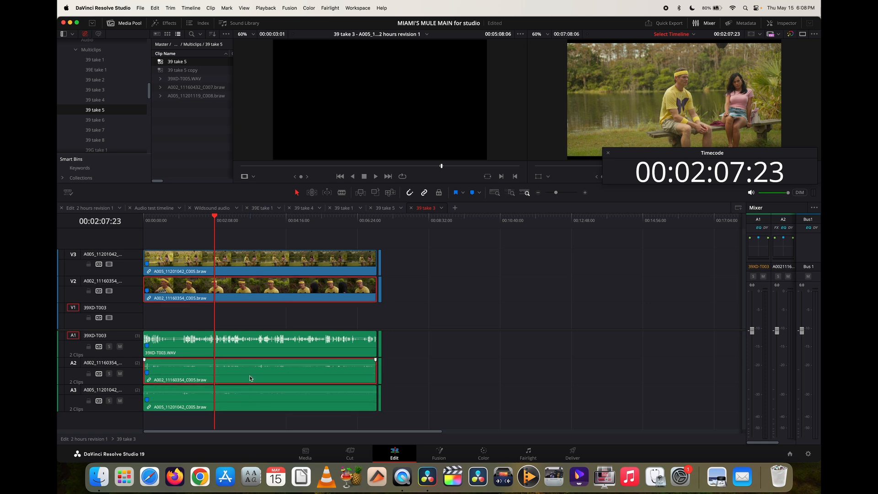
{"action": "left_click", "coordinate": [423, 366]}
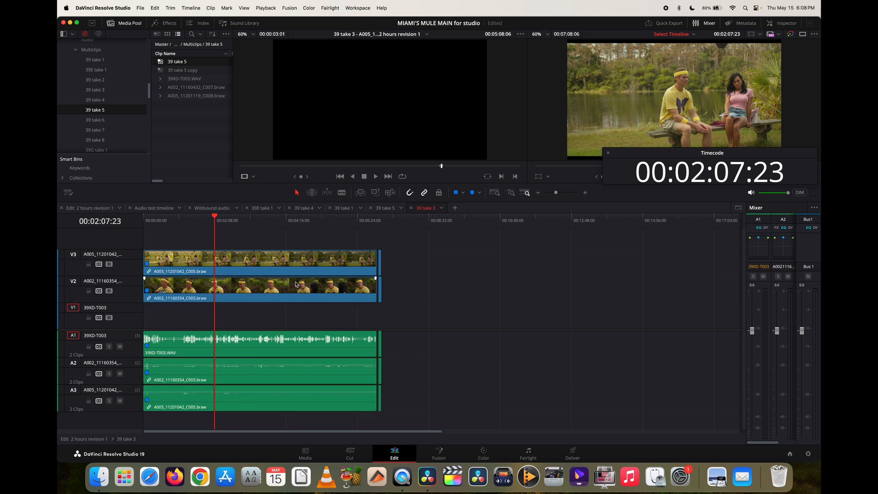
{"action": "left_click", "coordinate": [269, 378]}
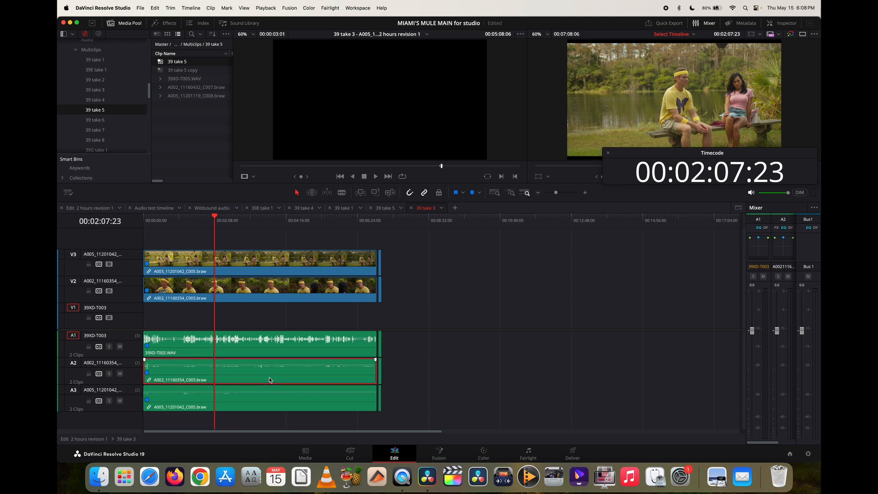
{"action": "key", "text": "BackSpace"}
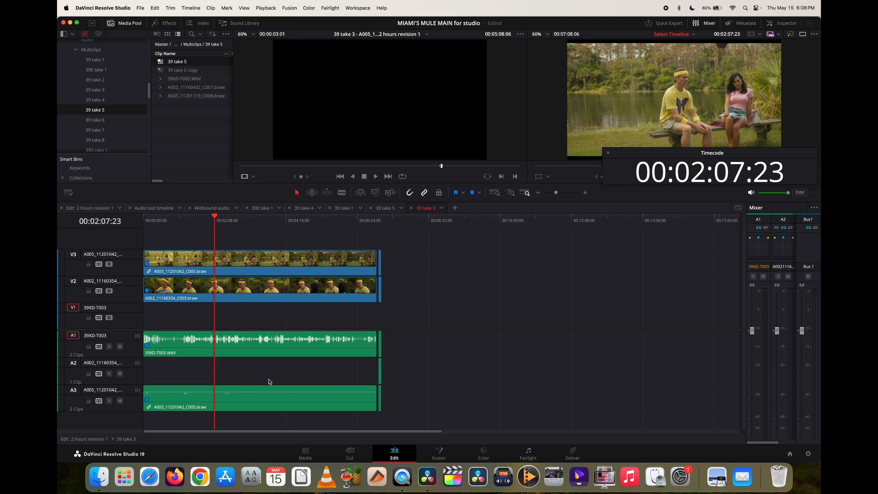
{"action": "left_click", "coordinate": [251, 407]}
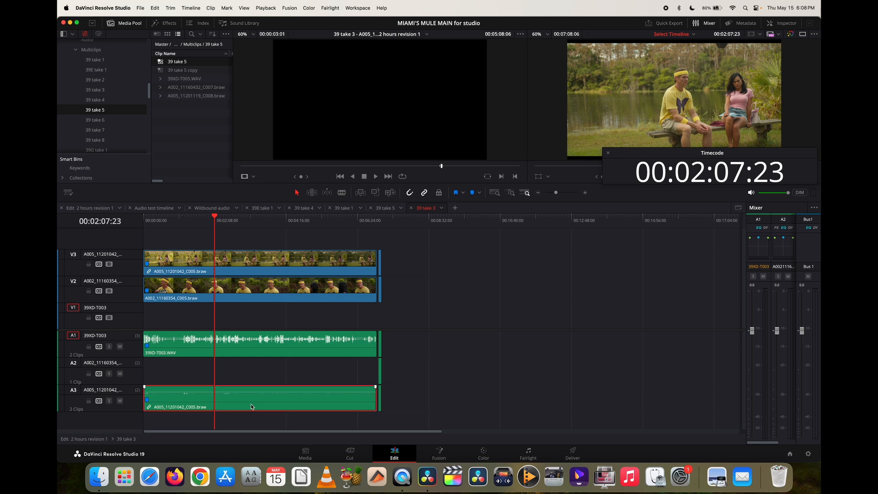
{"action": "key", "text": "BackSpace"}
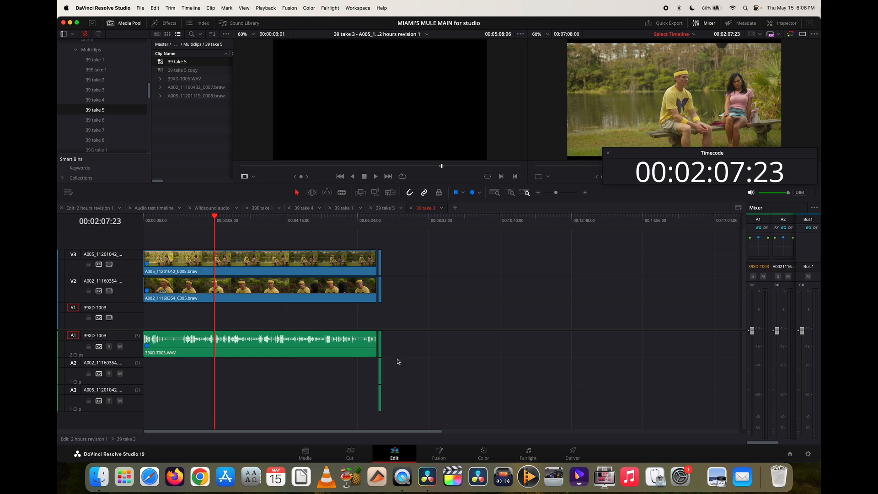
Delete the short leftover clips after the main take on V2, V3, A1, A2 and A3.
{"action": "left_click_drag", "start_coordinate": [397, 374], "coordinate": [369, 399]}
{"action": "key", "text": "BackSpace"}
{"action": "left_click", "coordinate": [380, 344]}
{"action": "key", "text": "BackSpace"}
Display the individual audio channels of the 39XD-T003.WAV clip on A1 and examine their waveforms.
{"action": "left_click", "coordinate": [234, 352]}
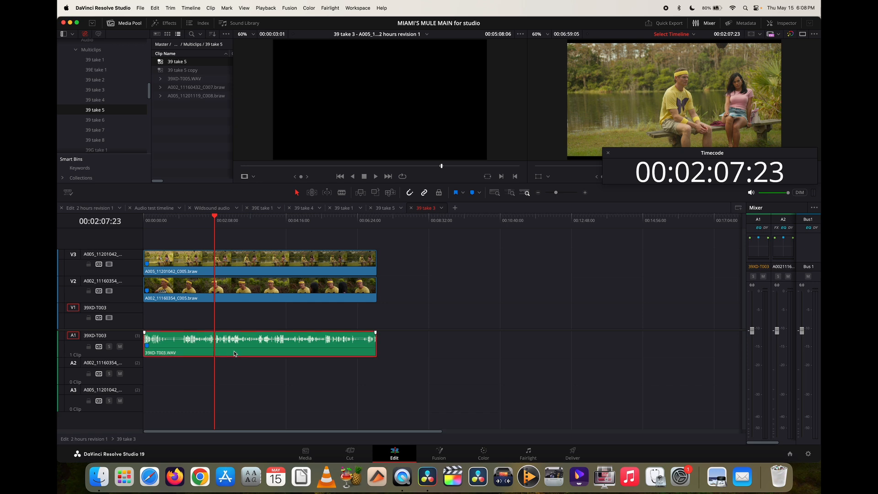
{"action": "right_click", "coordinate": [234, 353]}
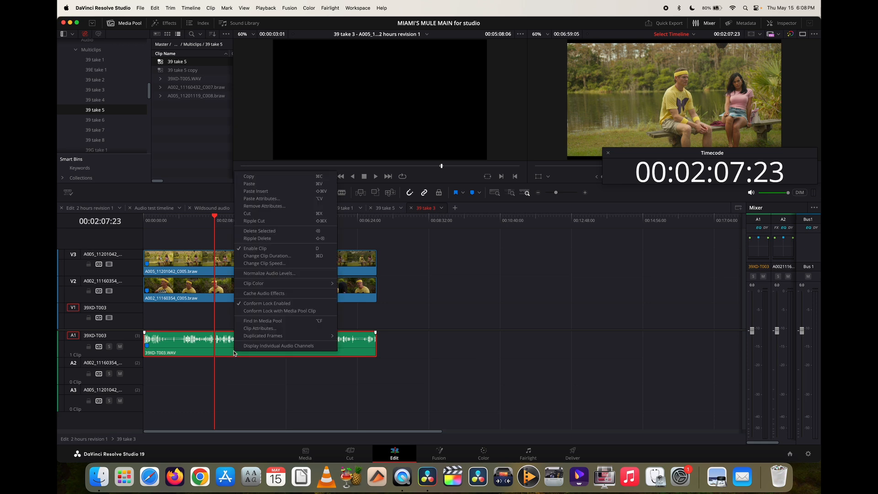
{"action": "left_click", "coordinate": [259, 346]}
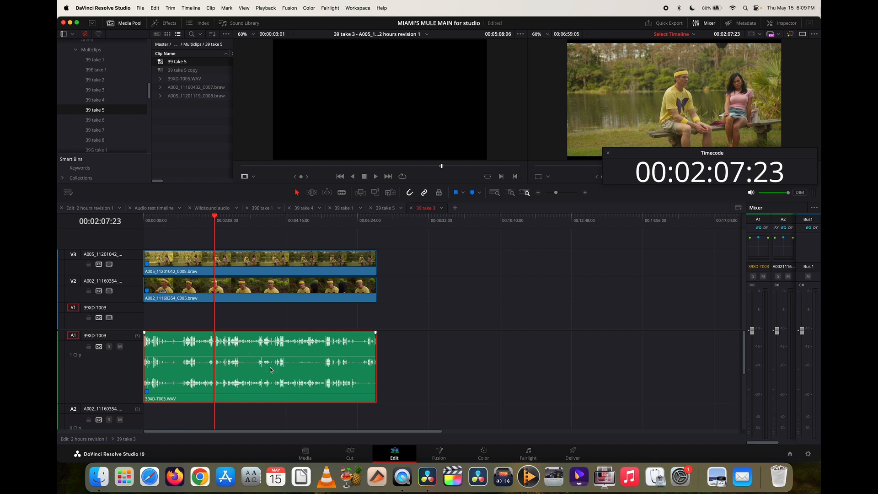
{"action": "left_click_drag", "start_coordinate": [283, 357], "coordinate": [287, 354]}
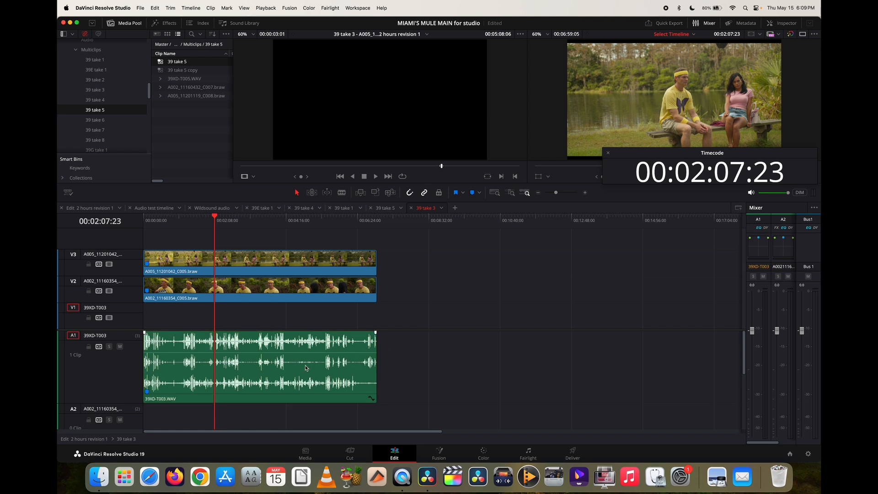
{"action": "key", "text": "super+minus"}
{"action": "key", "text": "super+minus"}
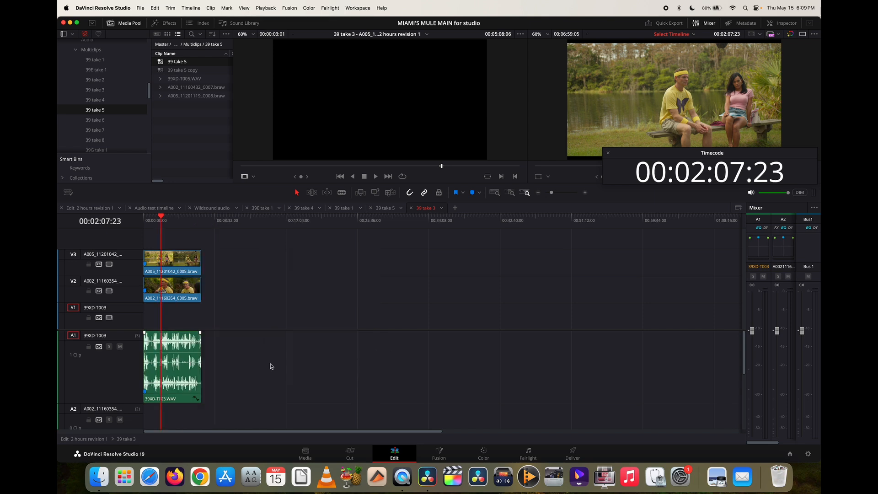
{"action": "key", "text": "super+equal"}
{"action": "key", "text": "super+equal"}
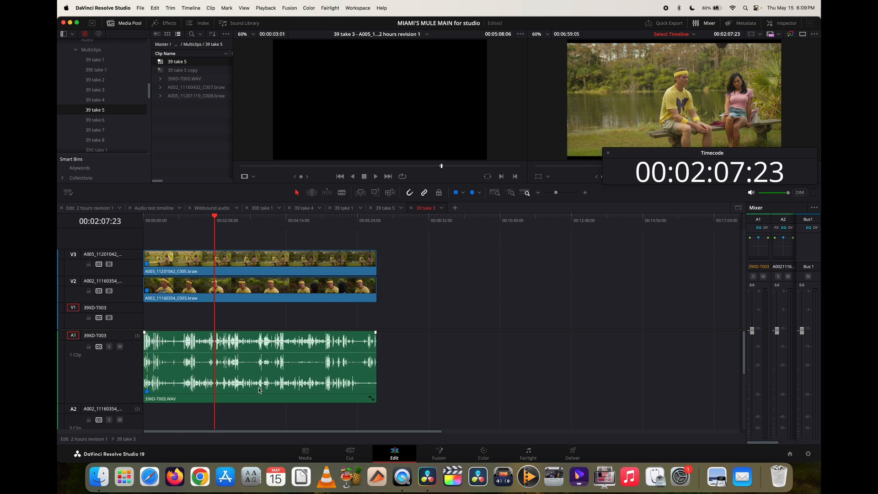
Duplicate the 39XD-T003.WAV clip from A1 onto A2 and A3 in sync with the original, and save the project.
{"action": "scroll", "coordinate": [259, 390], "scroll_direction": "down", "scroll_amount": 5}
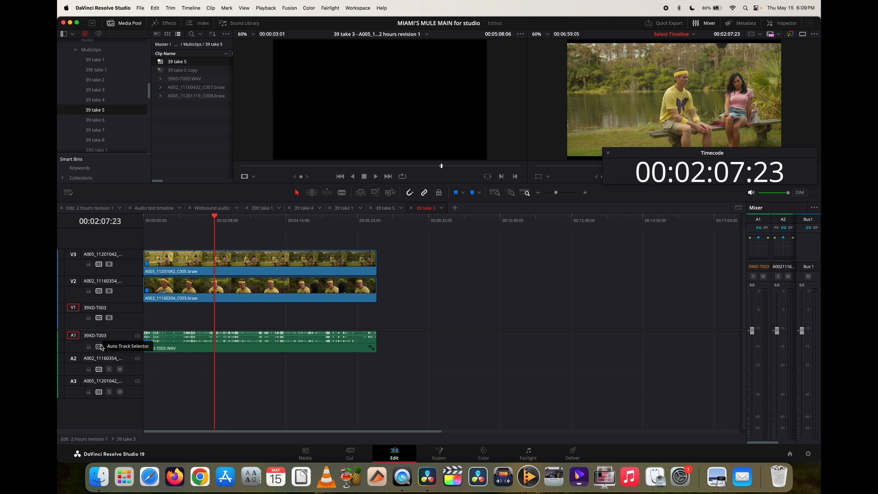
{"action": "left_click", "coordinate": [249, 351]}
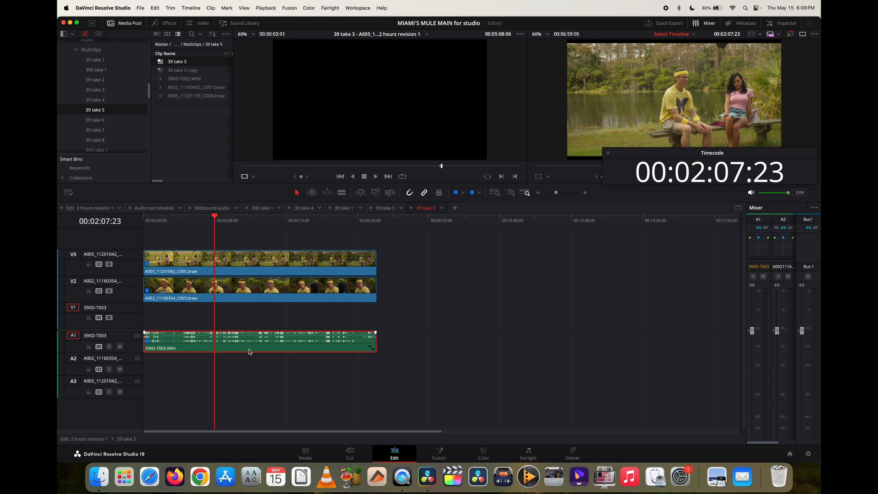
{"action": "scroll", "coordinate": [250, 352], "scroll_direction": "down", "scroll_amount": 1}
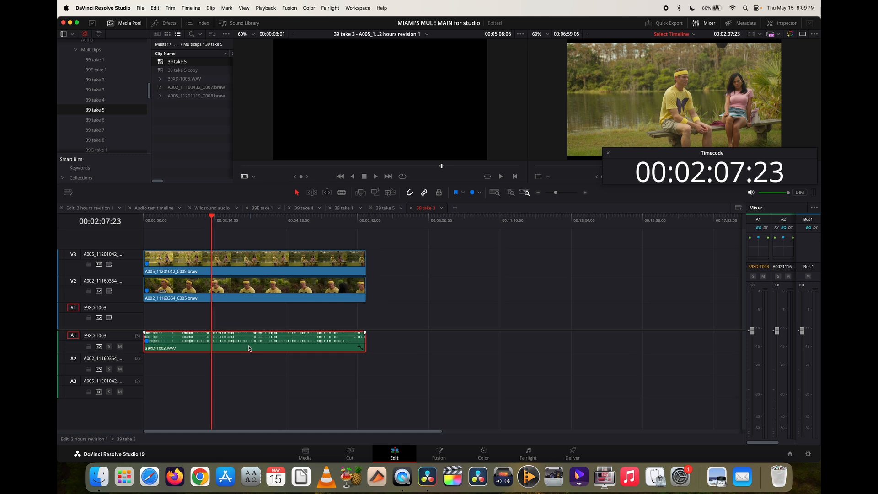
{"action": "left_click_drag", "start_coordinate": [249, 349], "coordinate": [251, 381]}
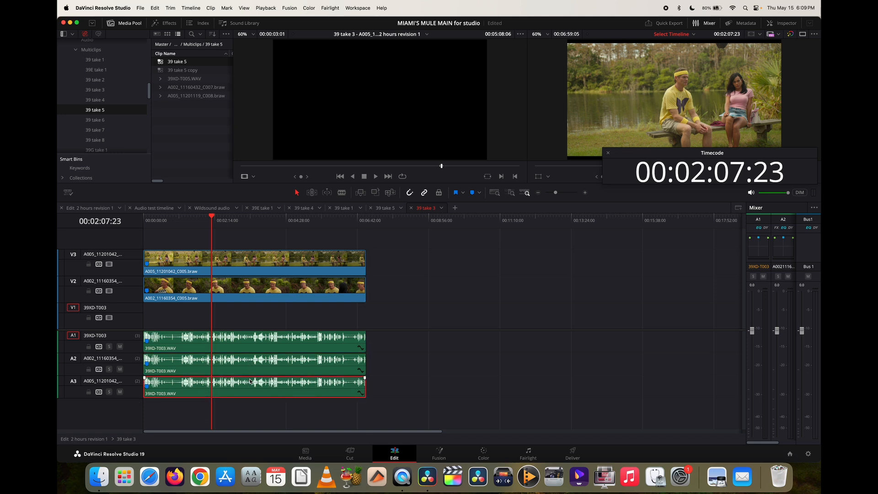
{"action": "key", "text": "super+s"}
Set the A1 clip's audio attributes to Mono format with source channel 1 - BOOM, and save the project.
{"action": "right_click", "coordinate": [235, 346]}
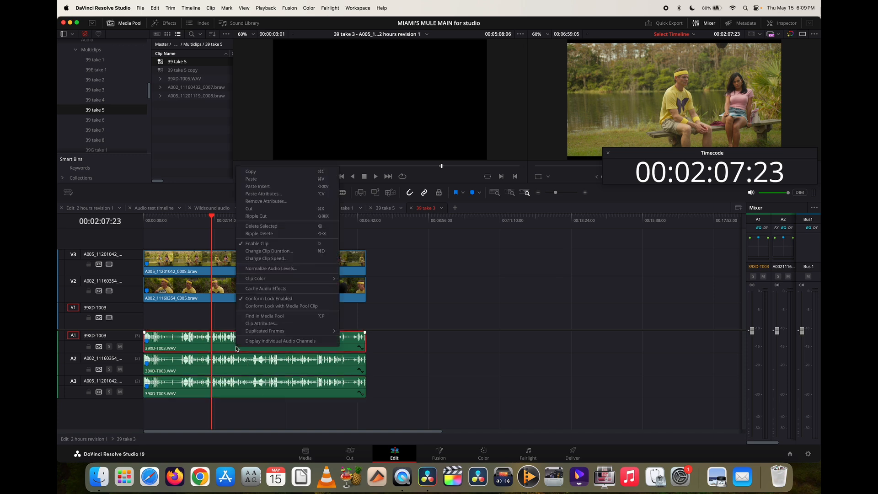
{"action": "left_click", "coordinate": [254, 325]}
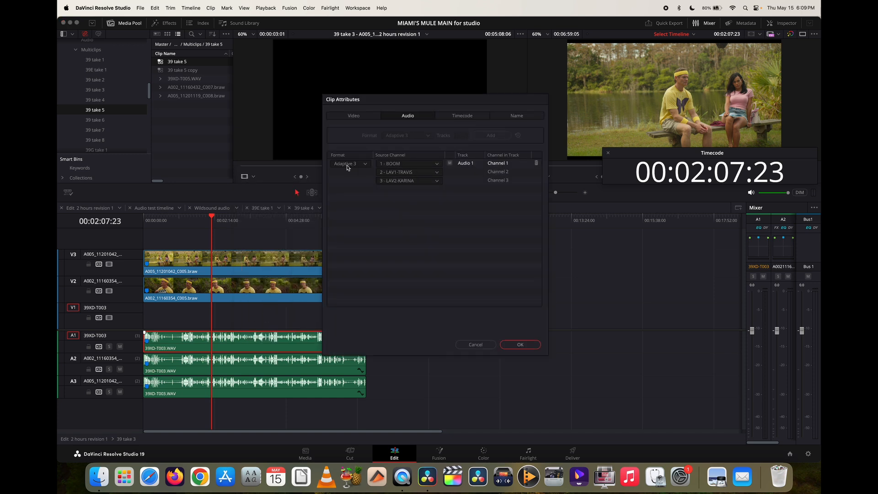
{"action": "left_click", "coordinate": [354, 115]}
{"action": "left_click", "coordinate": [398, 117]}
{"action": "left_click", "coordinate": [359, 164]}
{"action": "left_click", "coordinate": [341, 174]}
{"action": "left_click", "coordinate": [520, 344]}
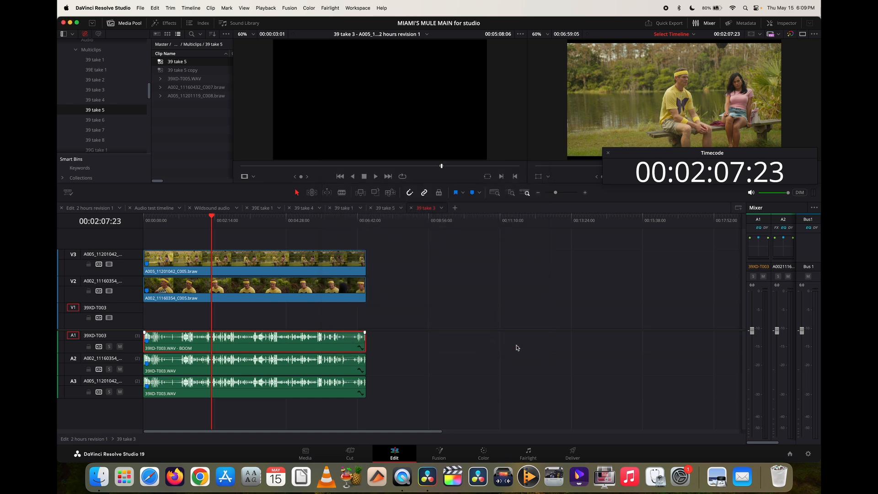
{"action": "key", "text": "super+s"}
Set the A2 copy of 39XD-T003.WAV to Mono format with source channel 2, the LAV1 lavalier microphone.
{"action": "left_click", "coordinate": [241, 369]}
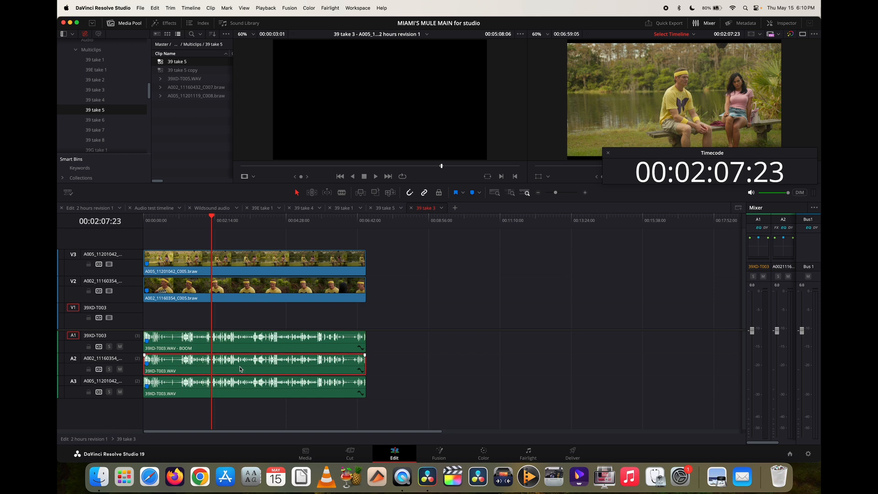
{"action": "right_click", "coordinate": [240, 369]}
{"action": "left_click", "coordinate": [273, 343]}
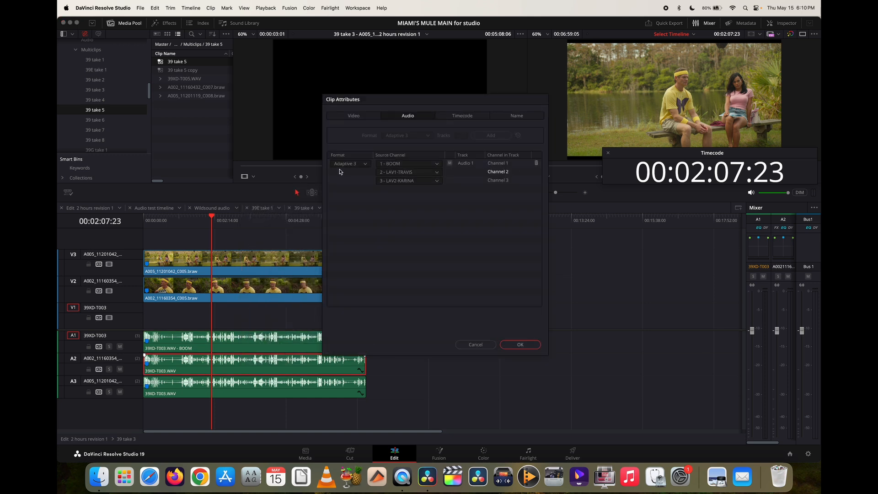
{"action": "left_click", "coordinate": [343, 164]}
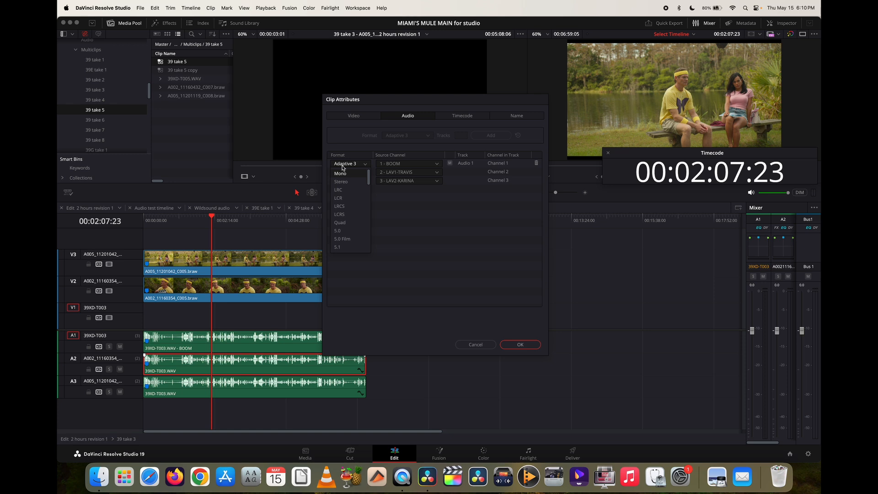
{"action": "left_click", "coordinate": [341, 173]}
{"action": "left_click", "coordinate": [408, 163]}
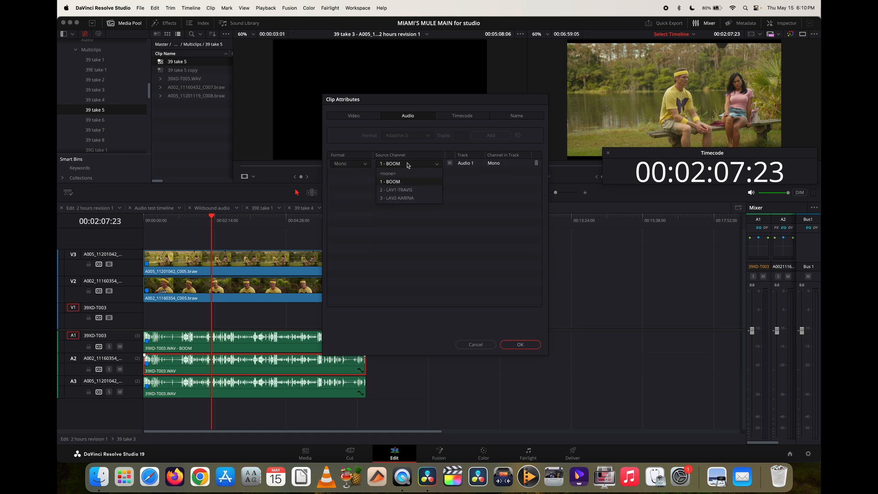
{"action": "left_click", "coordinate": [418, 191]}
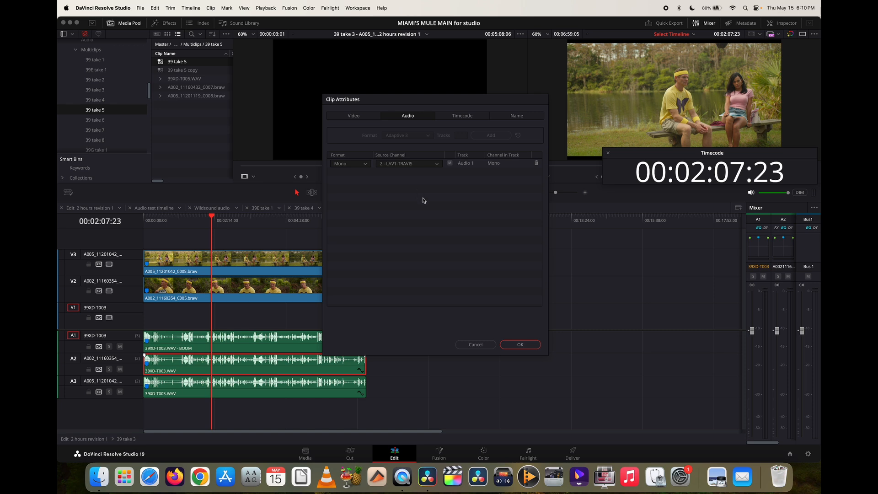
{"action": "left_click", "coordinate": [515, 347]}
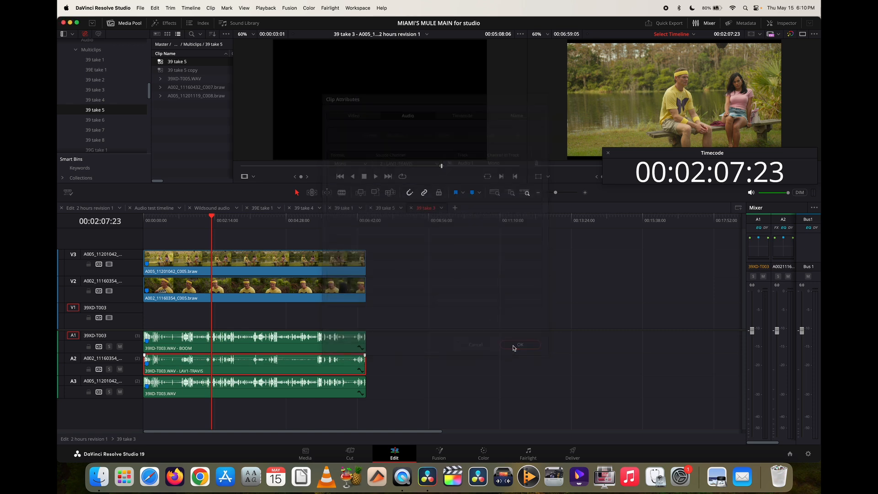
Set the A3 copy of 39XD-T003.WAV to Mono format with source channel 3, the LAV2 lavalier microphone.
{"action": "right_click", "coordinate": [241, 392]}
{"action": "left_click", "coordinate": [270, 366]}
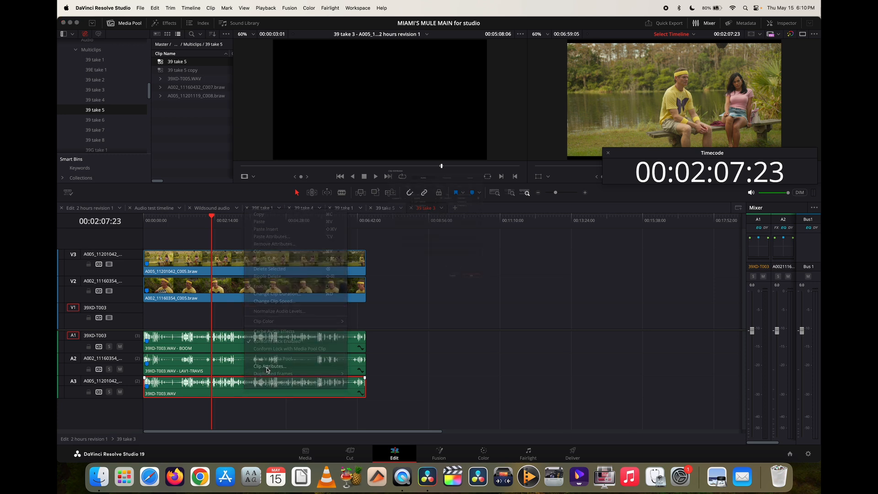
{"action": "left_click", "coordinate": [359, 164]}
{"action": "scroll", "coordinate": [349, 206], "scroll_direction": "up", "scroll_amount": 5}
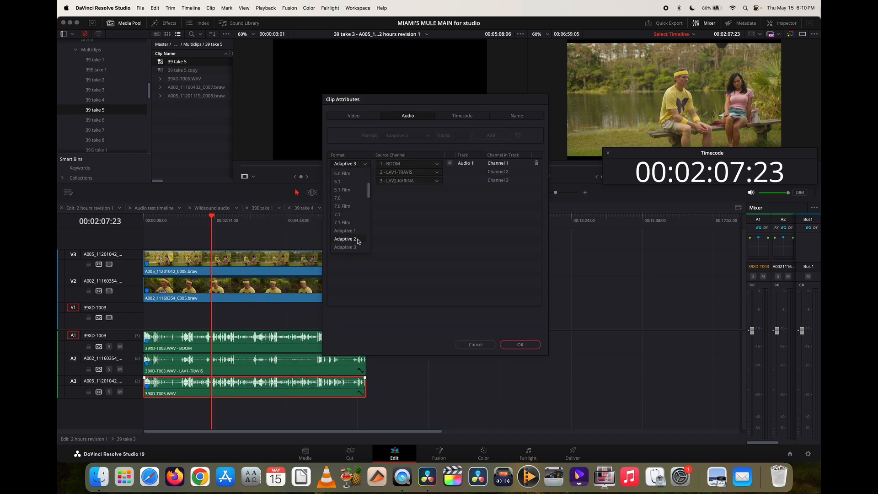
{"action": "left_click", "coordinate": [348, 174]}
{"action": "left_click", "coordinate": [415, 165]}
{"action": "left_click", "coordinate": [406, 200]}
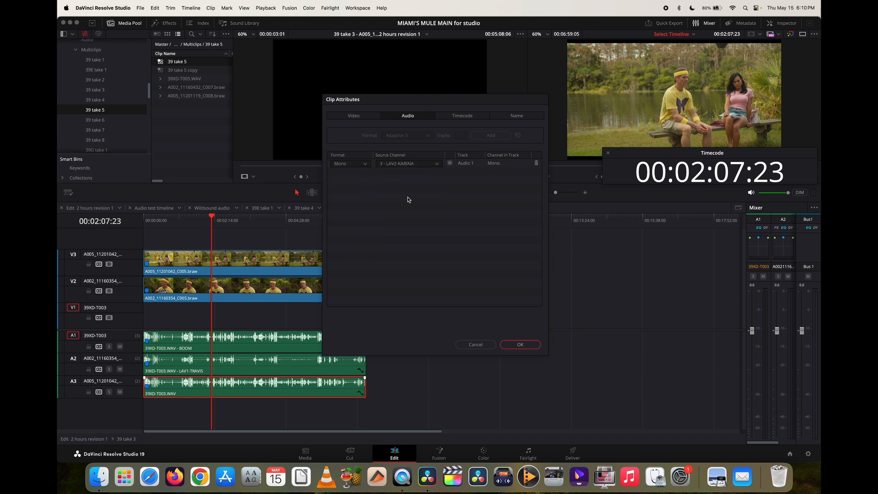
{"action": "left_click", "coordinate": [520, 345]}
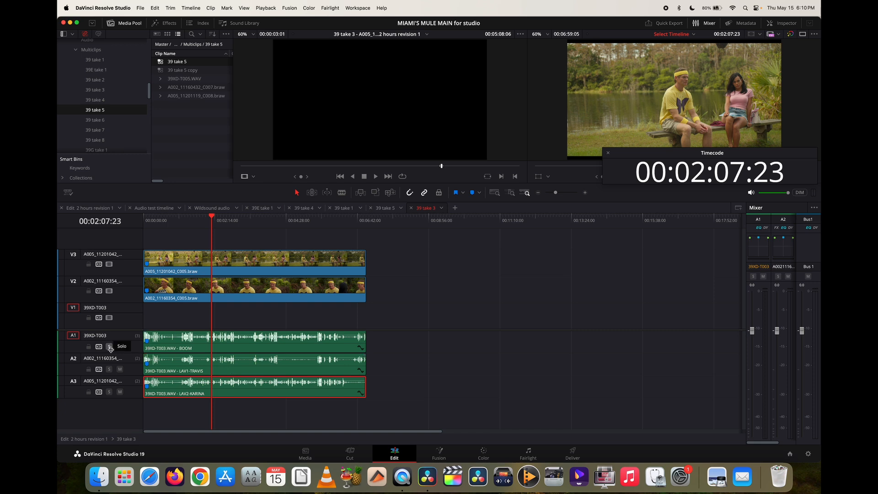
Play the take with A1 soloed and listen to the boom recording, stopping at 00:02:49:02.
{"action": "key", "text": "space"}
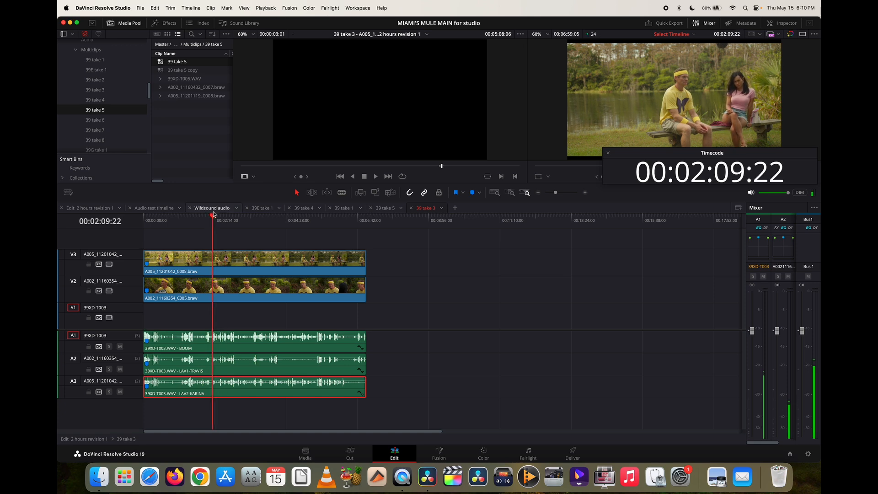
{"action": "left_click", "coordinate": [109, 347]}
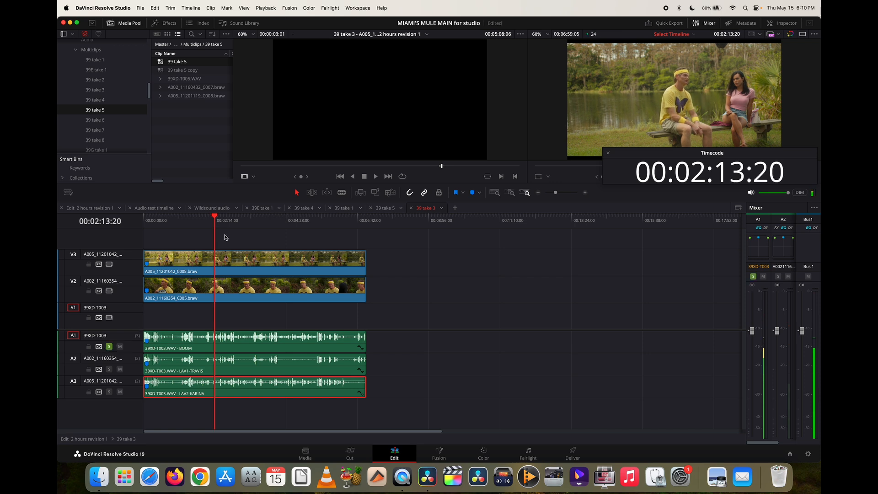
{"action": "left_click", "coordinate": [229, 220]}
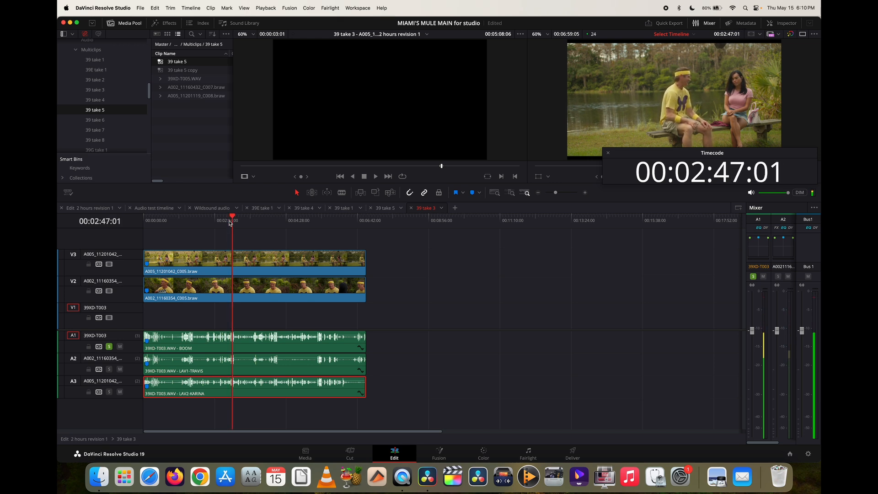
{"action": "key", "text": "space"}
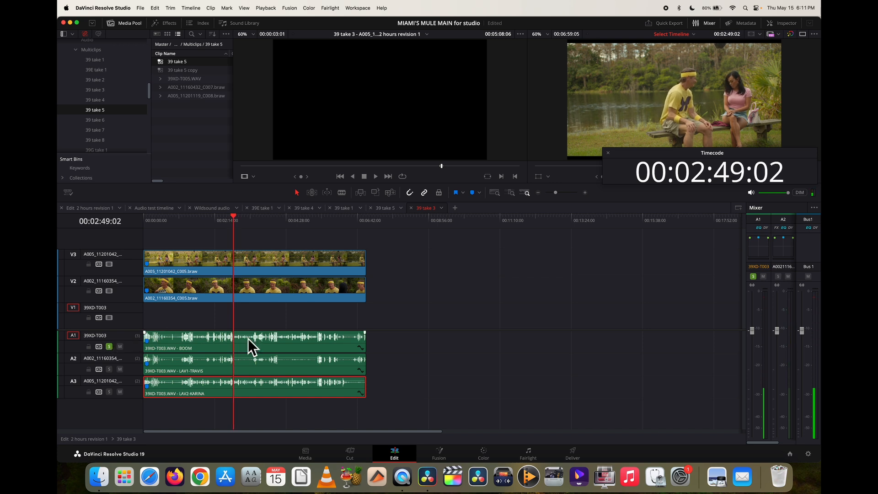
Solo only A2, listen to the LAV1 recording from 00:02:38:11 to 00:02:45:22, and save the project.
{"action": "left_click", "coordinate": [109, 369]}
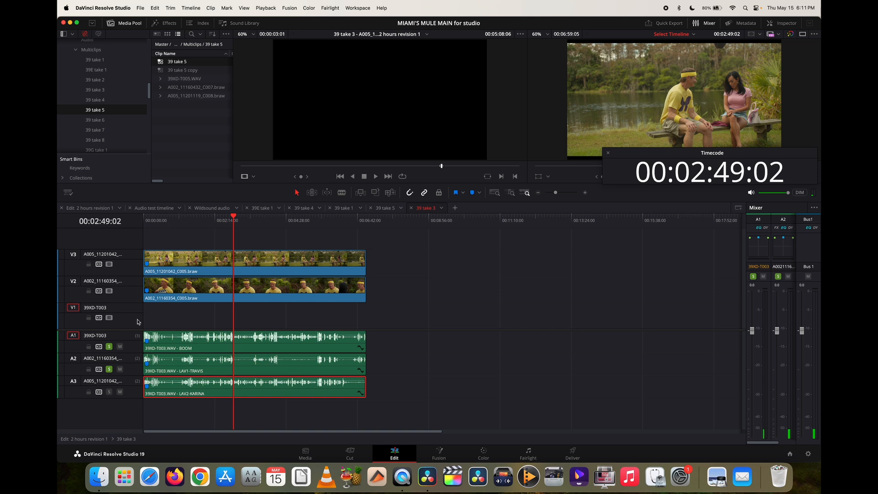
{"action": "left_click", "coordinate": [109, 346]}
{"action": "left_click_drag", "start_coordinate": [233, 218], "coordinate": [227, 218]}
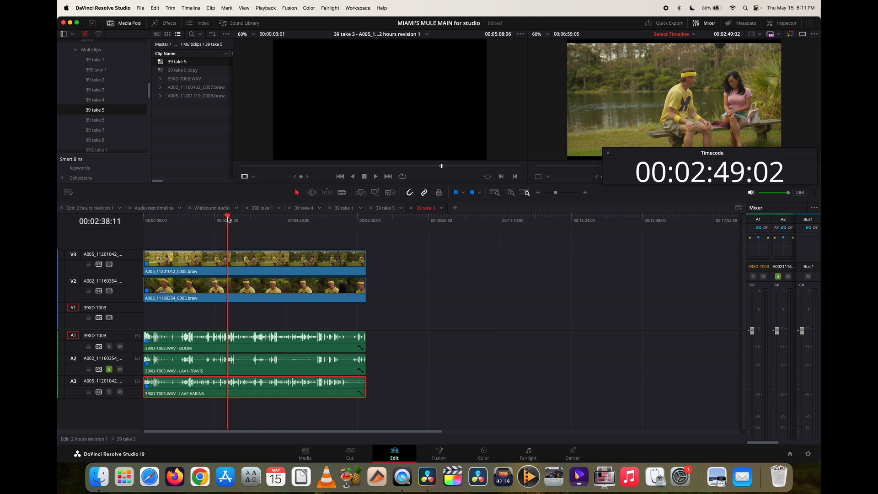
{"action": "key", "text": "space"}
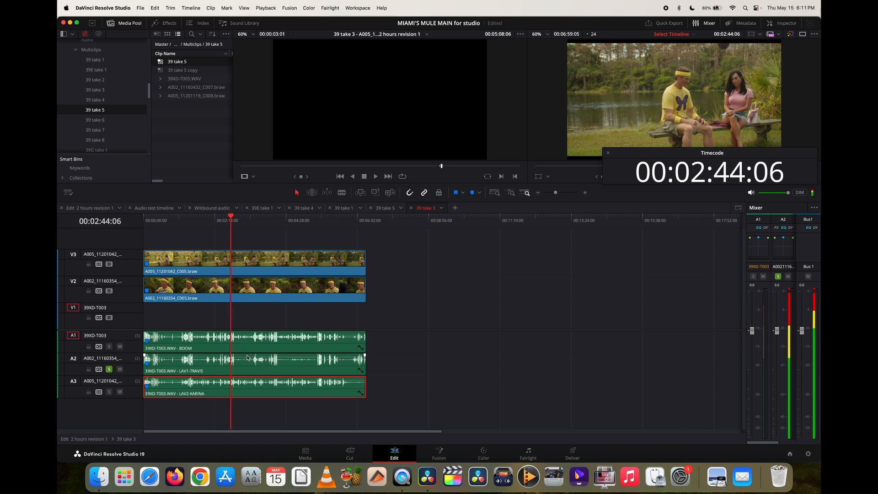
{"action": "key", "text": "space"}
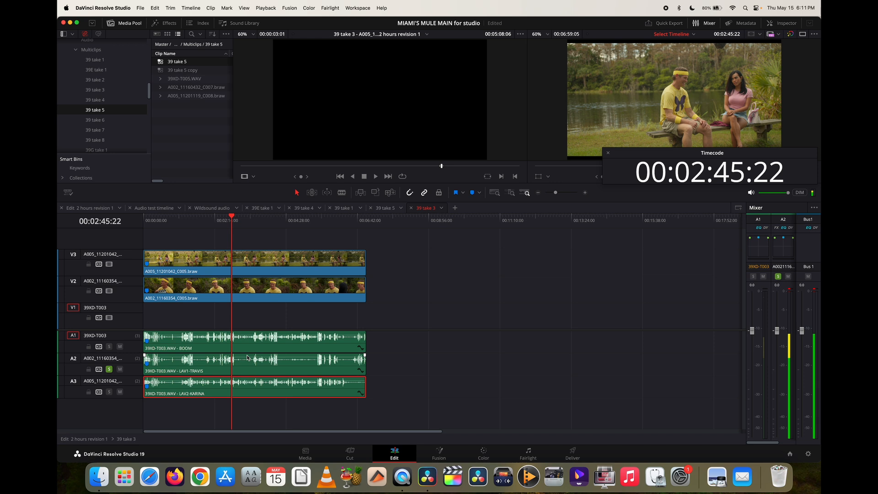
{"action": "key", "text": "super+s"}
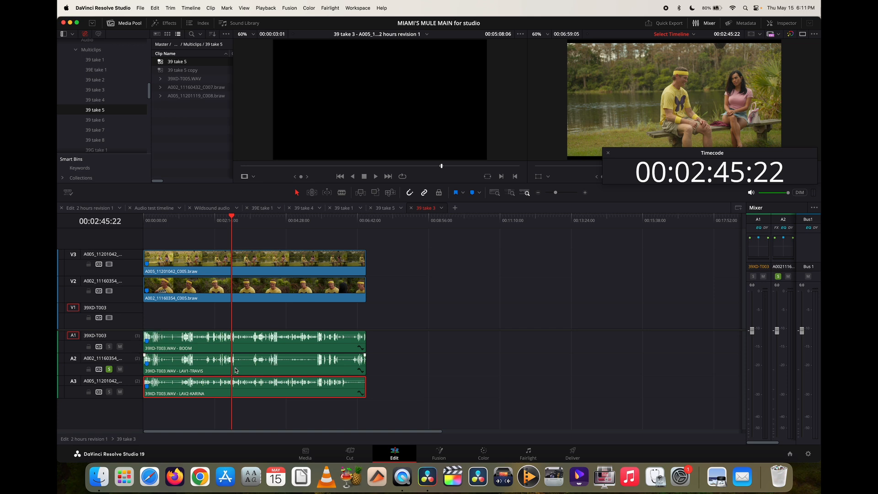
Change the A2 angle type to Mono, check its playback up to 00:02:50:00, and turn off its solo.
{"action": "right_click", "coordinate": [135, 367]}
{"action": "mouse_move", "coordinate": [169, 417]}
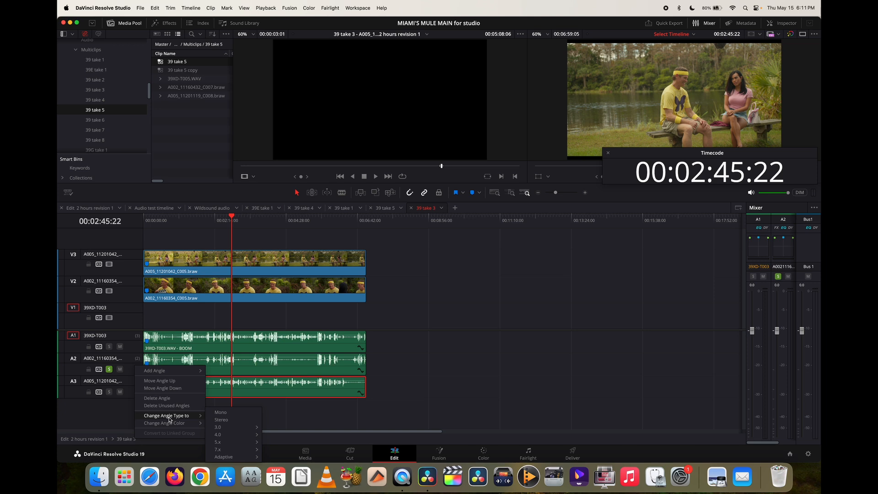
{"action": "left_click", "coordinate": [220, 412]}
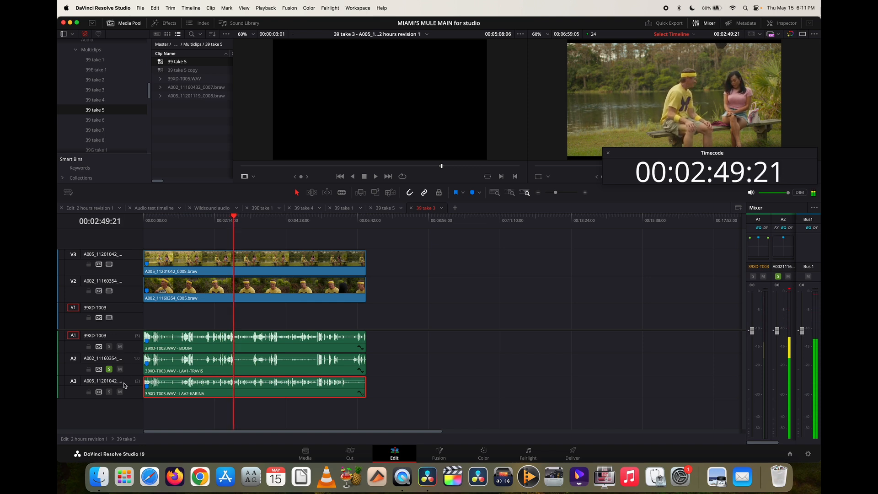
{"action": "key", "text": "space"}
{"action": "left_click", "coordinate": [110, 369]}
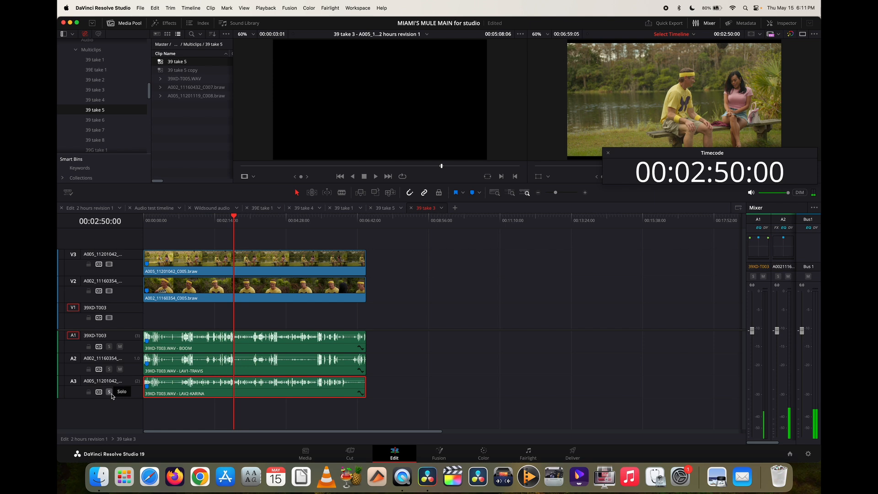
Solo A3 and listen to the LAV2 recording from 00:02:50:00 to 00:02:53:11.
{"action": "left_click", "coordinate": [110, 392]}
{"action": "key", "text": "space"}
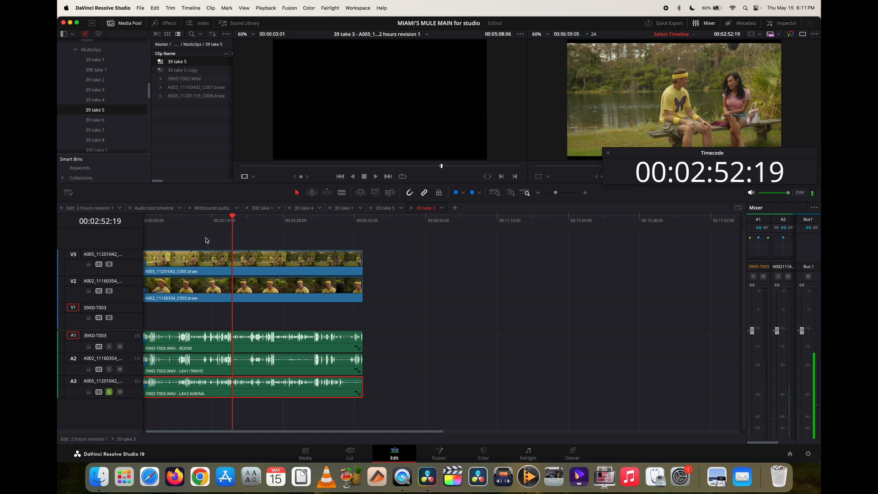
{"action": "key", "text": "space"}
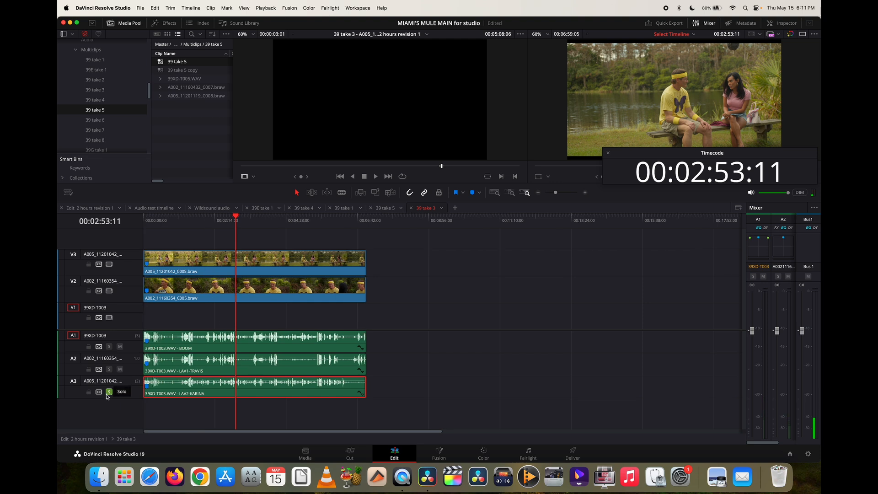
Change the A3 angle type to Mono, turn off its solo, and check the playback up to 00:02:55:20.
{"action": "right_click", "coordinate": [139, 391]}
{"action": "mouse_move", "coordinate": [188, 369]}
{"action": "left_click", "coordinate": [222, 366]}
{"action": "key", "text": "space"}
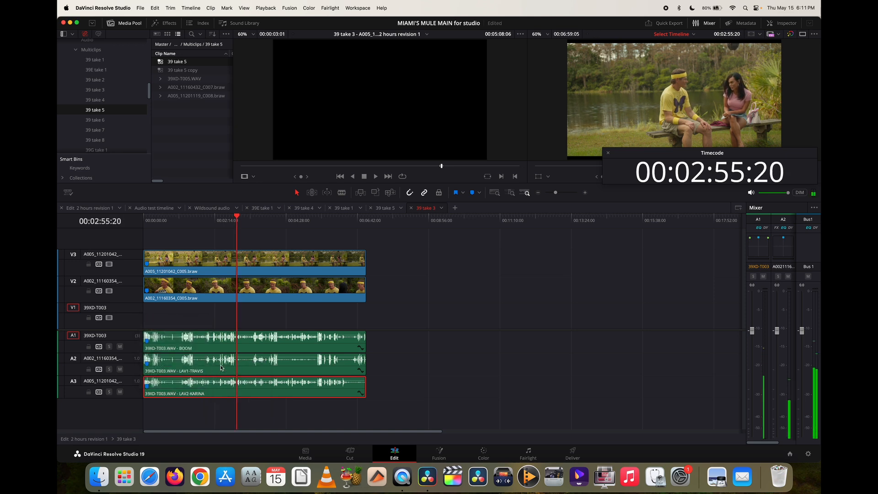
Change the A1 boom angle type to Mono, check it soloed, and turn off its solo with the playhead at 00:02:40:08.
{"action": "right_click", "coordinate": [136, 351]}
{"action": "left_click", "coordinate": [221, 402]}
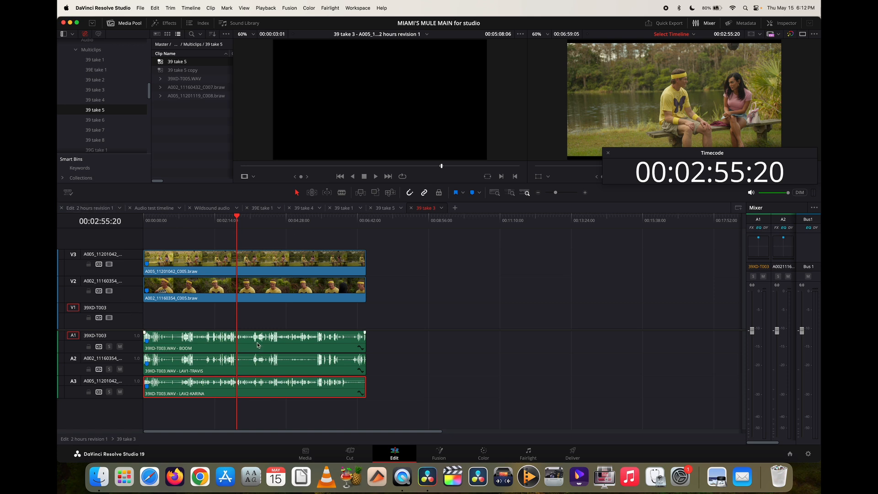
{"action": "left_click", "coordinate": [109, 346]}
{"action": "key", "text": "space"}
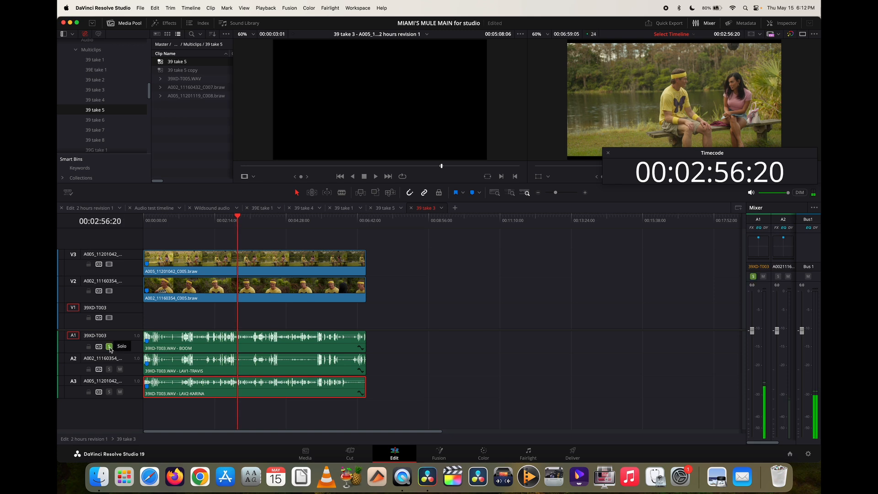
{"action": "left_click", "coordinate": [227, 218]}
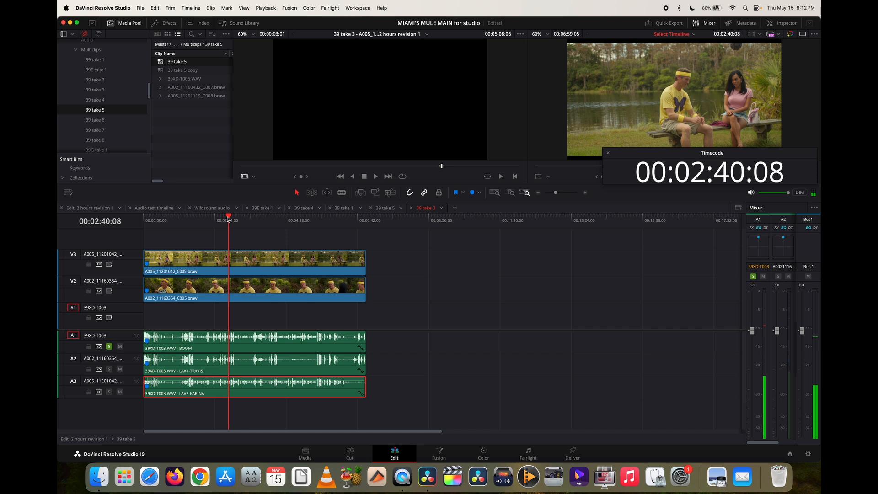
{"action": "scroll", "coordinate": [227, 238], "scroll_direction": "right", "scroll_amount": 1}
{"action": "left_click", "coordinate": [109, 347]}
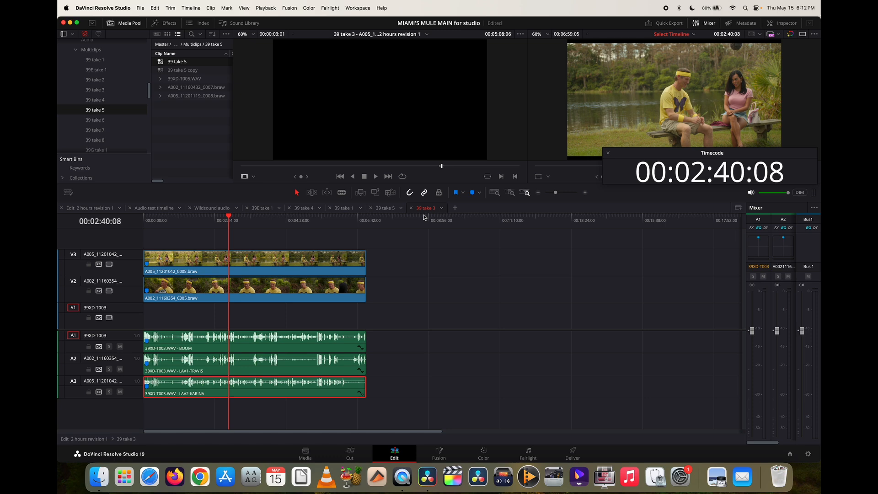
Open the Edit 2 hours revision 1 timeline and play its 39 take 3 passage up to 00:54:03:20.
{"action": "left_click", "coordinate": [101, 209]}
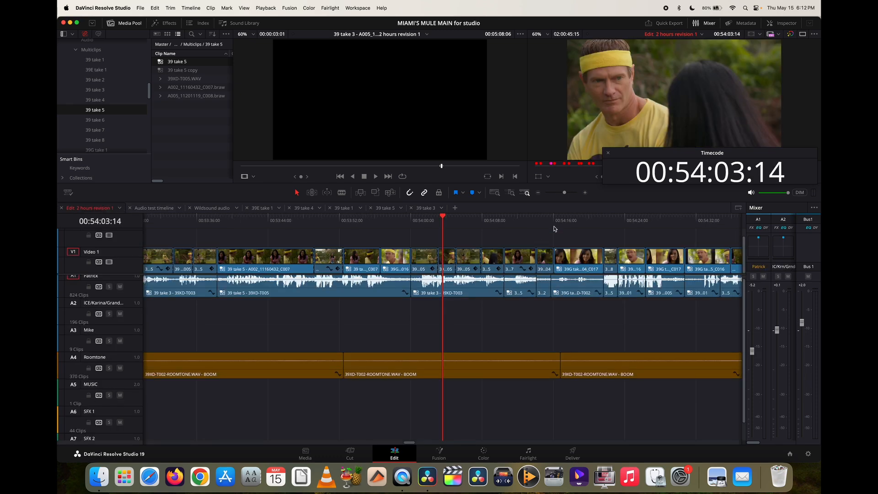
{"action": "left_click", "coordinate": [425, 208]}
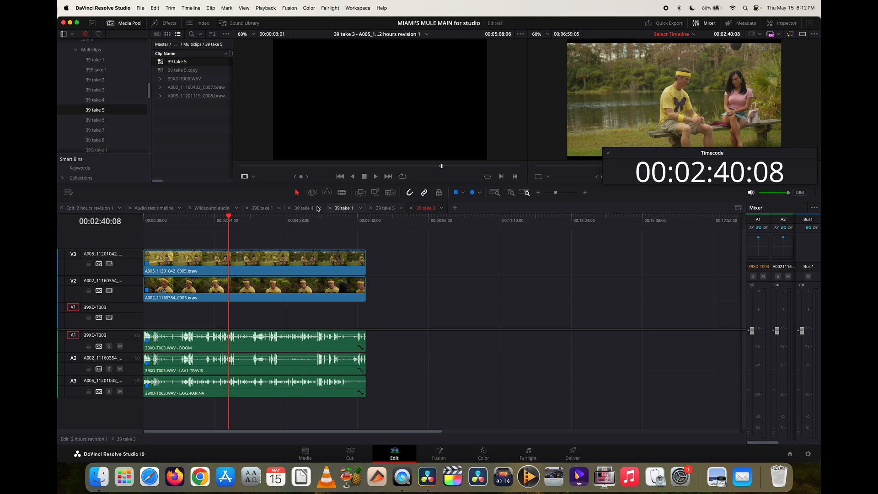
{"action": "left_click", "coordinate": [96, 208]}
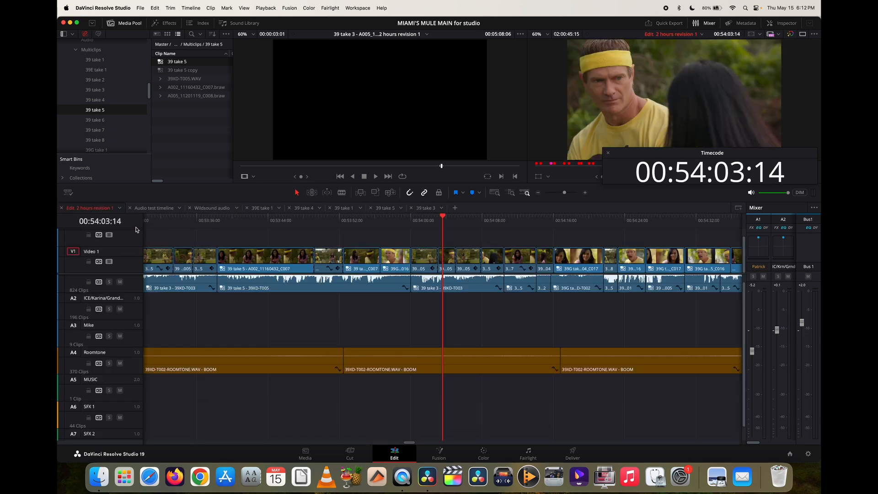
{"action": "scroll", "coordinate": [456, 318], "scroll_direction": "up", "scroll_amount": 1}
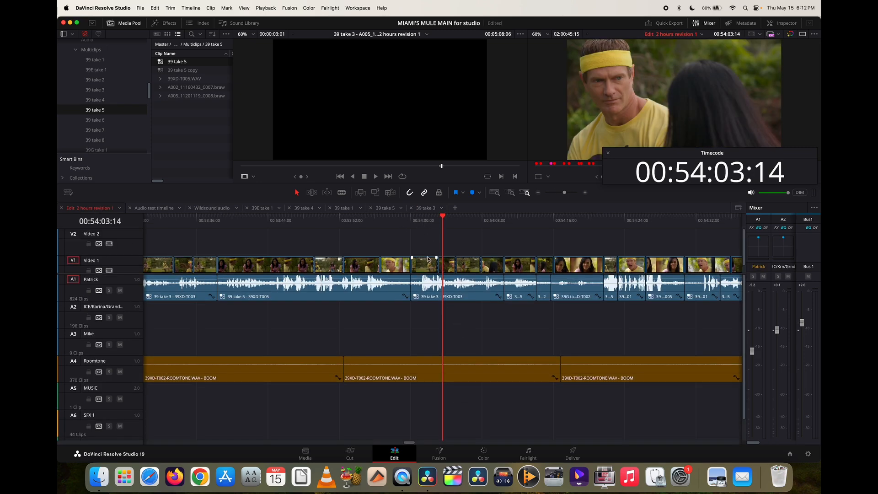
{"action": "scroll", "coordinate": [425, 247], "scroll_direction": "down", "scroll_amount": 1}
{"action": "left_click", "coordinate": [425, 223]}
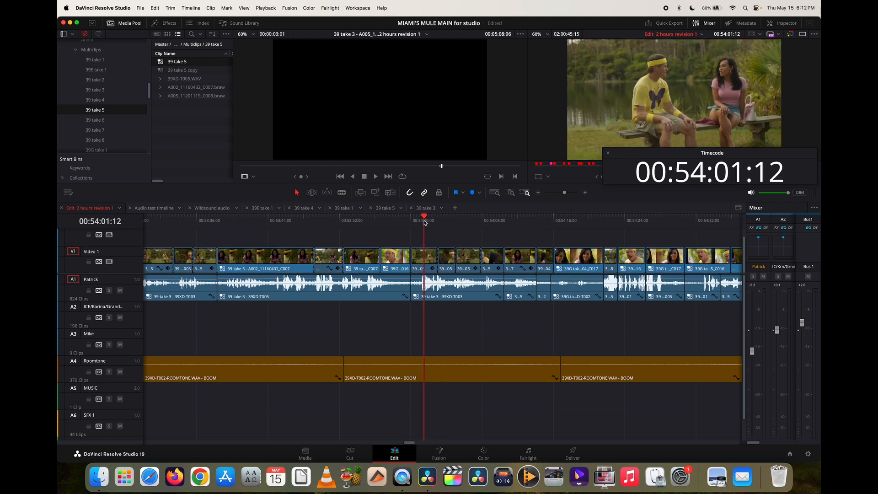
{"action": "key", "text": "Up"}
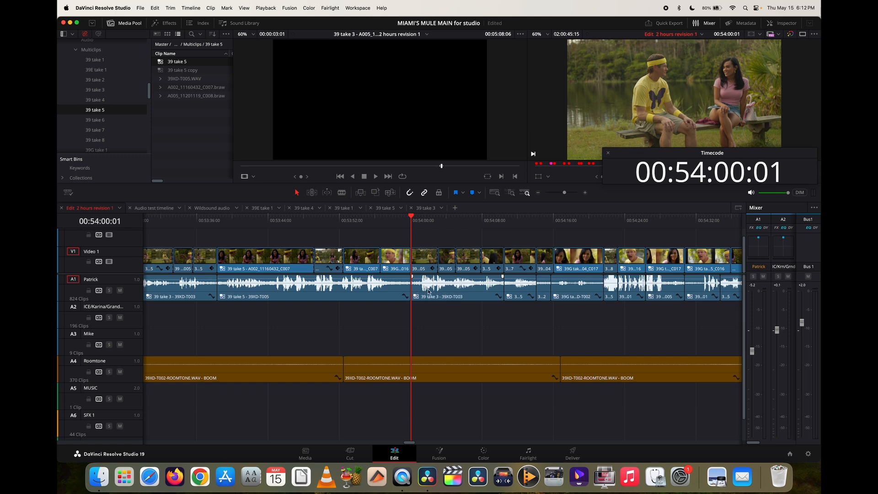
{"action": "left_click", "coordinate": [426, 220]}
{"action": "key", "text": "space"}
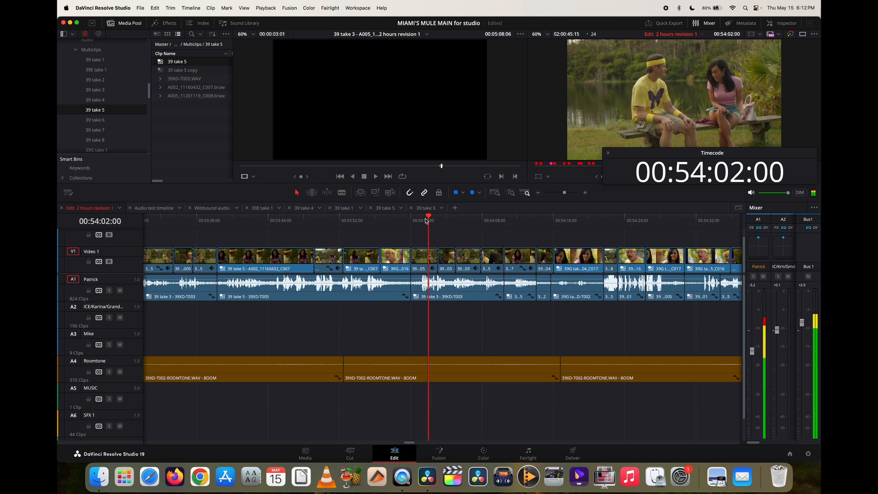
{"action": "key", "text": "space"}
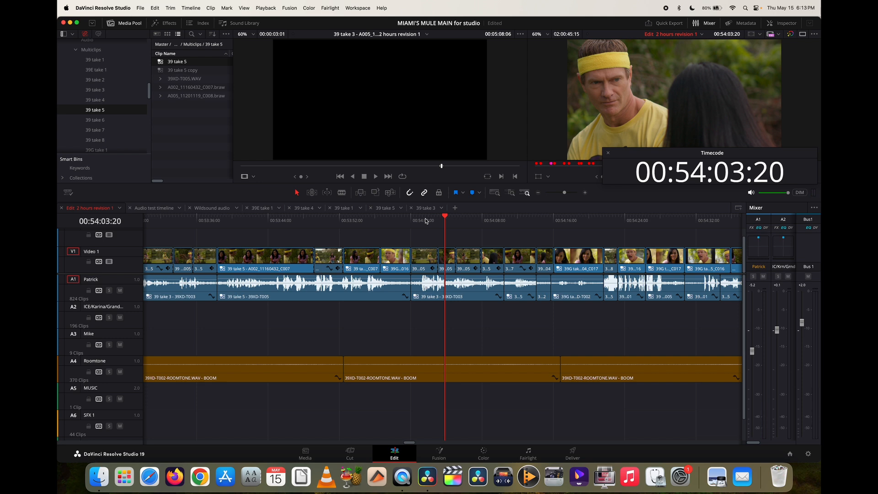
Replay the passage from 00:54:00:01 and step through the neighbouring edit points, ending at the start of the 39 take 3 audio clip.
{"action": "key", "text": "Up"}
{"action": "key", "text": "Up"}
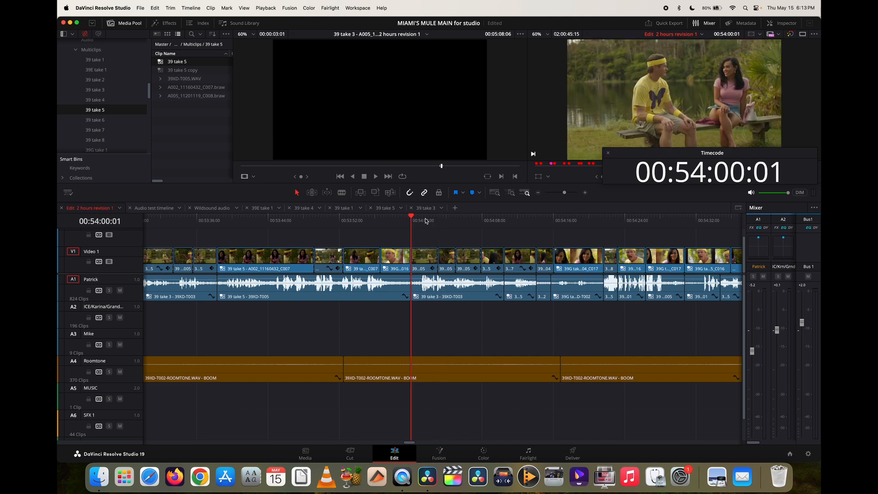
{"action": "key", "text": "space"}
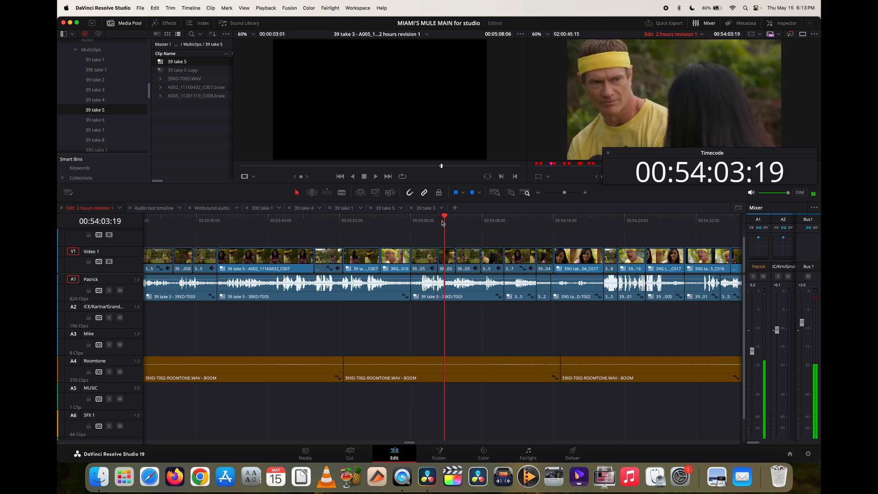
{"action": "key", "text": "Up"}
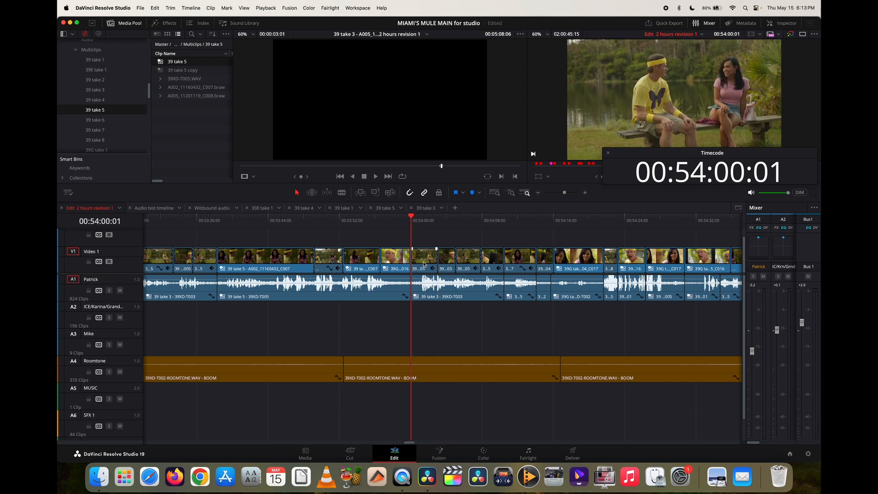
{"action": "key", "text": "Up"}
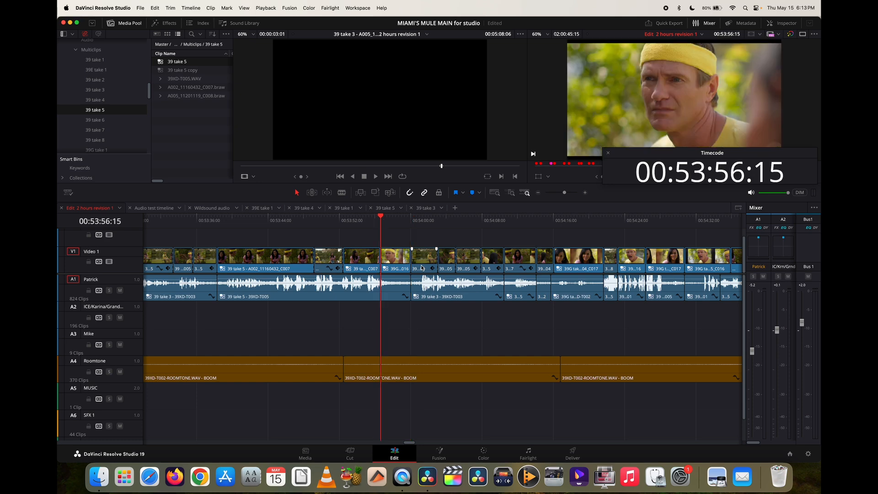
{"action": "key", "text": "Down"}
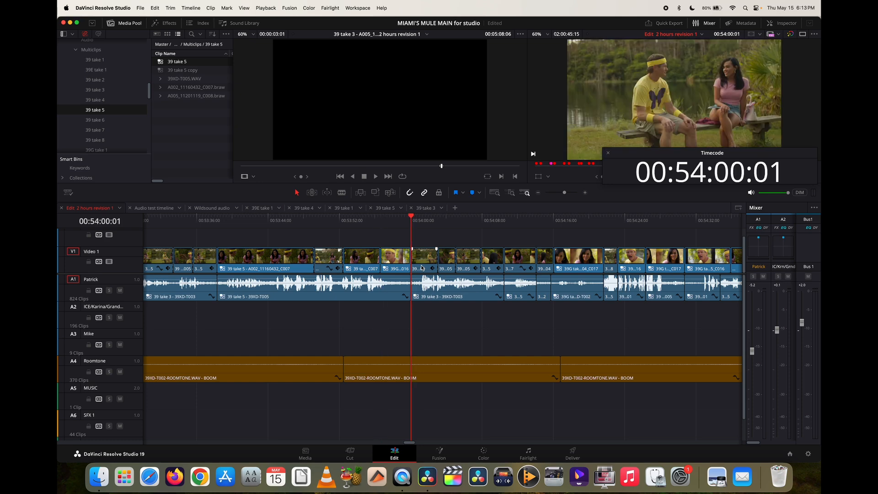
{"action": "key", "text": "Down"}
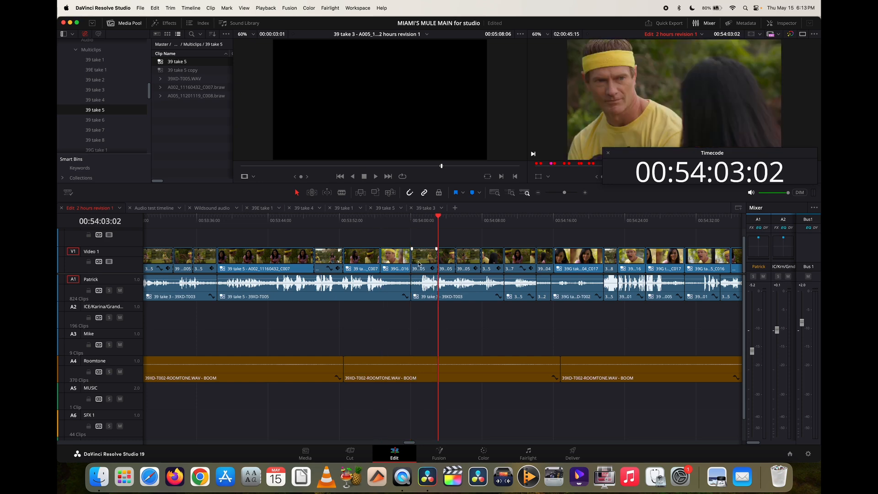
{"action": "key", "text": "Up"}
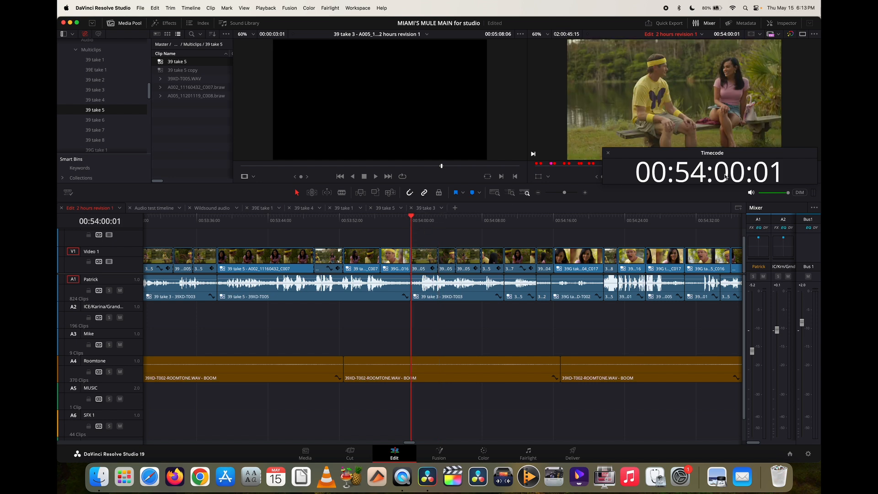
Load the 39 take 3 multicam clip at 00:54:00:01 into the source viewer and read its source timecode.
{"action": "double_click", "coordinate": [423, 258]}
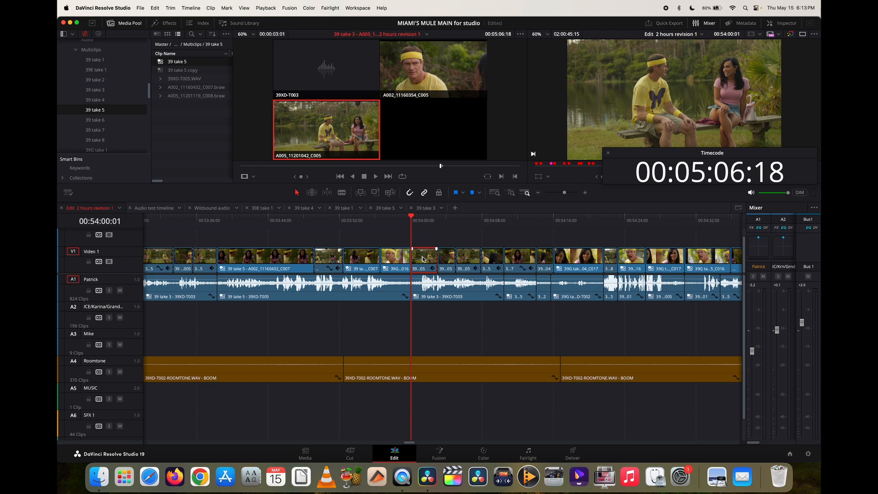
{"action": "left_click", "coordinate": [416, 219]}
{"action": "key", "text": "space"}
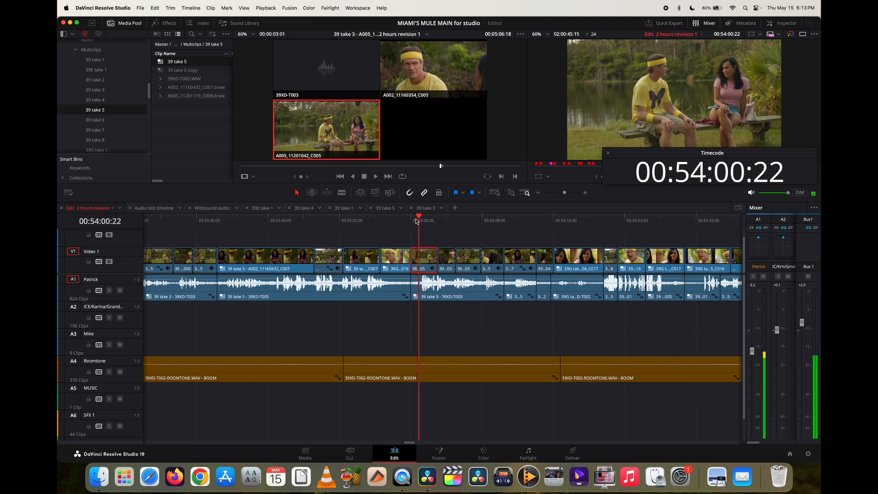
{"action": "key", "text": "Up"}
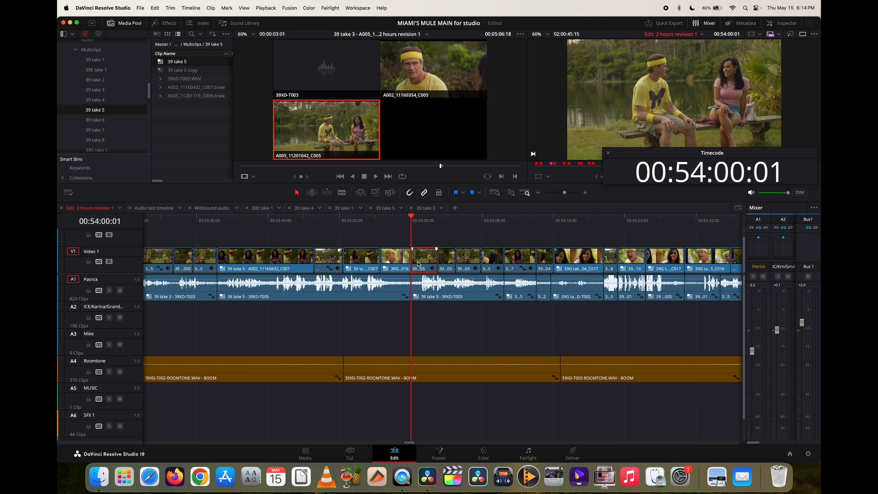
{"action": "key", "text": "q"}
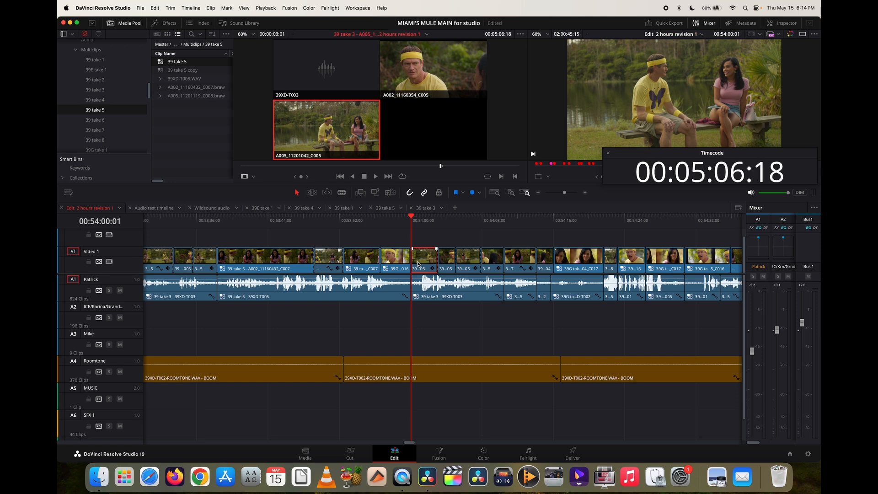
In the 39 take 3 timeline, move the playhead to 00:05:06:16 and split the A3 LAV2 clip there.
{"action": "left_click", "coordinate": [425, 208]}
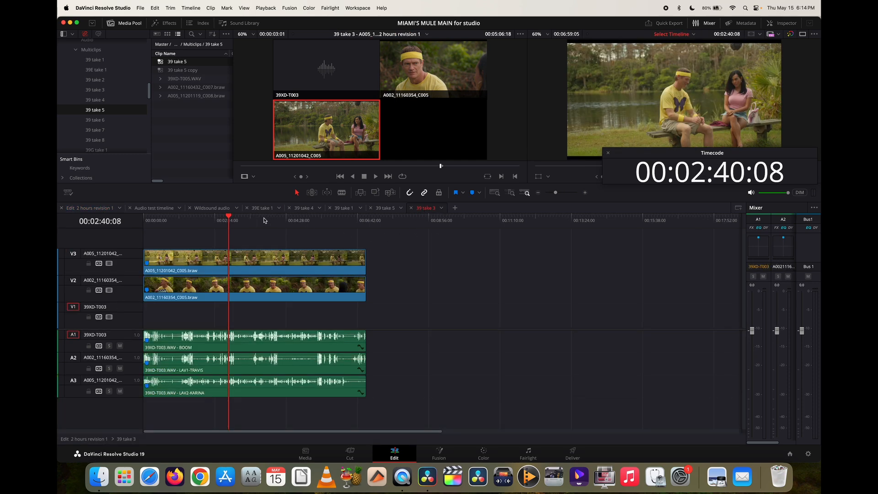
{"action": "left_click", "coordinate": [293, 221]}
{"action": "mouse_move", "coordinate": [292, 223]}
{"action": "left_mouse_down"}
{"action": "mouse_move", "coordinate": [325, 221]}
{"action": "mouse_move", "coordinate": [307, 222]}
{"action": "left_mouse_up"}
{"action": "key", "text": "space"}
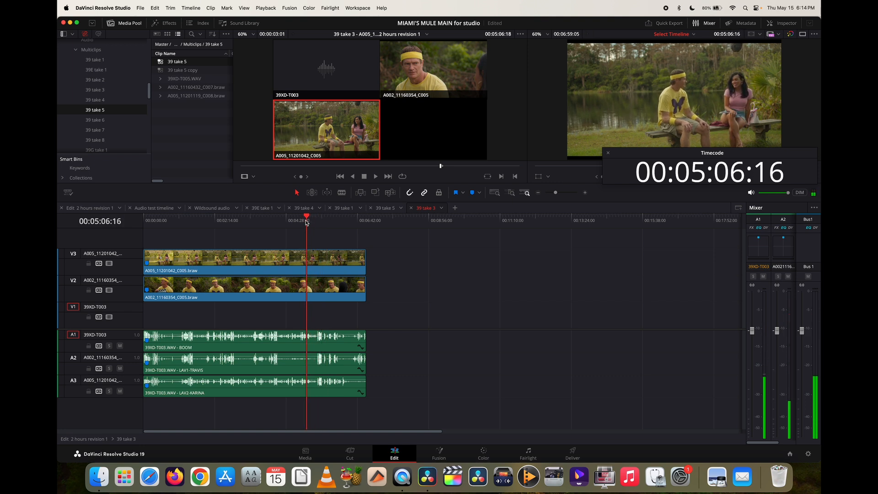
{"action": "left_click", "coordinate": [312, 389]}
Play on to 00:05:14:15, split the A3 LAV2 clip again there, and select the short segment between the two cuts.
{"action": "key", "text": "space"}
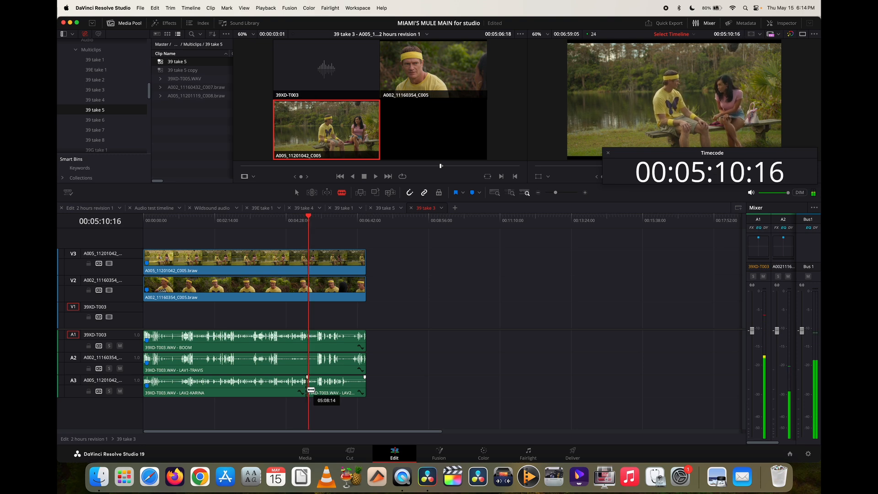
{"action": "key", "text": "super+equal"}
{"action": "key", "text": "super+equal"}
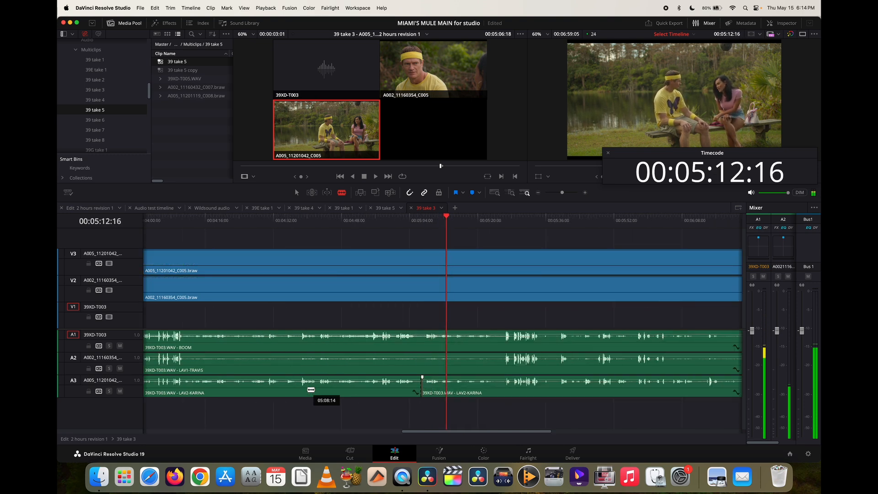
{"action": "key", "text": "space"}
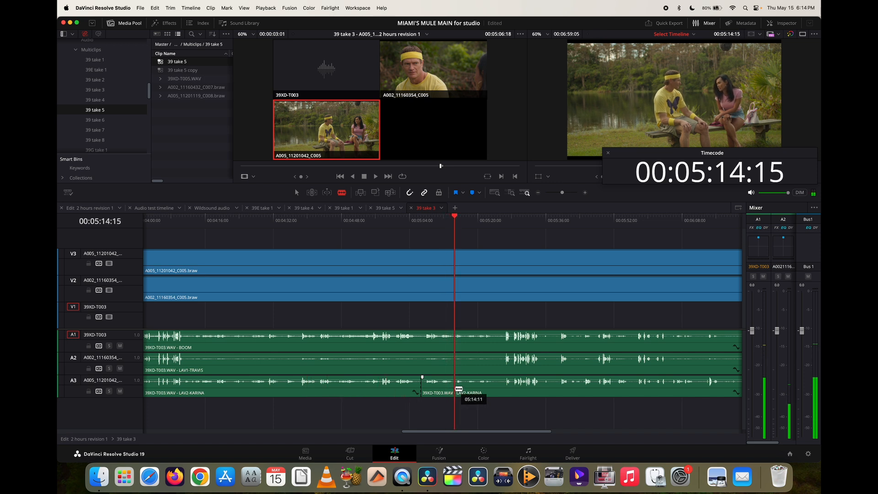
{"action": "left_click", "coordinate": [457, 390]}
{"action": "key", "text": "a"}
{"action": "left_click", "coordinate": [447, 393]}
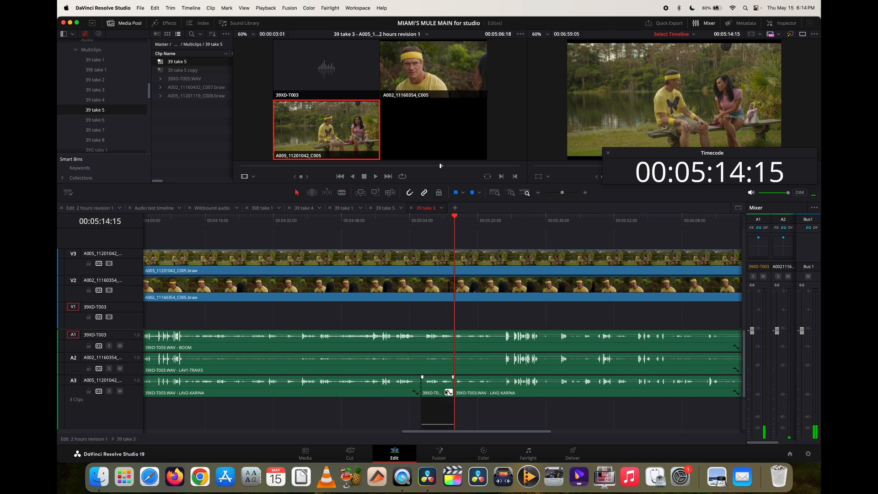
{"action": "left_click", "coordinate": [448, 392]}
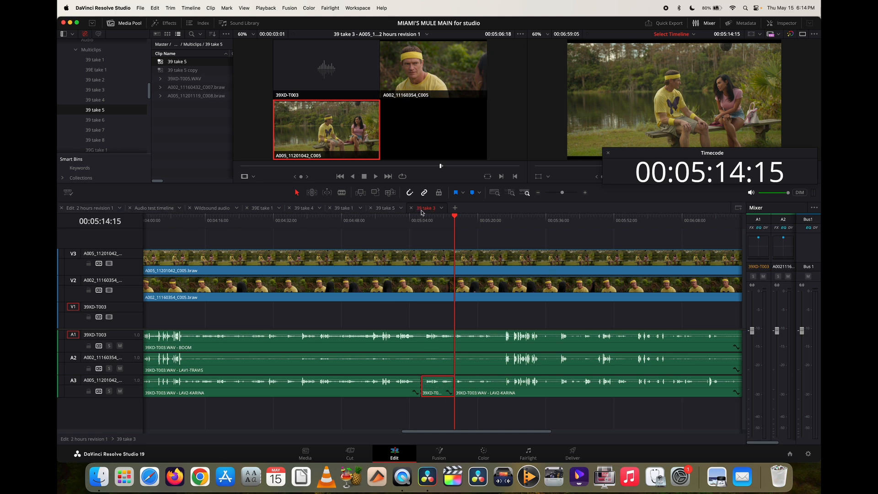
Paste the copied LAV2 segment into the Edit 2 hours revision 1 timeline at 00:54:00:01 on A3 and play it against A1.
{"action": "left_click", "coordinate": [93, 209]}
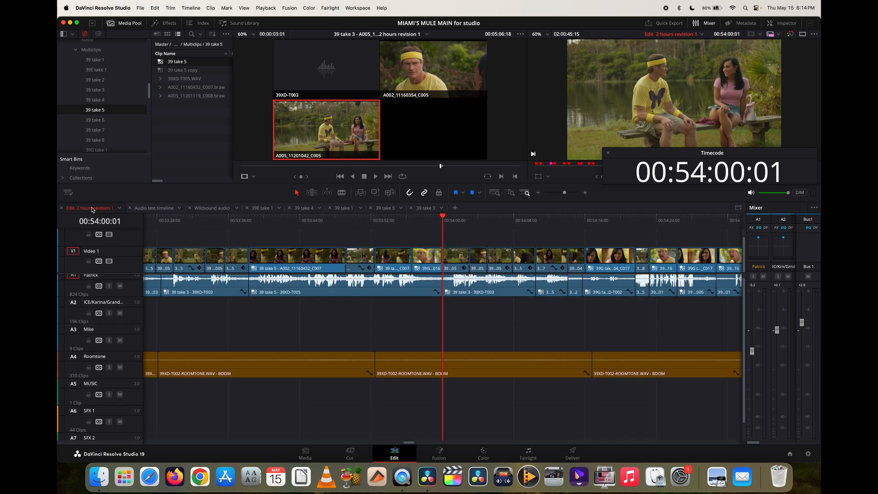
{"action": "scroll", "coordinate": [488, 340], "scroll_direction": "up", "scroll_amount": 1}
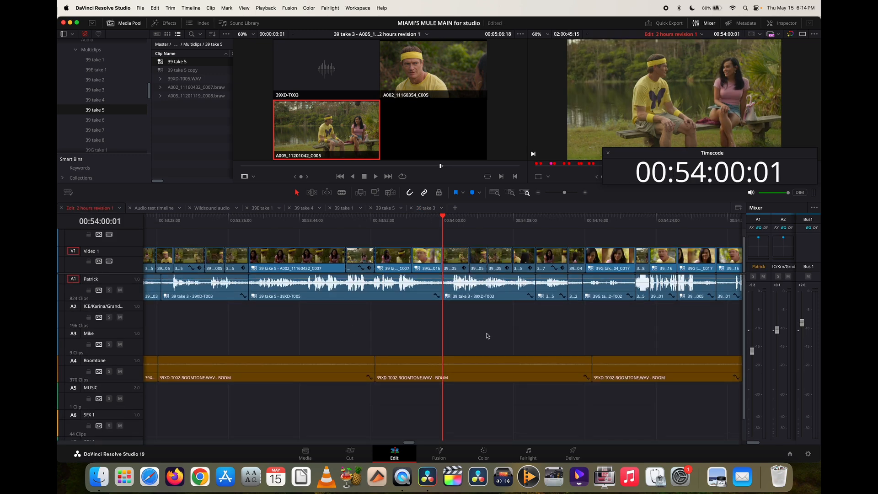
{"action": "key", "text": "super+v"}
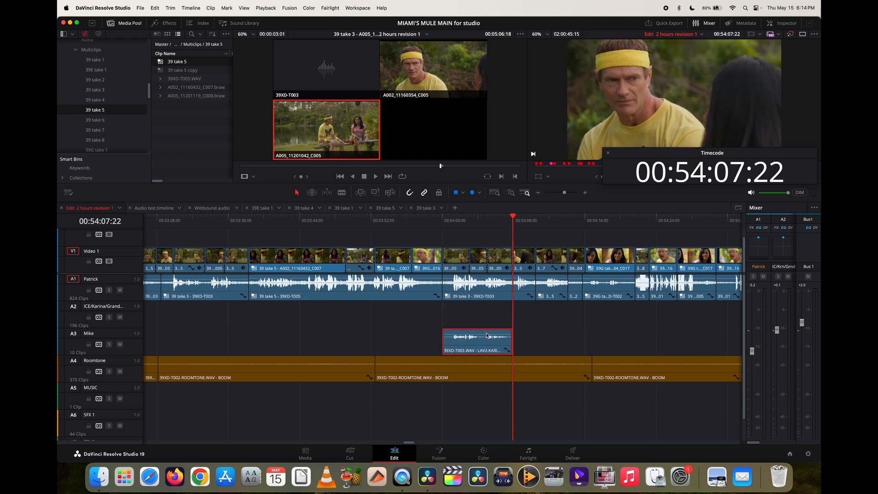
{"action": "left_click", "coordinate": [453, 222]}
{"action": "key", "text": "space"}
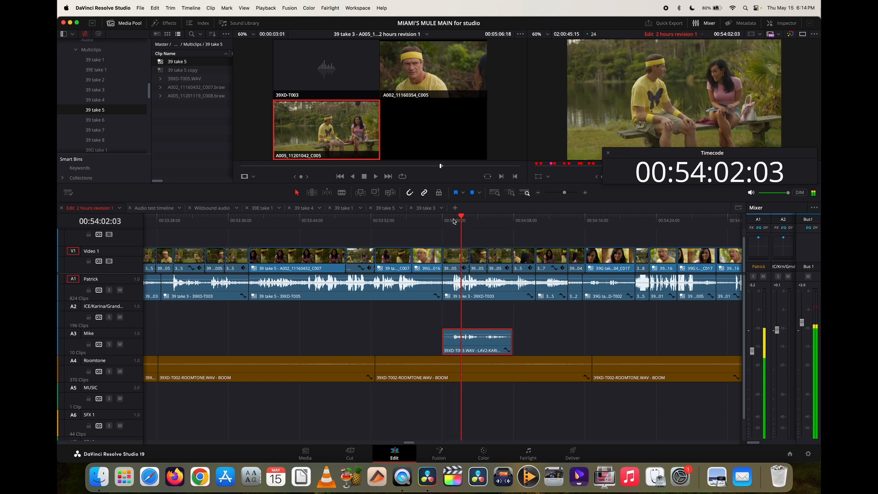
Disable the 39 take 3 clip on A1 and play the passage with only the LAV2 clip.
{"action": "left_click", "coordinate": [473, 297]}
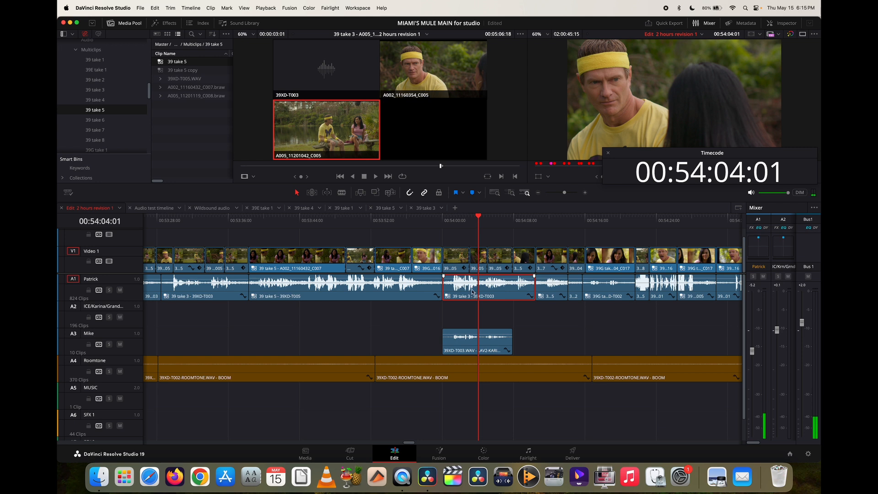
{"action": "scroll", "coordinate": [473, 296], "scroll_direction": "left", "scroll_amount": 1}
{"action": "key", "text": "d"}
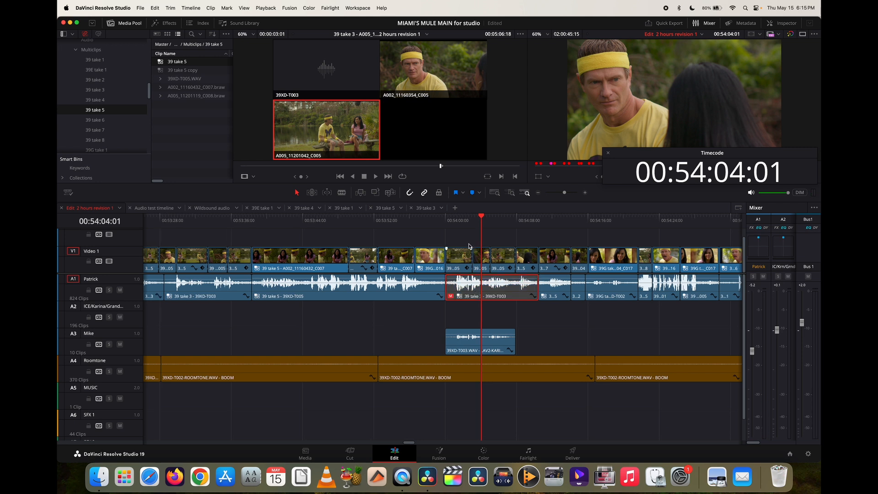
{"action": "left_click", "coordinate": [458, 221]}
{"action": "key", "text": "space"}
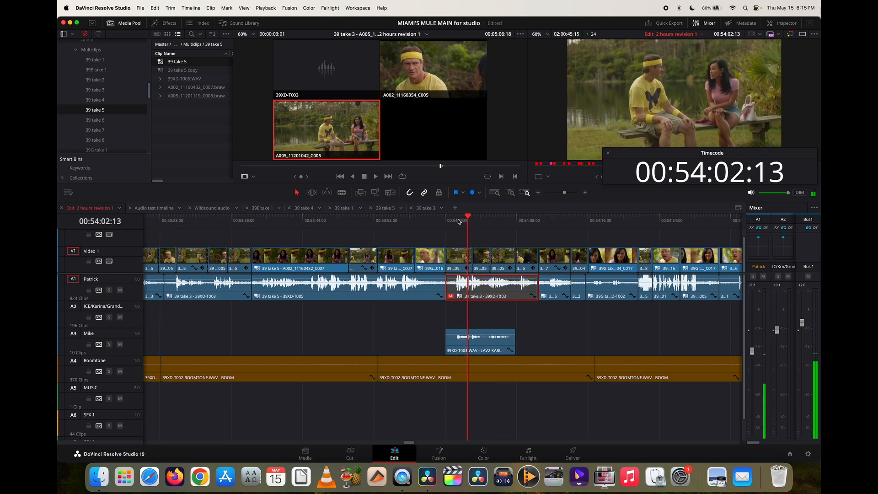
{"action": "key", "text": "space"}
Raise the volume of the LAV2 clip on A3 and replay the passage from its start.
{"action": "left_click_drag", "start_coordinate": [484, 337], "coordinate": [482, 330]}
{"action": "left_click", "coordinate": [455, 220]}
{"action": "key", "text": "space"}
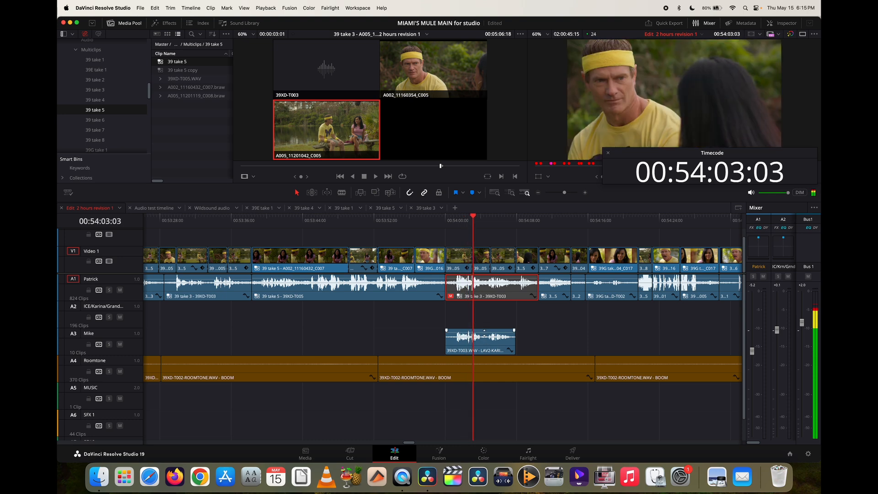
{"action": "key", "text": "space"}
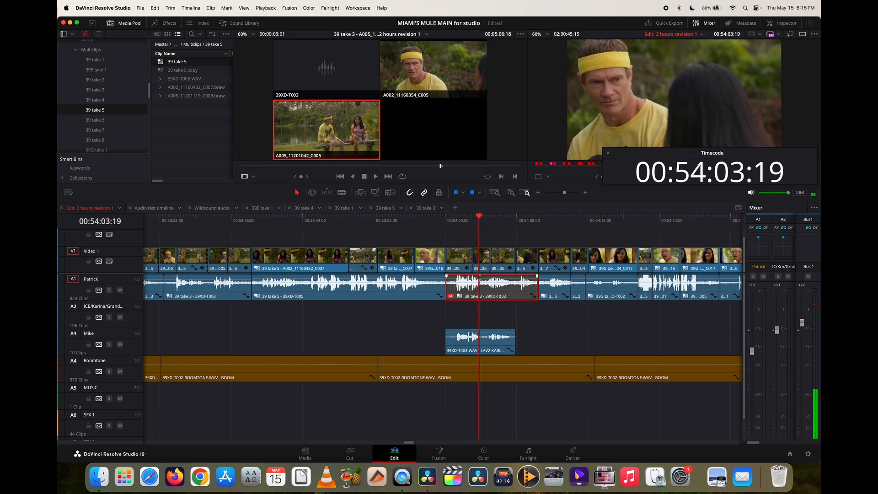
{"action": "left_click", "coordinate": [453, 220]}
{"action": "key", "text": "space"}
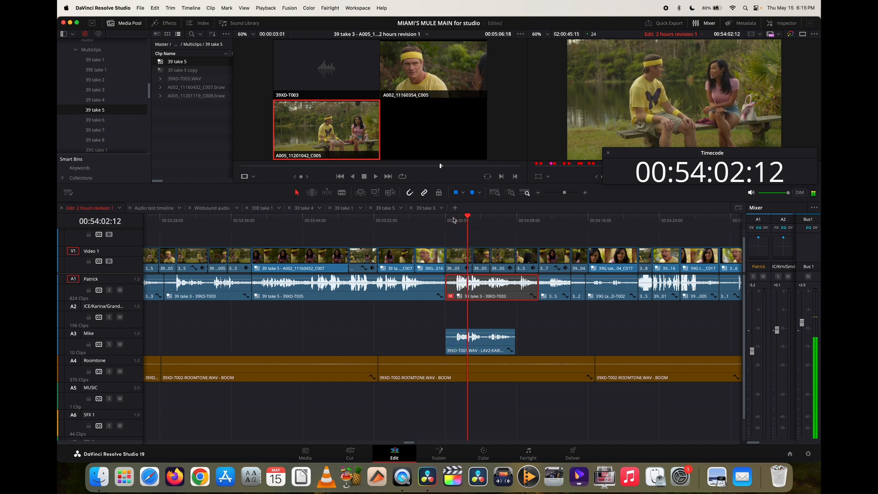
Disable the LAV2 clip on A3, enable the 39 take 3 clip on A1 again, and play the passage for comparison.
{"action": "key", "text": "space"}
{"action": "left_click", "coordinate": [475, 350]}
{"action": "key", "text": "d"}
{"action": "left_click", "coordinate": [474, 289]}
{"action": "key", "text": "d"}
{"action": "left_click", "coordinate": [458, 220]}
{"action": "key", "text": "space"}
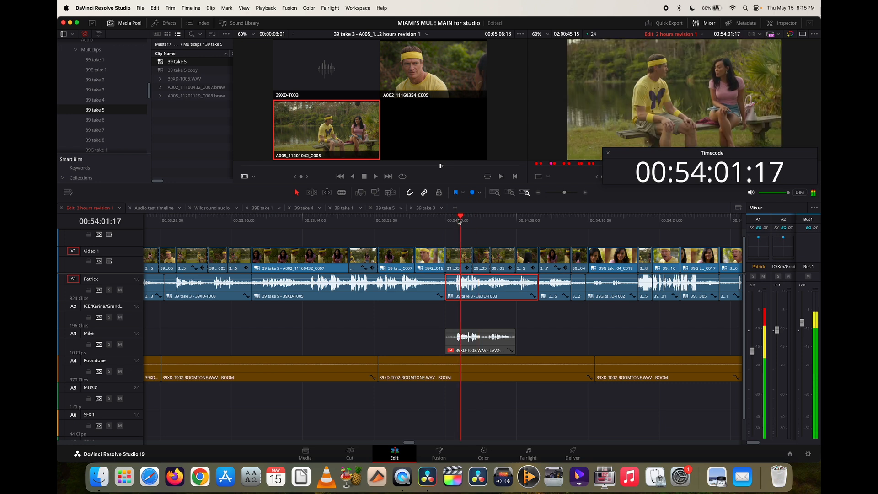
{"action": "key", "text": "space"}
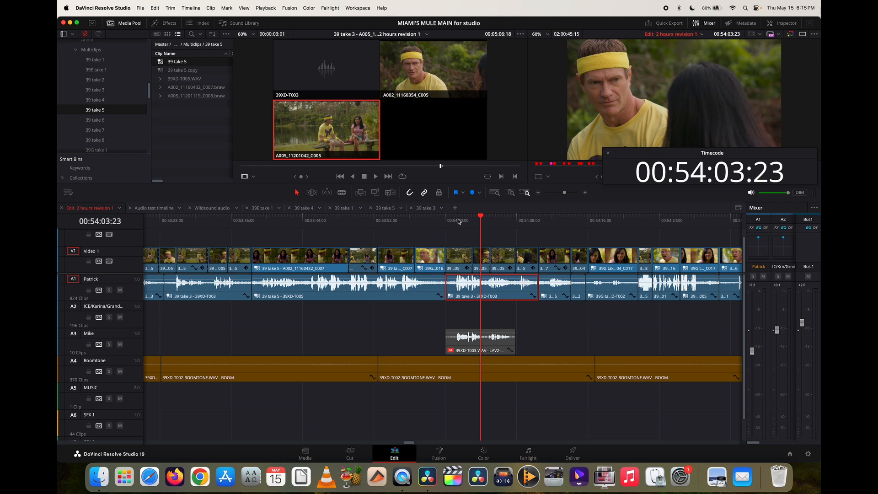
Enable the LAV2 clip again, play both microphones together, and move the LAV2 clip up to track A2.
{"action": "left_click", "coordinate": [472, 347]}
{"action": "key", "text": "d"}
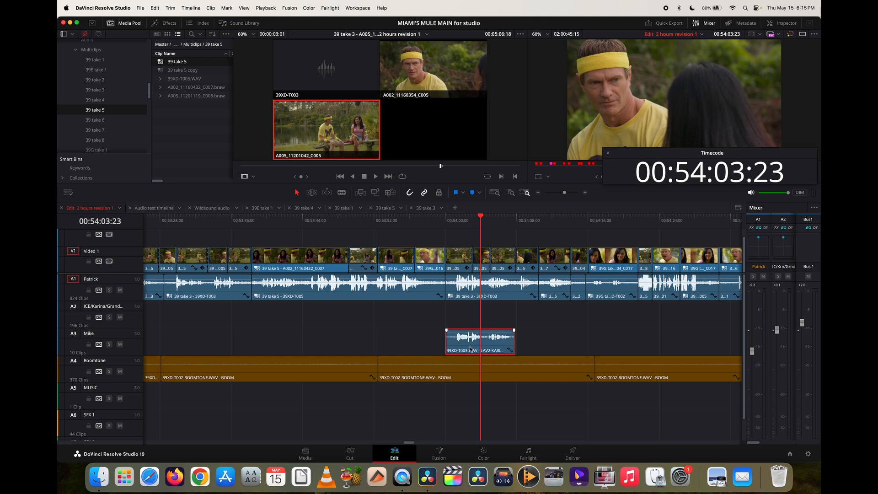
{"action": "left_click", "coordinate": [448, 219]}
{"action": "key", "text": "space"}
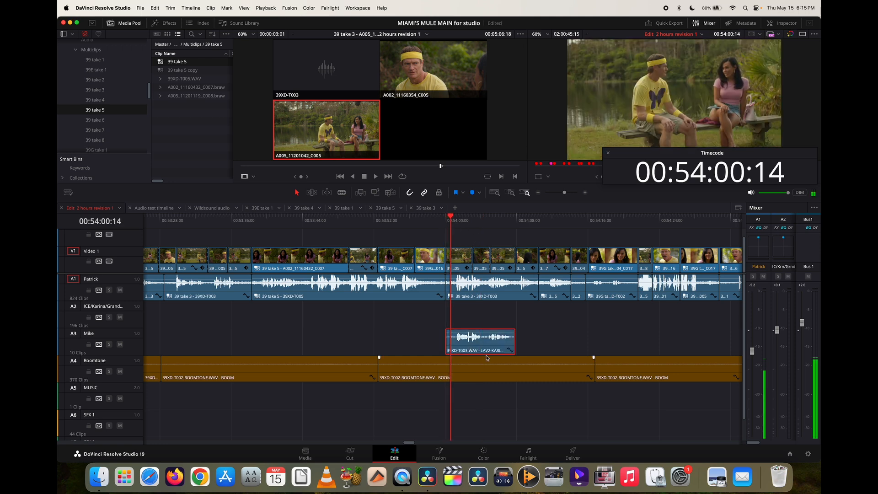
{"action": "key", "text": "alt+Up"}
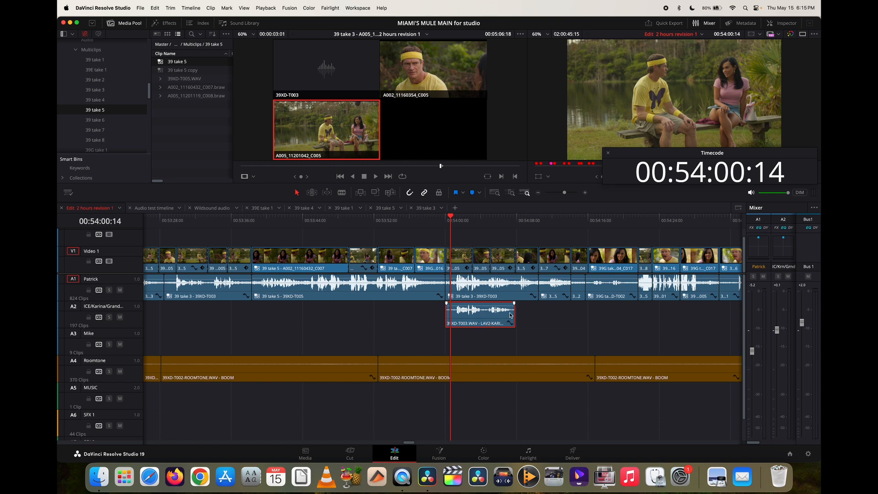
Examine at 00:54:01:16 how closely the A1 boom waveform and the A2 LAV2 waveform line up.
{"action": "left_click", "coordinate": [461, 221]}
{"action": "key", "text": "super+equal"}
{"action": "key", "text": "super+equal"}
{"action": "key", "text": "super+equal"}
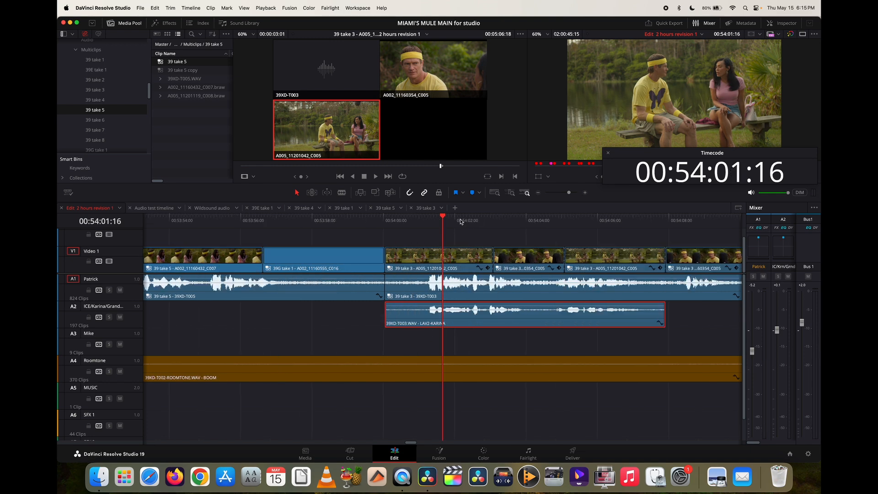
{"action": "key", "text": "super+equal"}
{"action": "key", "text": "super+equal"}
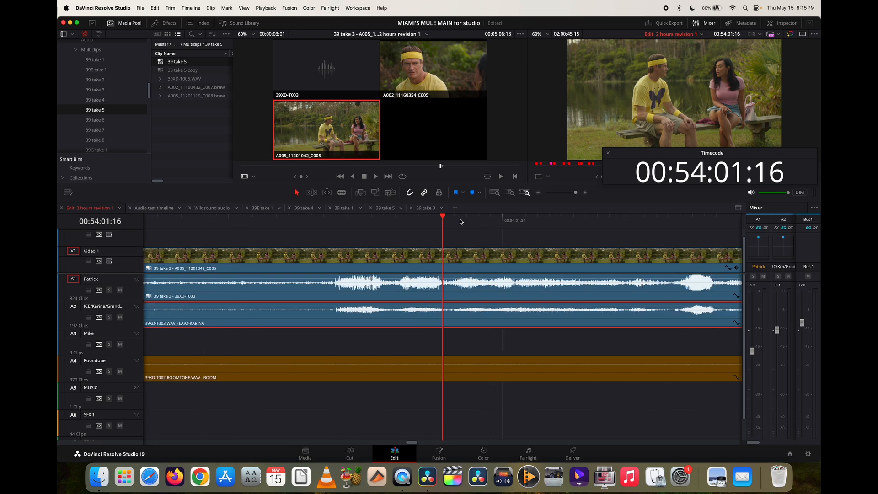
{"action": "key", "text": "super+minus"}
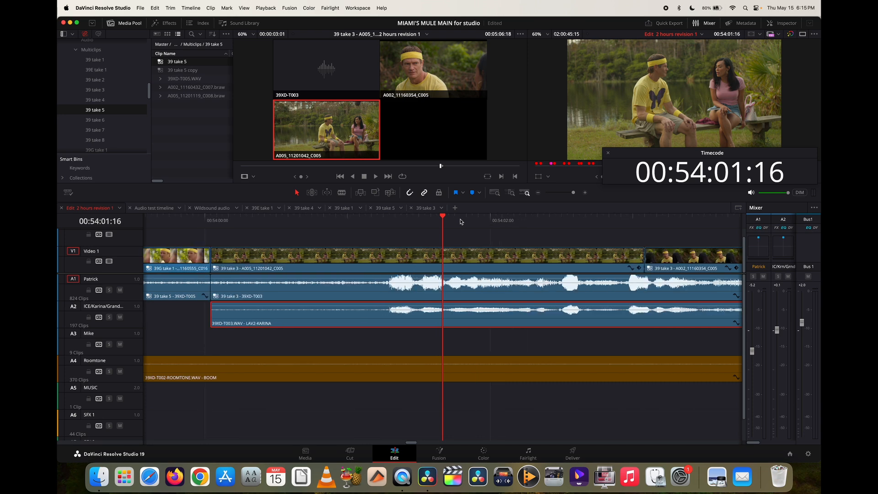
{"action": "key", "text": "super+minus"}
{"action": "key", "text": "super+minus"}
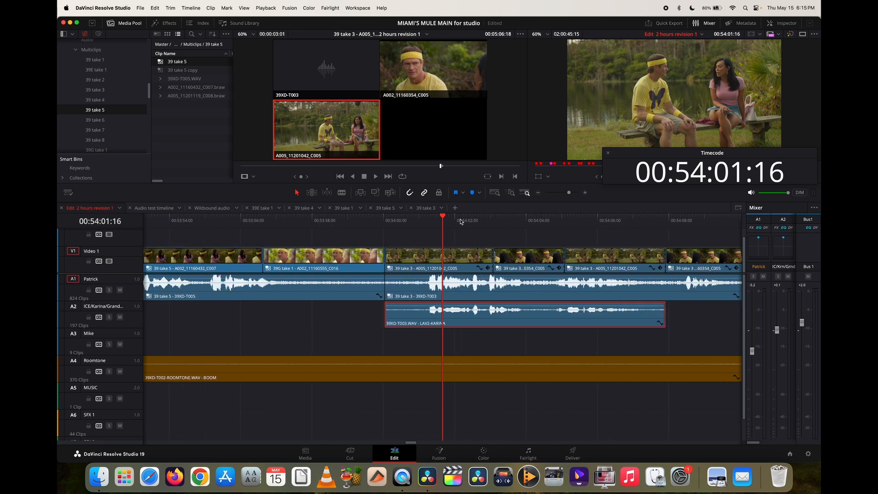
{"action": "key", "text": "super+minus"}
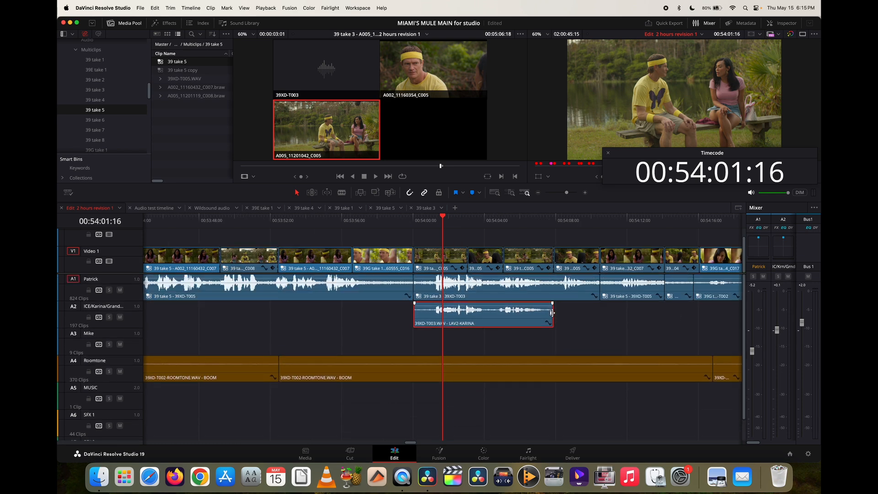
Extend the end of the A2 LAV2 clip under the following shots and split it at the end of A1's 39 take 3 clip.
{"action": "left_click_drag", "start_coordinate": [553, 313], "coordinate": [600, 313]}
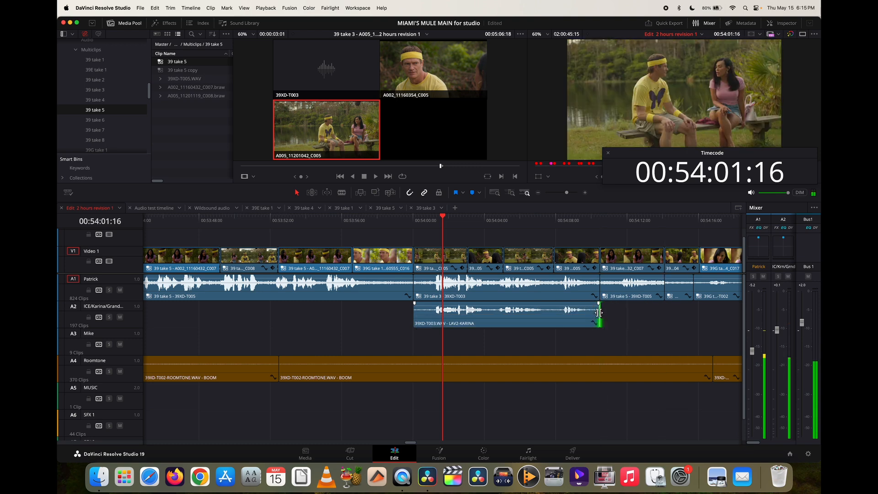
{"action": "left_click_drag", "start_coordinate": [600, 315], "coordinate": [678, 315]}
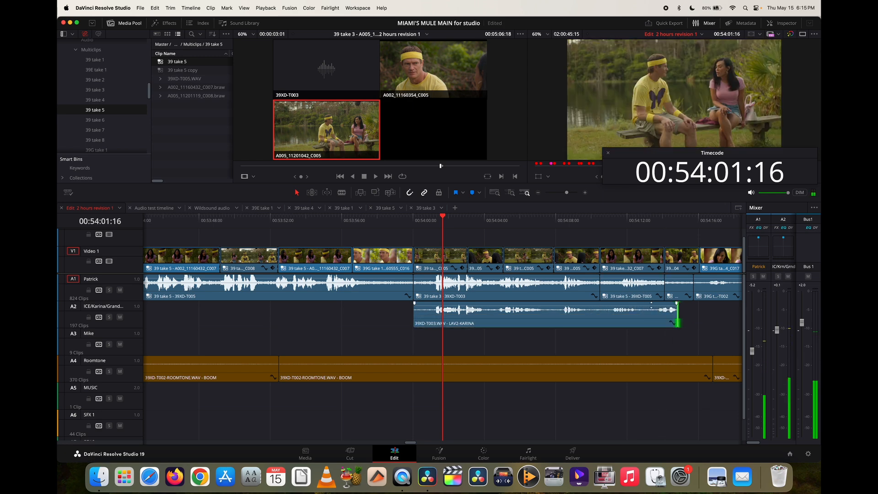
{"action": "key", "text": "b"}
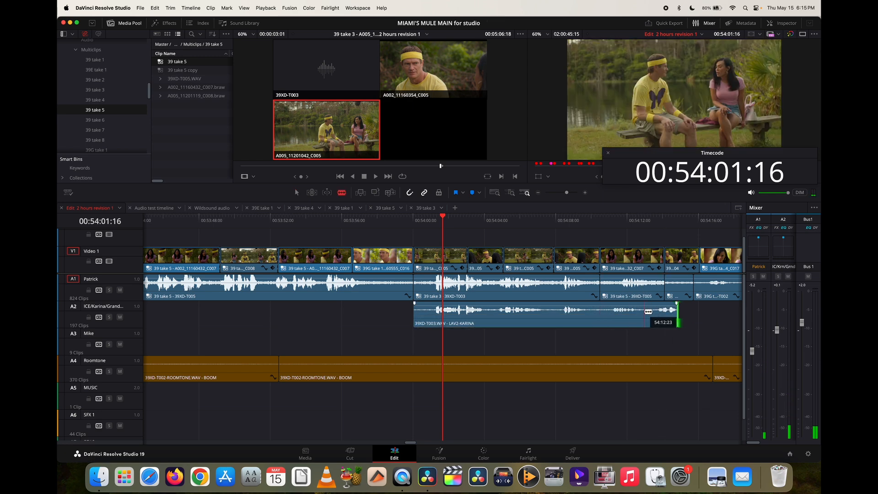
{"action": "left_click", "coordinate": [601, 313]}
{"action": "key", "text": "a"}
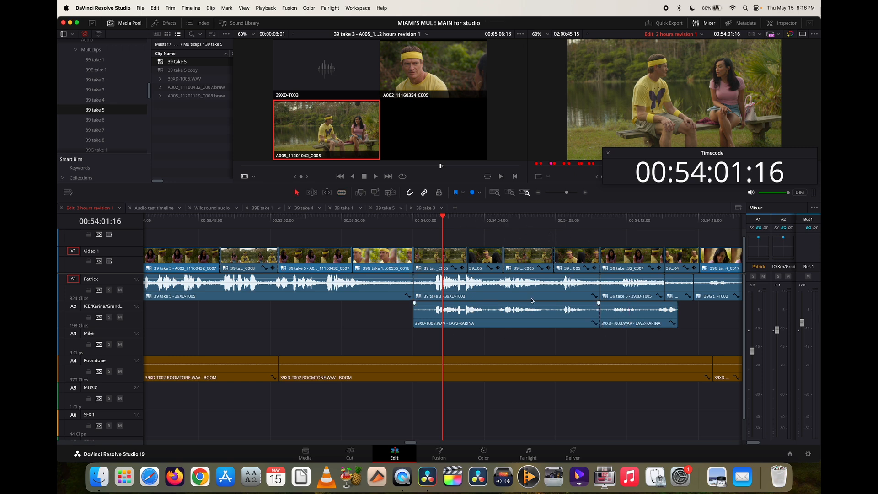
Delete the 39 take 3 clip from A1 and play the passage with the LAV2 audio on A2.
{"action": "left_click", "coordinate": [493, 295]}
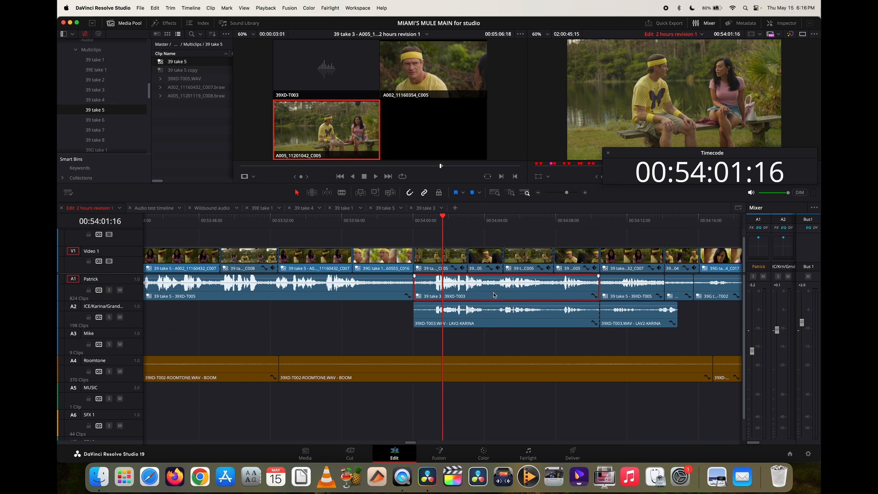
{"action": "key", "text": "BackSpace"}
{"action": "key", "text": "space"}
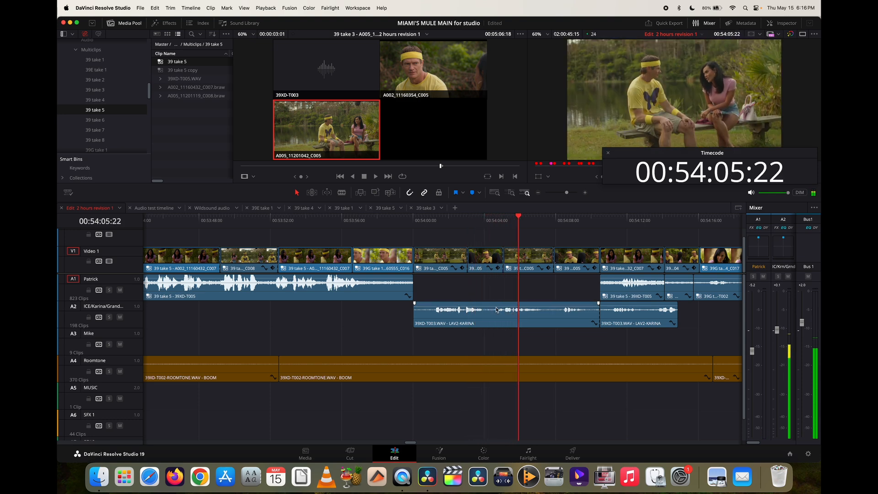
{"action": "key", "text": "space"}
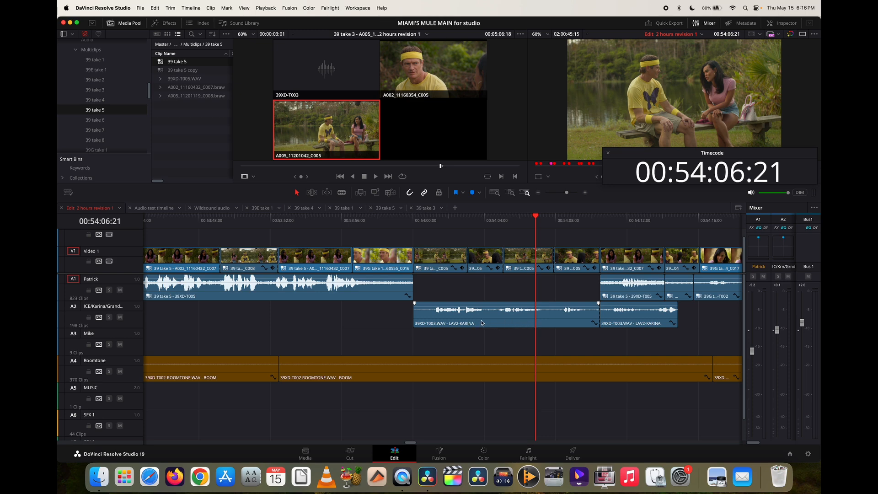
Play through the 39G take 1 passage and return the playhead to its start at 00:54:23:06.
{"action": "scroll", "coordinate": [481, 323], "scroll_direction": "right", "scroll_amount": 10}
{"action": "left_click", "coordinate": [520, 220]}
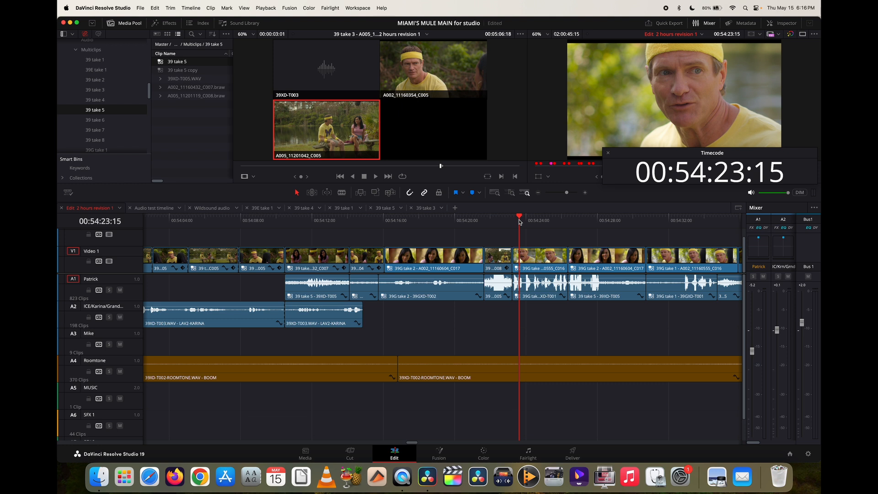
{"action": "scroll", "coordinate": [480, 325], "scroll_direction": "right", "scroll_amount": 2}
{"action": "key", "text": "space"}
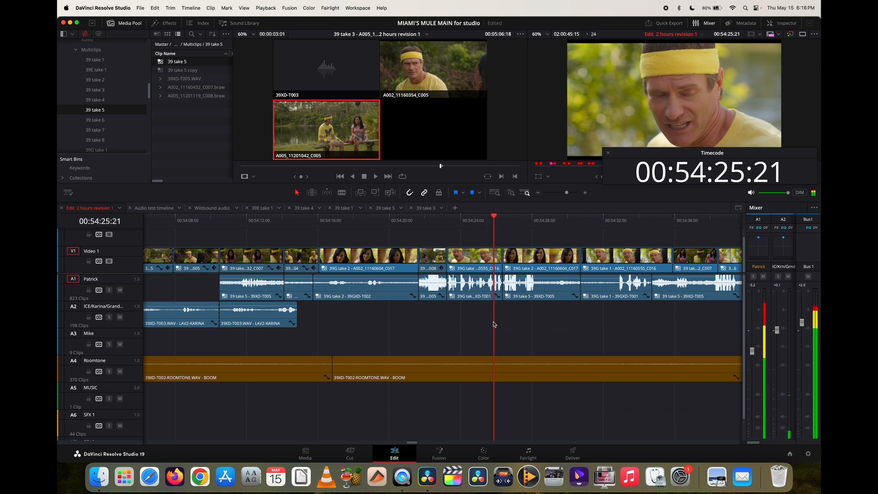
{"action": "key", "text": "space"}
{"action": "left_click", "coordinate": [447, 221]}
{"action": "key", "text": "space"}
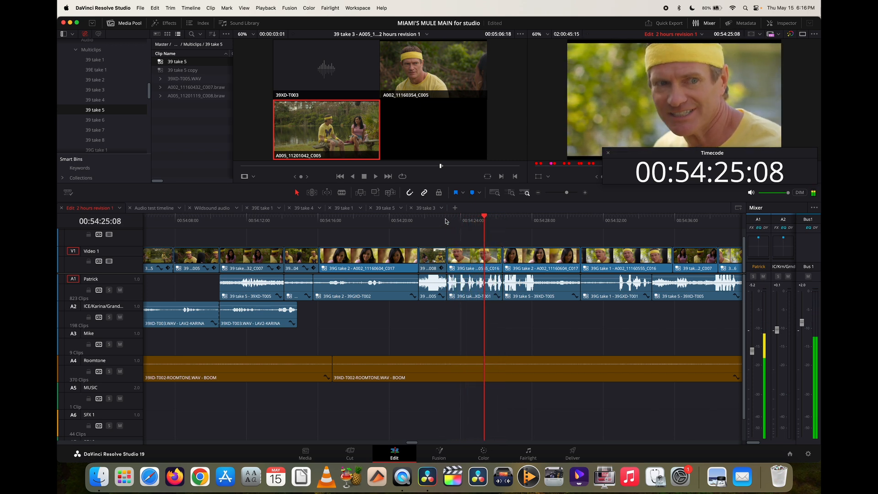
{"action": "left_click", "coordinate": [447, 220]}
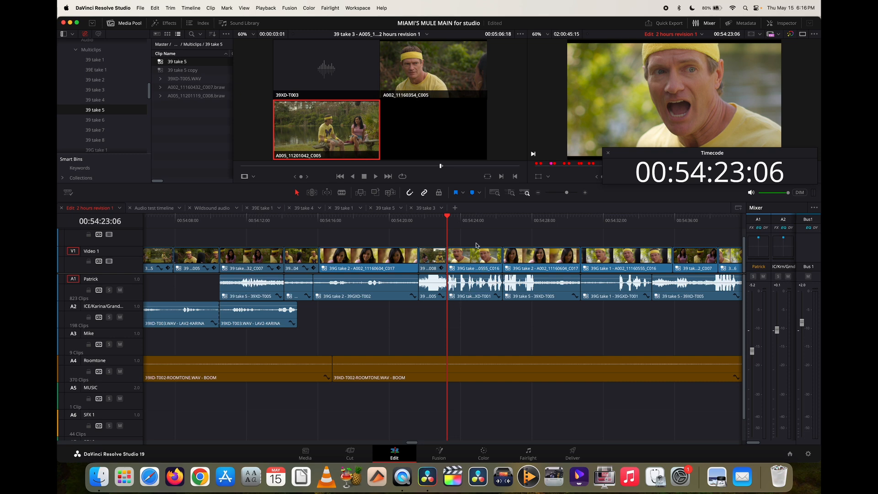
Review the 39G take 1 clip around 00:54:25:03 and open its V1 multicam clip in its own timeline.
{"action": "left_click", "coordinate": [468, 220]}
{"action": "key", "text": "super+equal"}
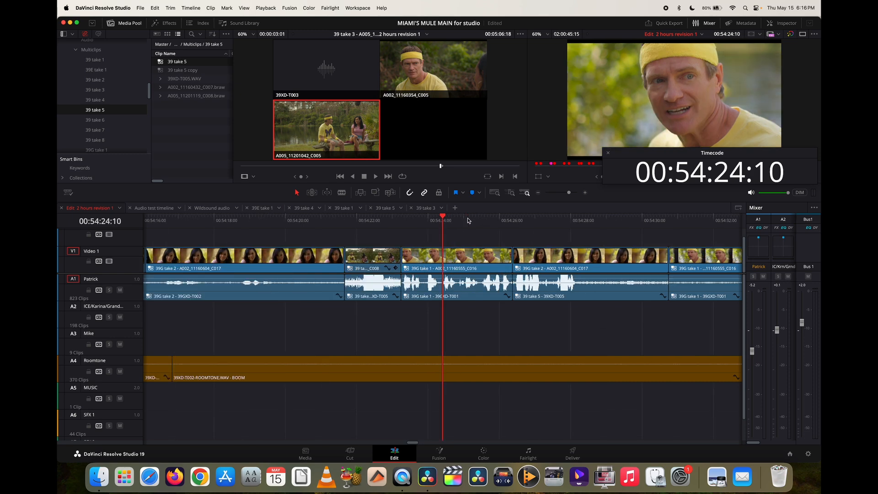
{"action": "left_click", "coordinate": [426, 221]}
{"action": "left_click", "coordinate": [468, 221]}
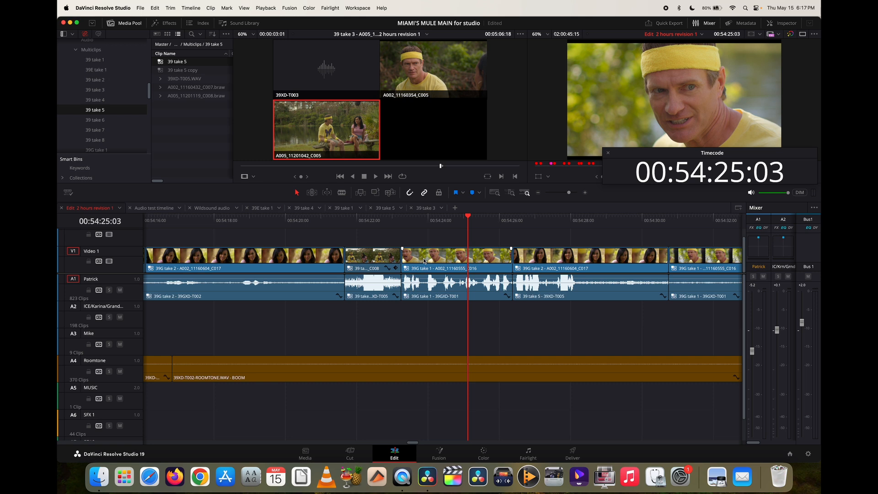
{"action": "left_click", "coordinate": [442, 264]}
{"action": "right_click", "coordinate": [421, 263]}
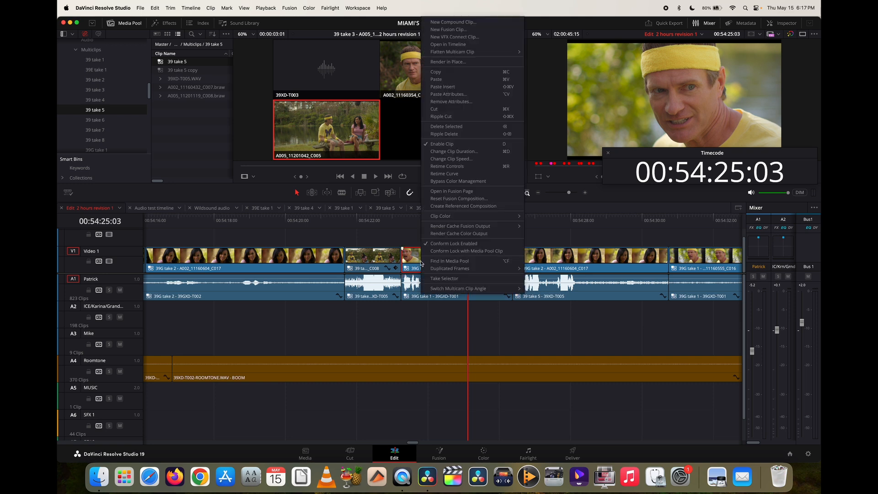
{"action": "left_click", "coordinate": [444, 44]}
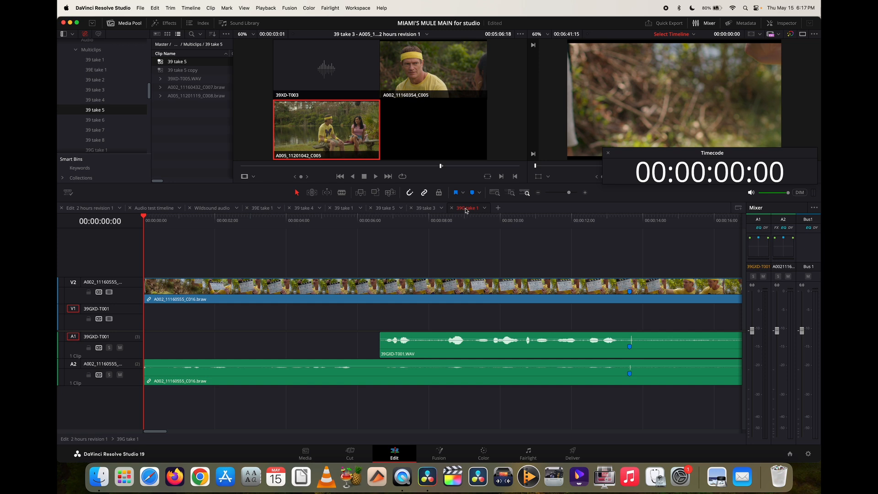
Show the individual audio channels of the 39GXD-T001.WAV clip on track A1.
{"action": "key", "text": "super+minus"}
{"action": "key", "text": "super+minus"}
{"action": "key", "text": "super+minus"}
{"action": "key", "text": "super+minus"}
{"action": "key", "text": "super+minus"}
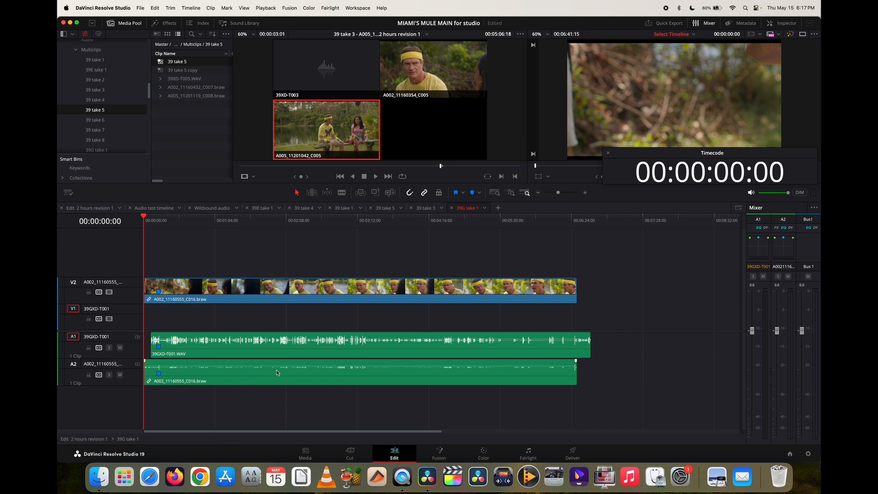
{"action": "right_click", "coordinate": [308, 353]}
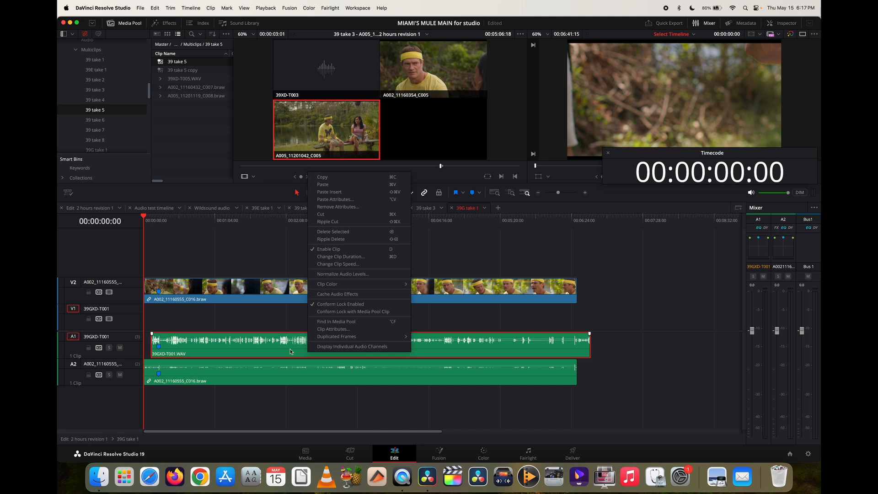
{"action": "left_click", "coordinate": [283, 321]}
{"action": "left_click", "coordinate": [289, 353]}
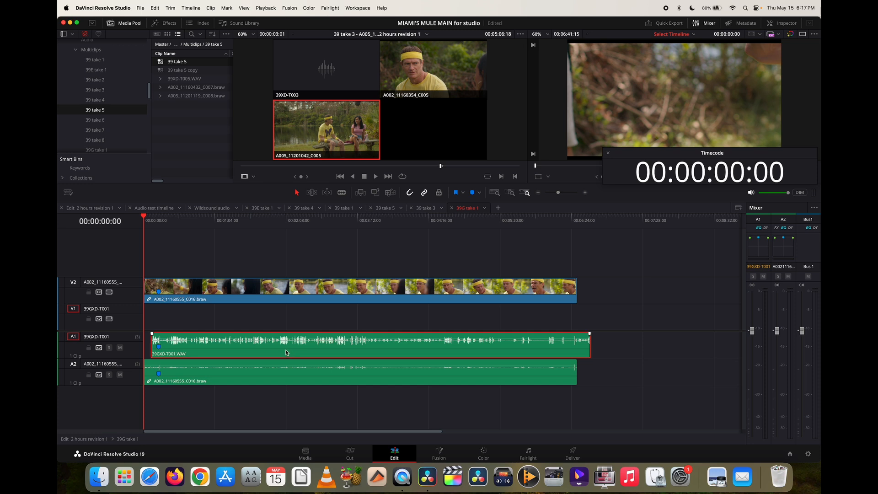
{"action": "right_click", "coordinate": [256, 354]}
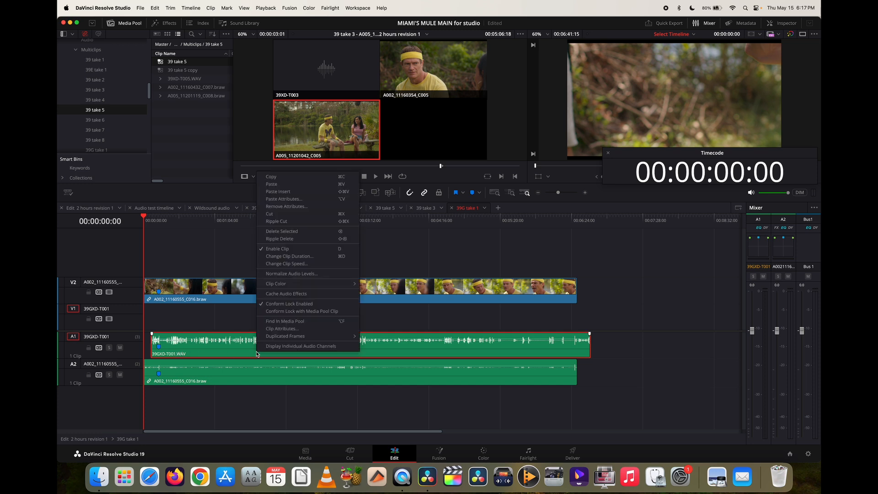
{"action": "left_click", "coordinate": [295, 347]}
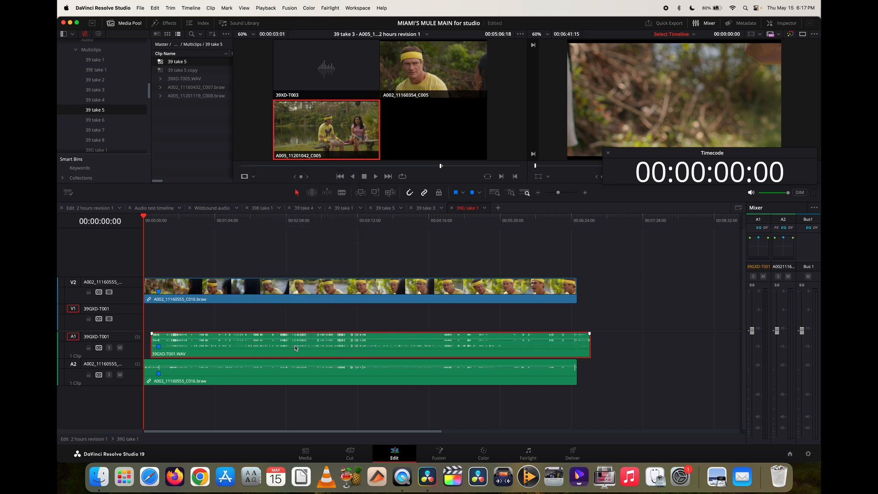
Examine the separate channel waveforms of the A1 clip at a larger track height, then shrink the audio tracks again.
{"action": "scroll", "coordinate": [295, 345], "scroll_direction": "up", "scroll_amount": 5}
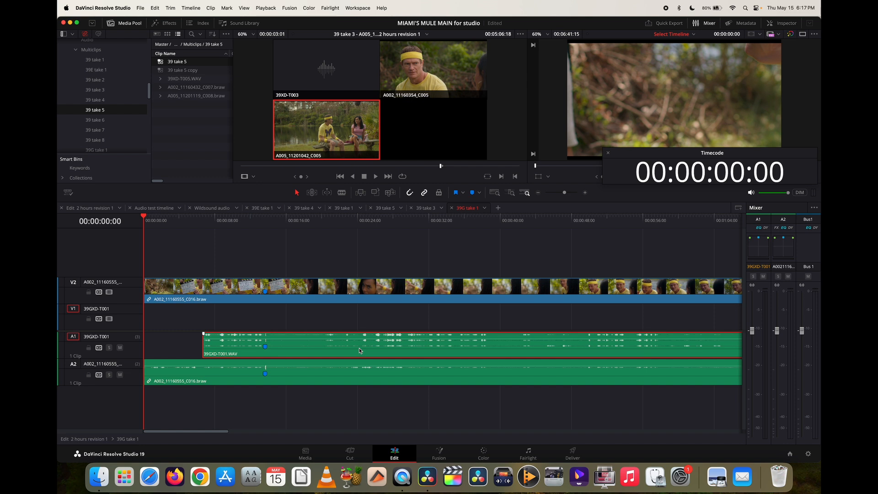
{"action": "scroll", "coordinate": [359, 347], "scroll_direction": "up", "scroll_amount": 3}
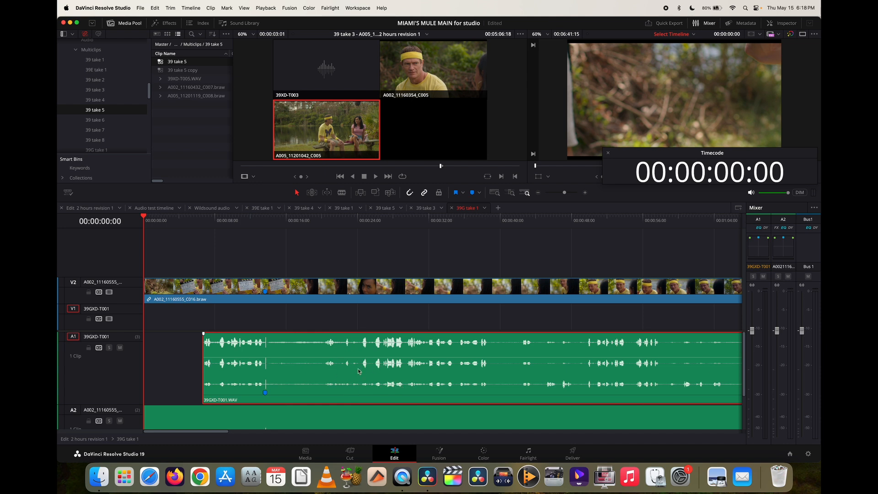
{"action": "scroll", "coordinate": [358, 372], "scroll_direction": "down", "scroll_amount": 5}
{"action": "scroll", "coordinate": [358, 371], "scroll_direction": "down", "scroll_amount": 2}
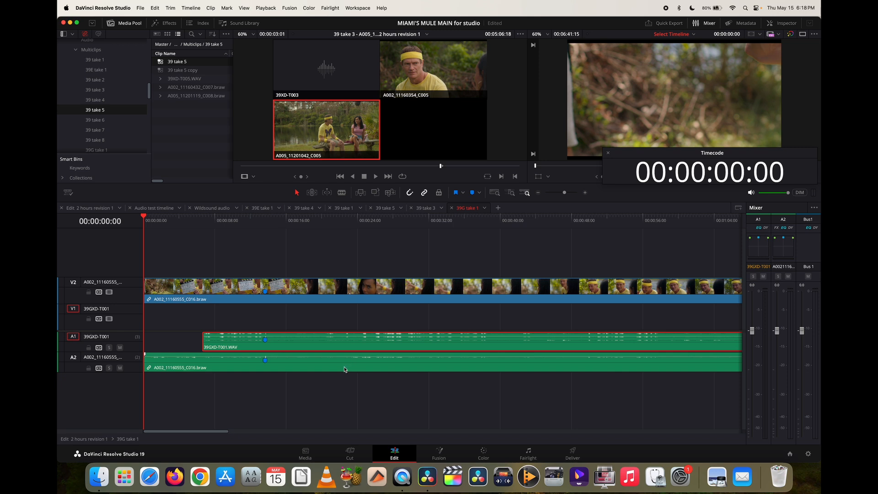
{"action": "key", "text": "super+minus"}
{"action": "key", "text": "super+minus"}
{"action": "key", "text": "super+minus"}
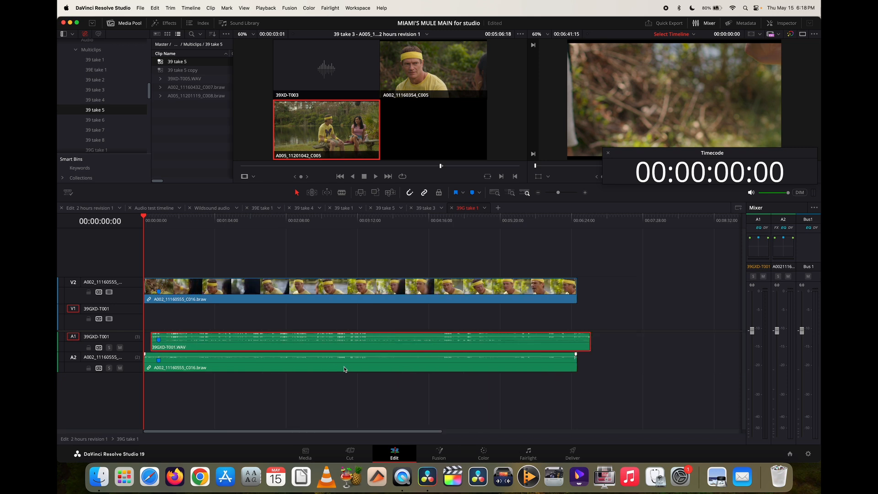
Try to delete the linked A002_11160555_C016.braw camera clip from A2 and V2, and undo the deletion.
{"action": "left_click", "coordinate": [321, 383]}
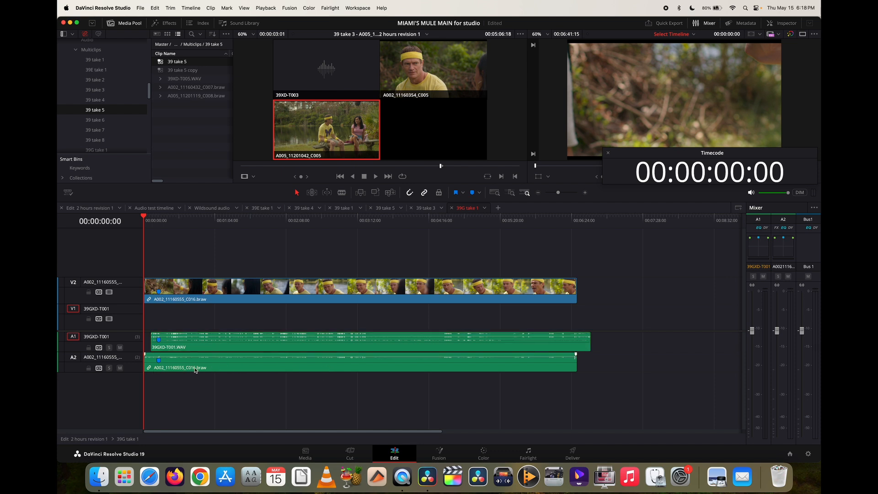
{"action": "left_click", "coordinate": [233, 370]}
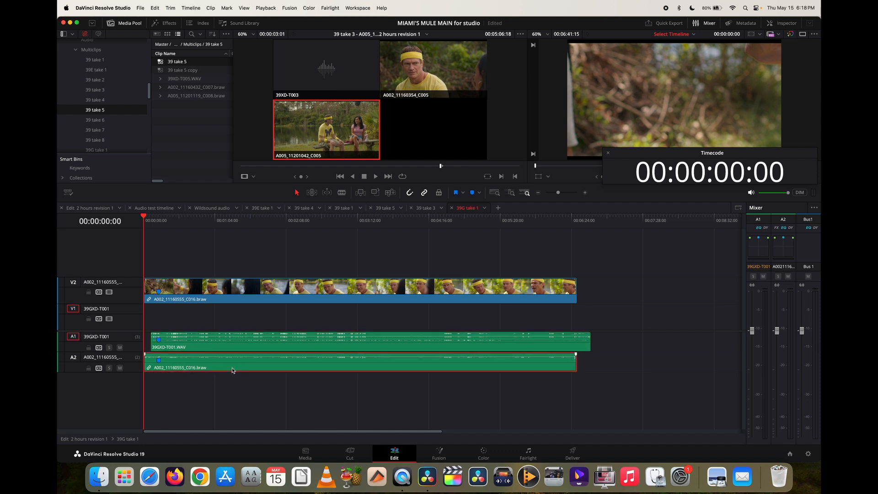
{"action": "left_click", "coordinate": [233, 398]}
{"action": "left_click", "coordinate": [247, 370]}
{"action": "left_click", "coordinate": [253, 392]}
{"action": "left_click", "coordinate": [254, 368]}
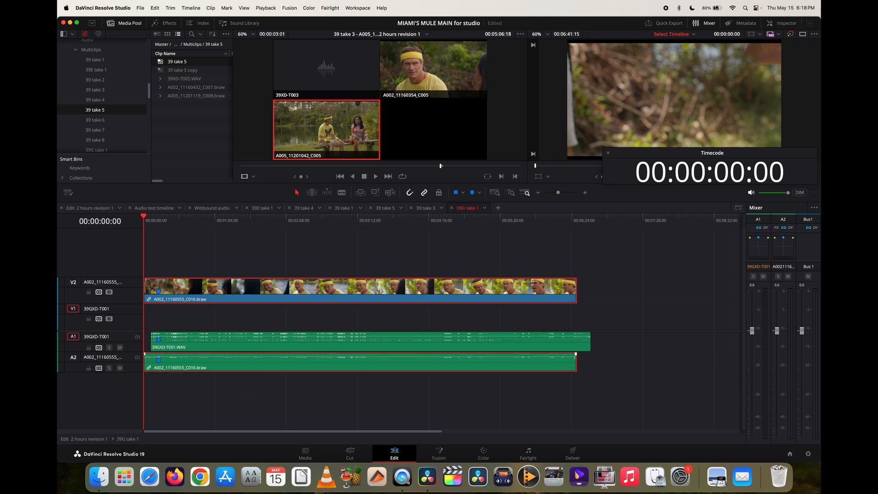
{"action": "key", "text": "BackSpace"}
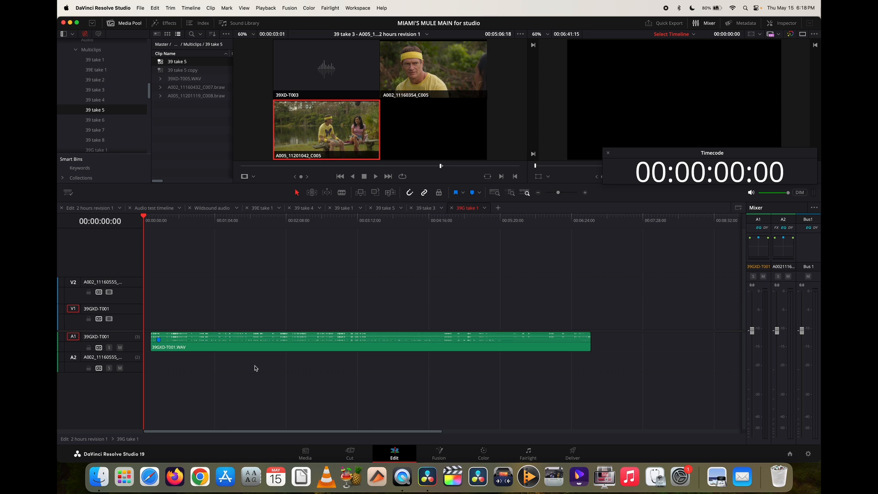
{"action": "key", "text": "super+z"}
Delete only the A002_11160555_C016.braw camera audio from A2, keeping its video on V2.
{"action": "left_click", "coordinate": [255, 367], "text": "alt"}
{"action": "key", "text": "BackSpace"}
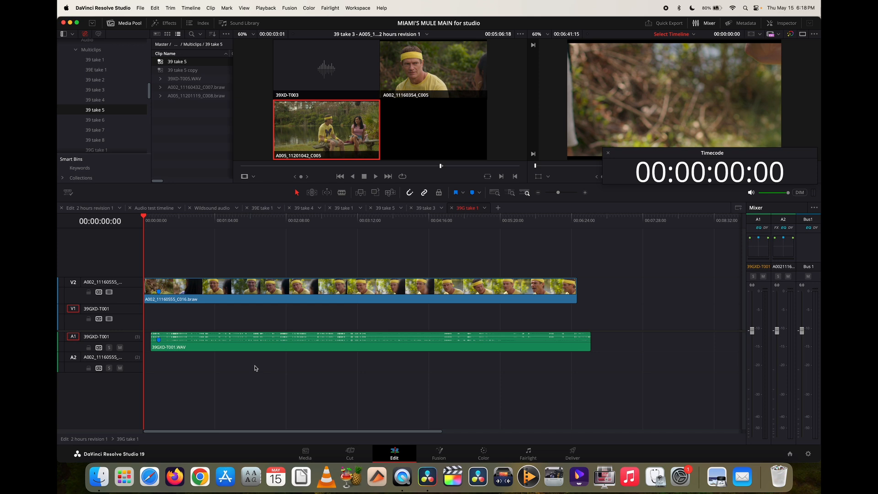
Try copying the 39GXD-T001.WAV clip from A1 to A2 and then to A3, and undo both copies.
{"action": "left_click", "coordinate": [268, 345]}
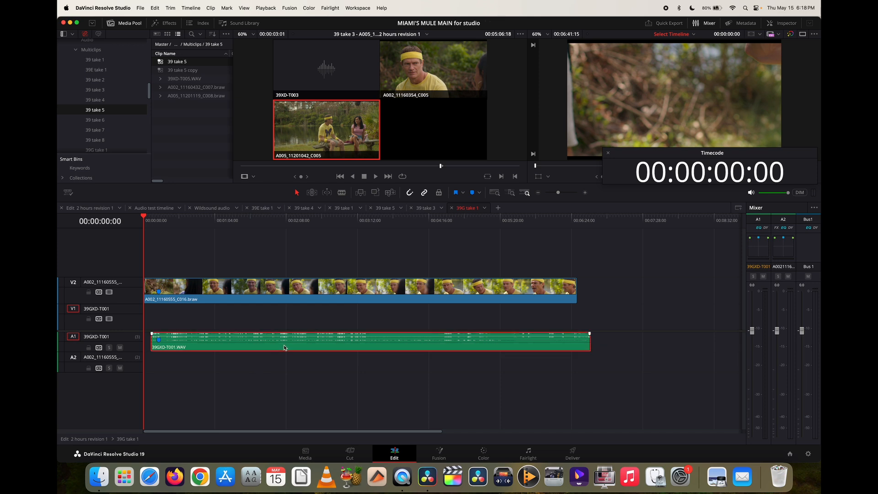
{"action": "left_click_drag", "start_coordinate": [284, 347], "coordinate": [287, 367]}
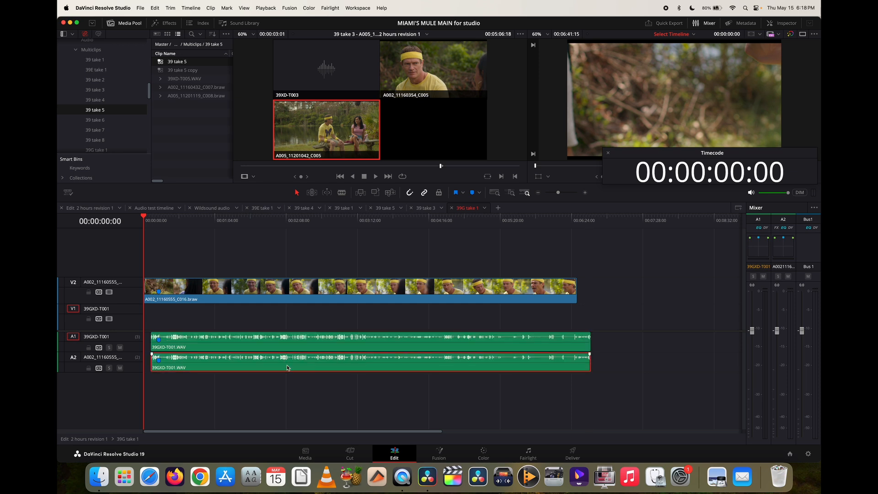
{"action": "left_click_drag", "start_coordinate": [287, 368], "coordinate": [287, 378]}
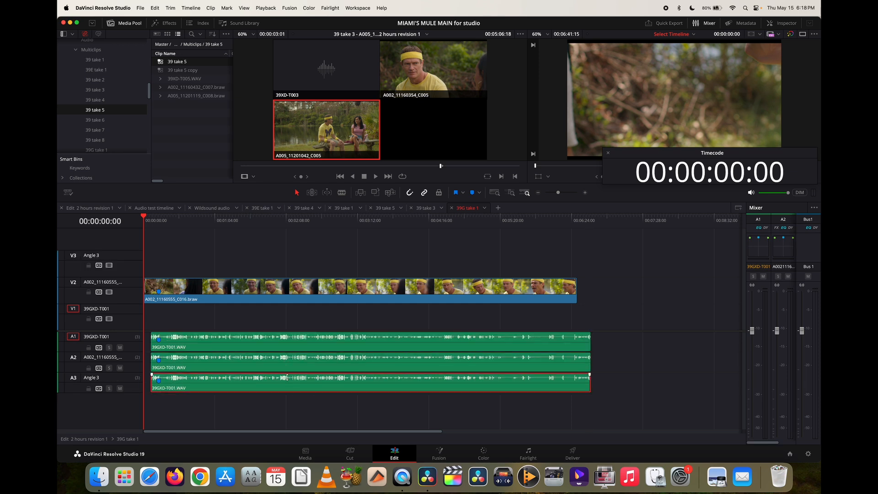
{"action": "key", "text": "cmd+z"}
{"action": "key", "text": "cmd+z"}
Duplicate the A1 39GXD-T001.WAV clip in sync onto A2 and A3, and place the playhead at the clips' start, 00:00:06:15.
{"action": "left_click", "coordinate": [297, 345]}
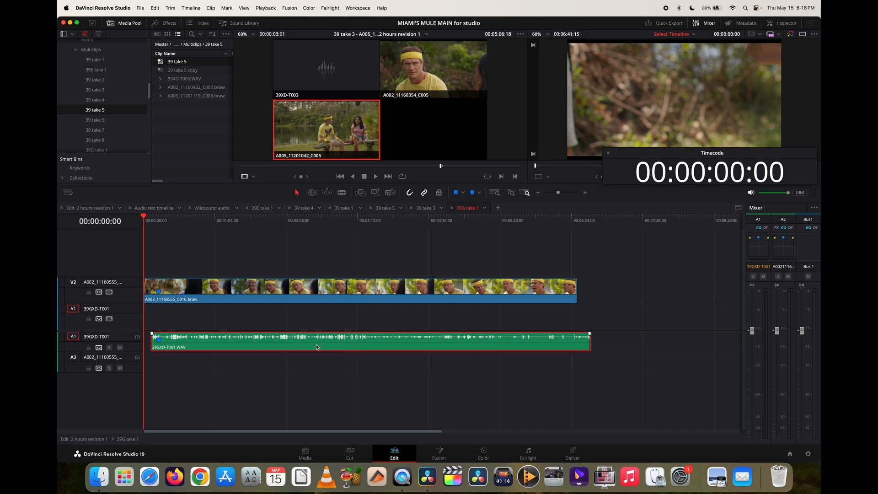
{"action": "left_click_drag", "start_coordinate": [316, 345], "coordinate": [313, 389]}
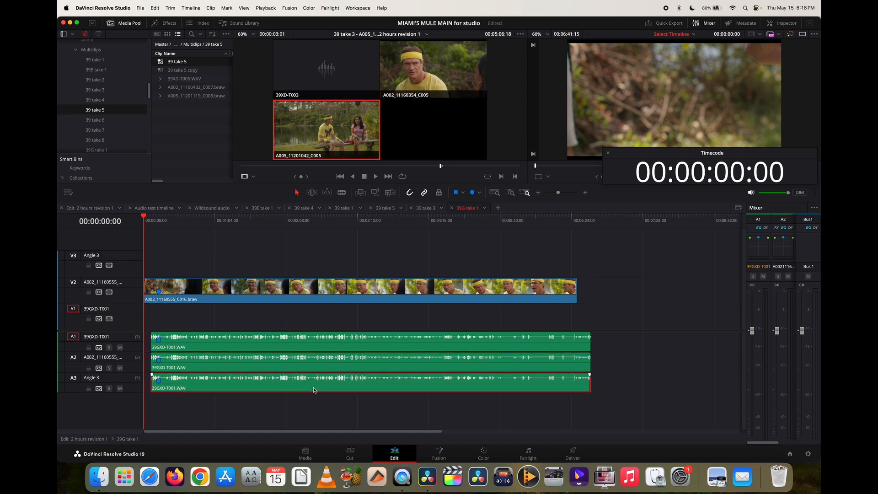
{"action": "key", "text": "Down"}
{"action": "key", "text": "Down"}
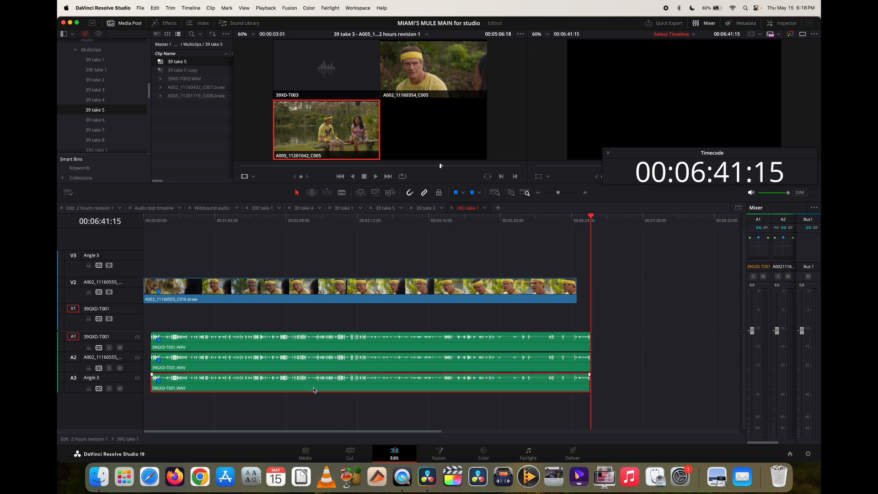
{"action": "key", "text": "Up"}
{"action": "key", "text": "Home"}
{"action": "key", "text": "Down"}
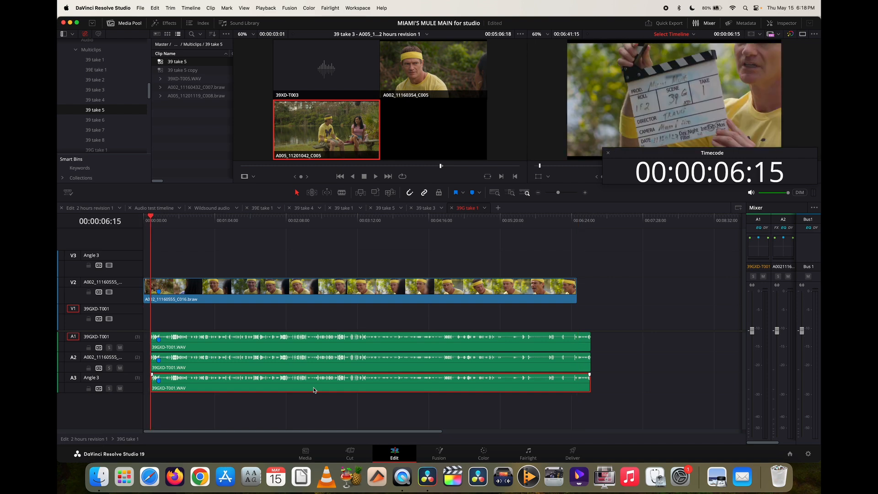
Set the A1 39GXD-T001.WAV clip's audio format to Mono with source channel 1 - BOOM in its clip attributes.
{"action": "left_click", "coordinate": [300, 345]}
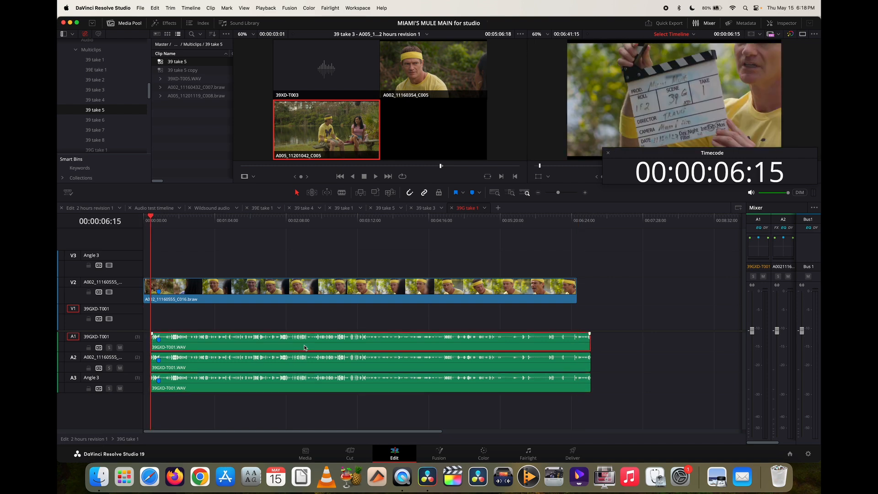
{"action": "right_click", "coordinate": [306, 344]}
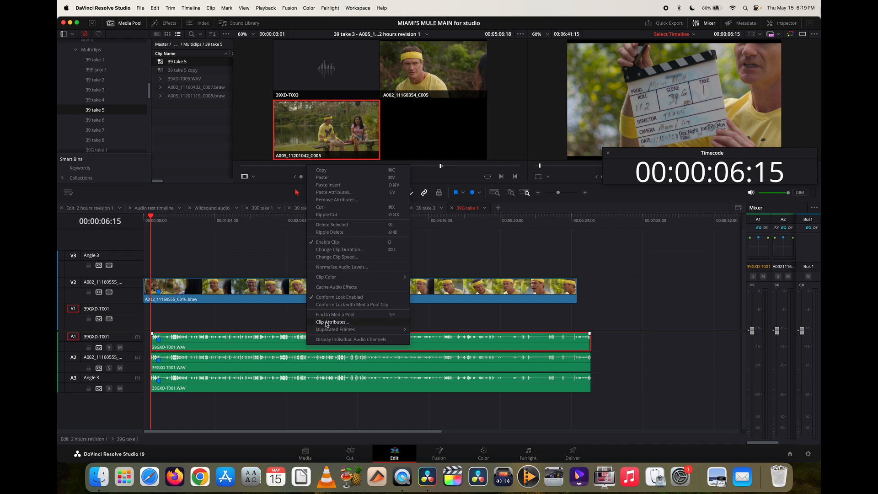
{"action": "left_click", "coordinate": [271, 326]}
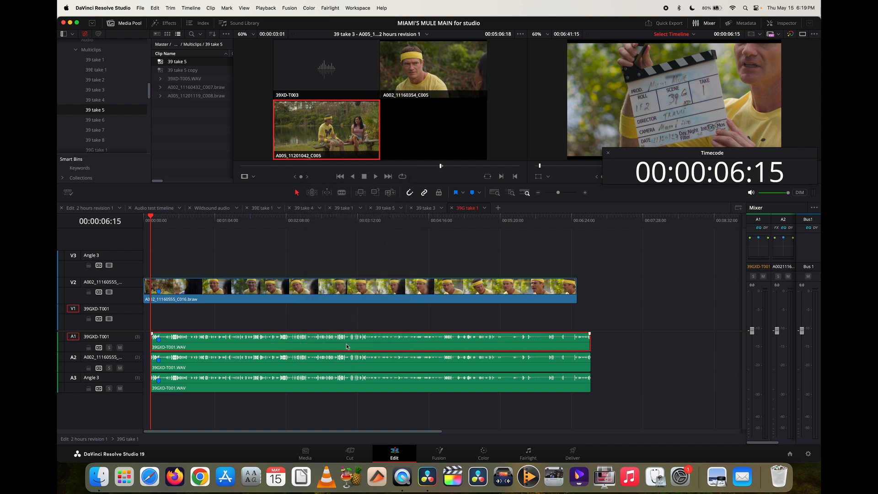
{"action": "right_click", "coordinate": [374, 348]}
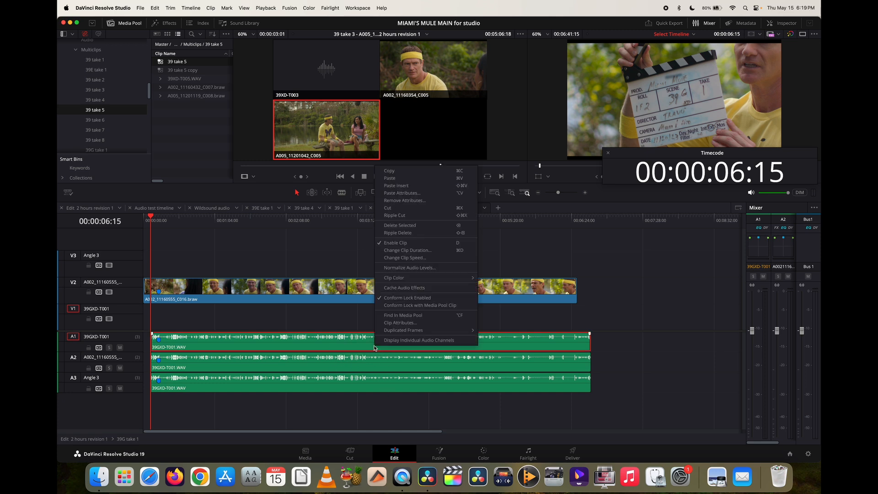
{"action": "left_click", "coordinate": [400, 323]}
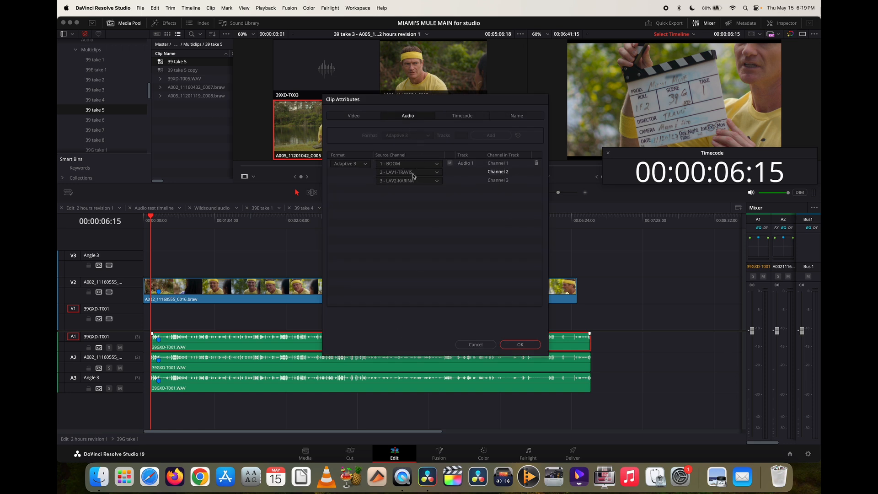
{"action": "left_click", "coordinate": [350, 165]}
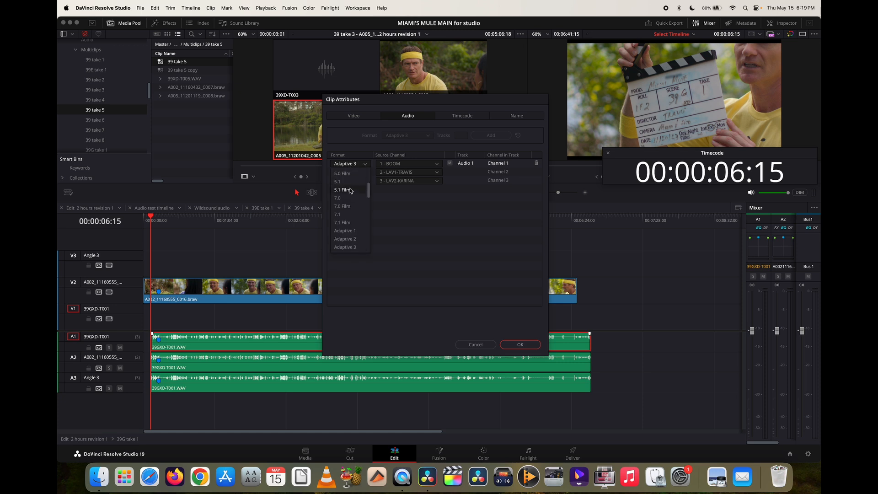
{"action": "left_click", "coordinate": [346, 176]}
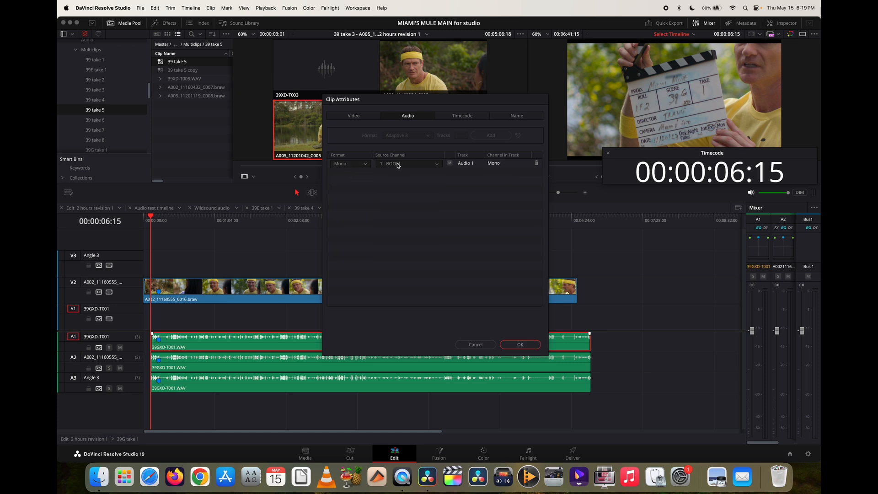
{"action": "left_click", "coordinate": [520, 346]}
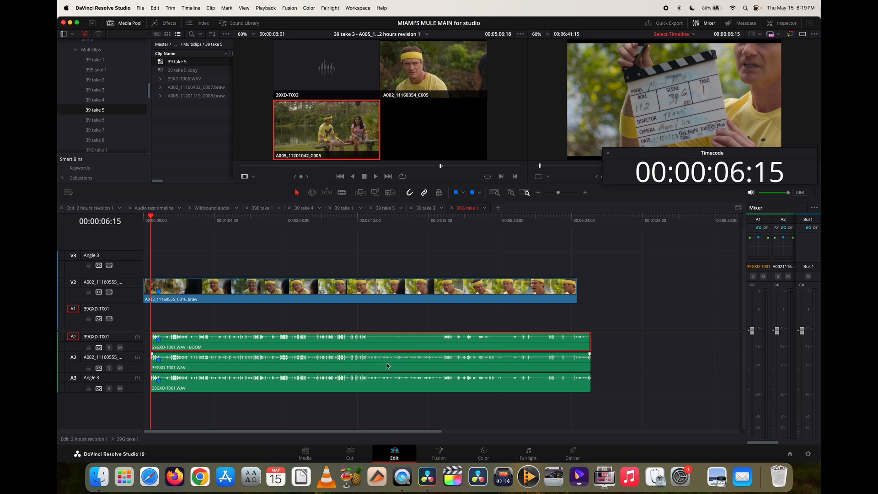
Set the A2 39GXD-T001.WAV clip's audio format to Mono with the LAV1 source channel in its clip attributes.
{"action": "left_click", "coordinate": [373, 366]}
{"action": "right_click", "coordinate": [372, 365]}
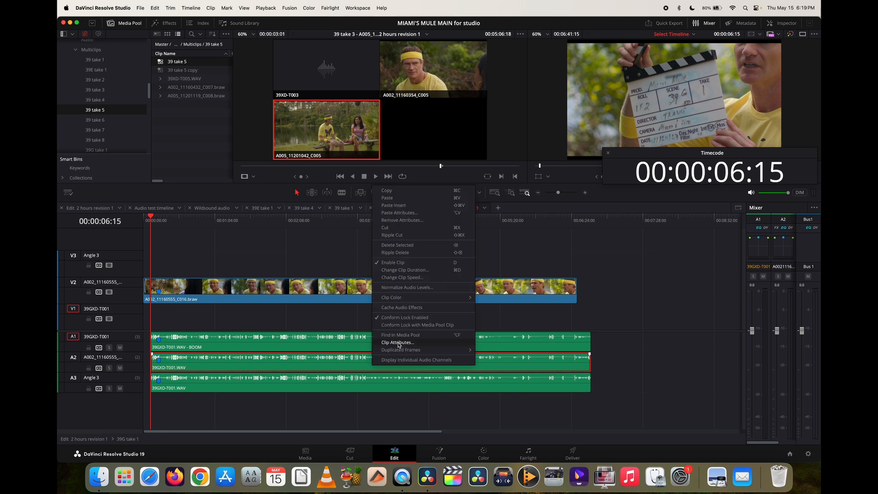
{"action": "left_click", "coordinate": [396, 344]}
{"action": "left_click", "coordinate": [356, 163]}
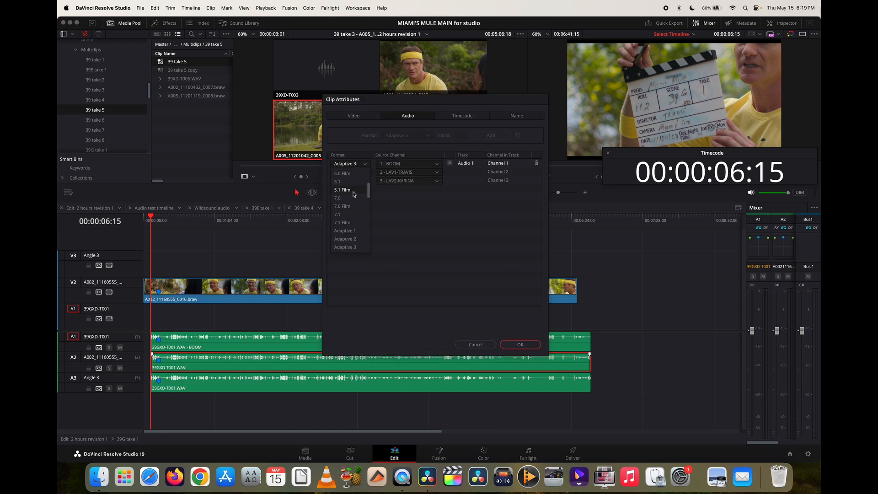
{"action": "left_click", "coordinate": [340, 173]}
{"action": "left_click", "coordinate": [396, 164]}
{"action": "left_click", "coordinate": [404, 191]}
{"action": "left_click", "coordinate": [520, 345]}
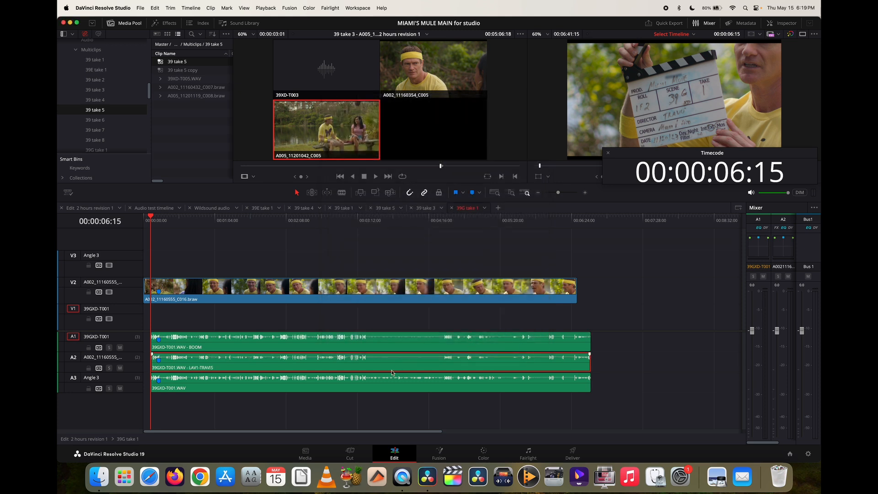
Set the A3 39GXD-T001.WAV clip's audio format to Mono with the LAV2 source channel in its clip attributes.
{"action": "left_click", "coordinate": [371, 387]}
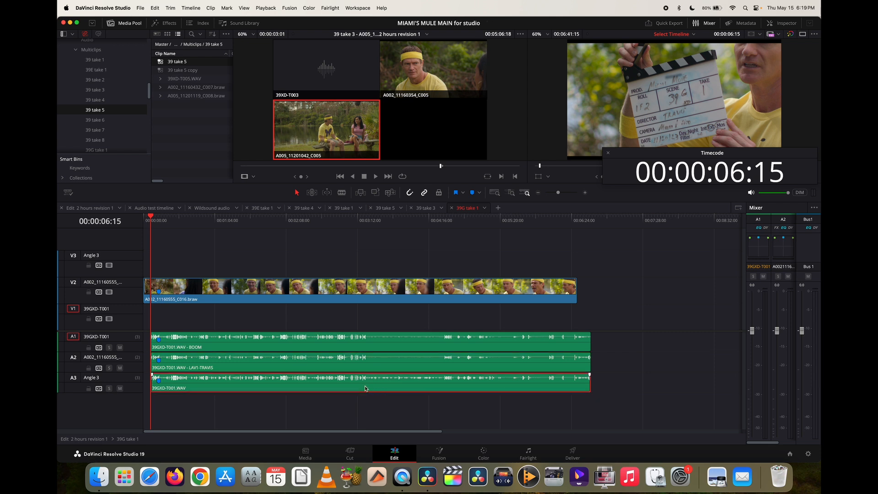
{"action": "right_click", "coordinate": [365, 387]}
{"action": "left_click", "coordinate": [395, 364]}
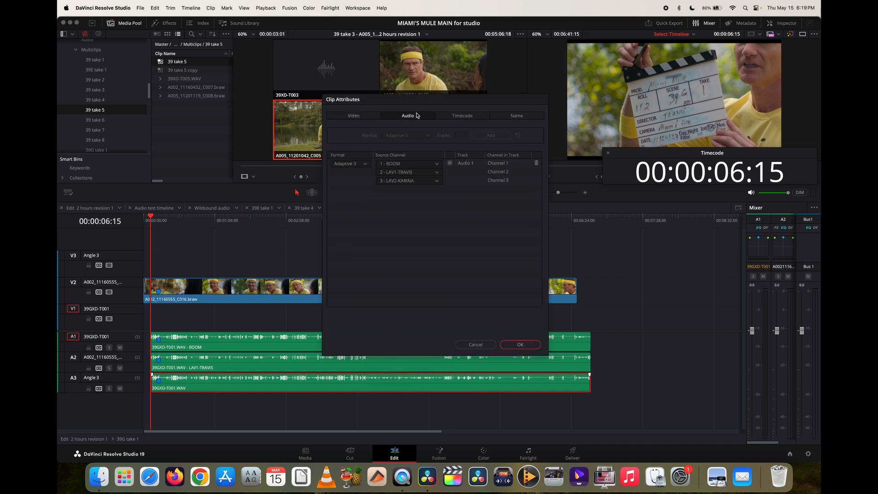
{"action": "left_click", "coordinate": [357, 163]}
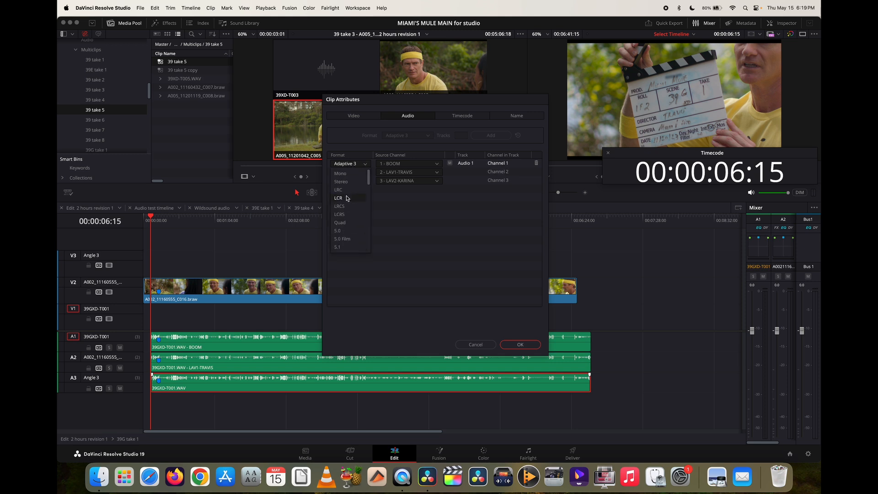
{"action": "left_click", "coordinate": [342, 174]}
{"action": "left_click", "coordinate": [411, 164]}
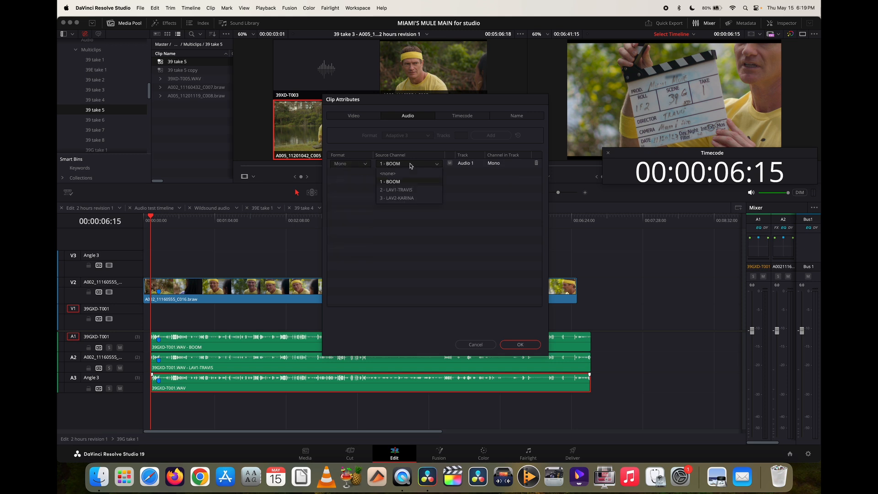
{"action": "left_click", "coordinate": [410, 199]}
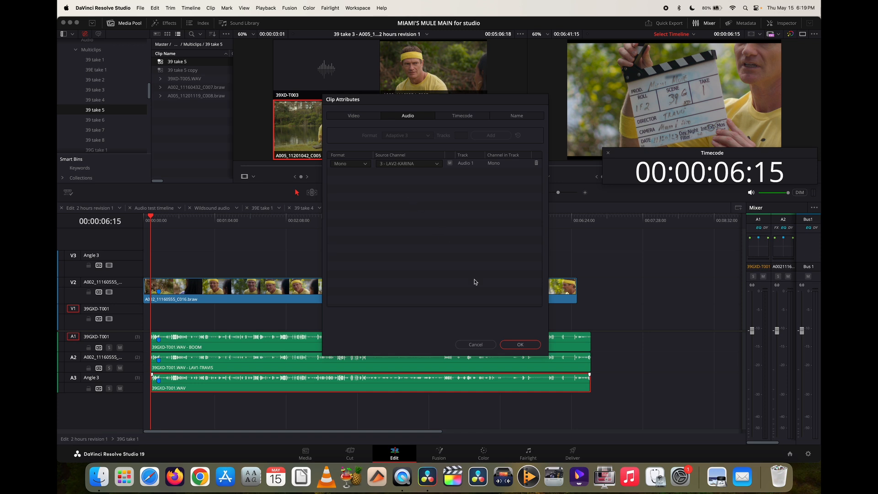
{"action": "left_click", "coordinate": [519, 346]}
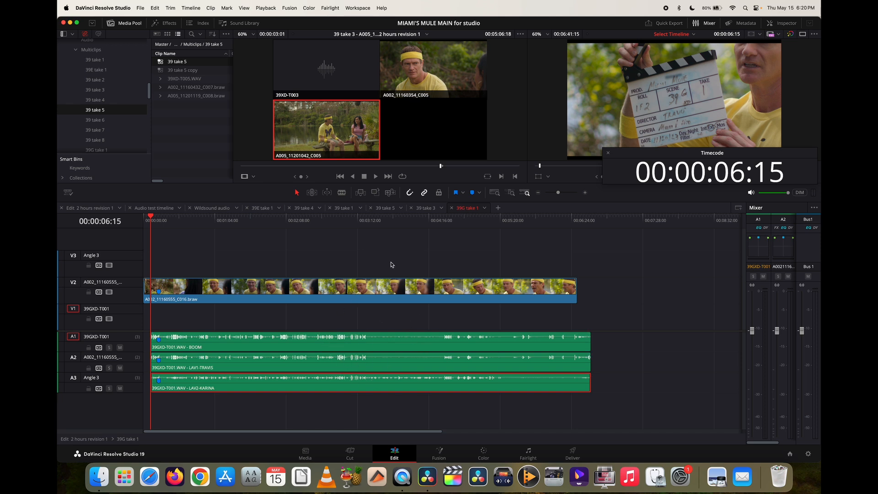
In the Edit 2 hours revision 1 timeline, place the playhead at the 39G take 1 clip's start, 00:54:23:06, and show its source multicam.
{"action": "left_click", "coordinate": [93, 208]}
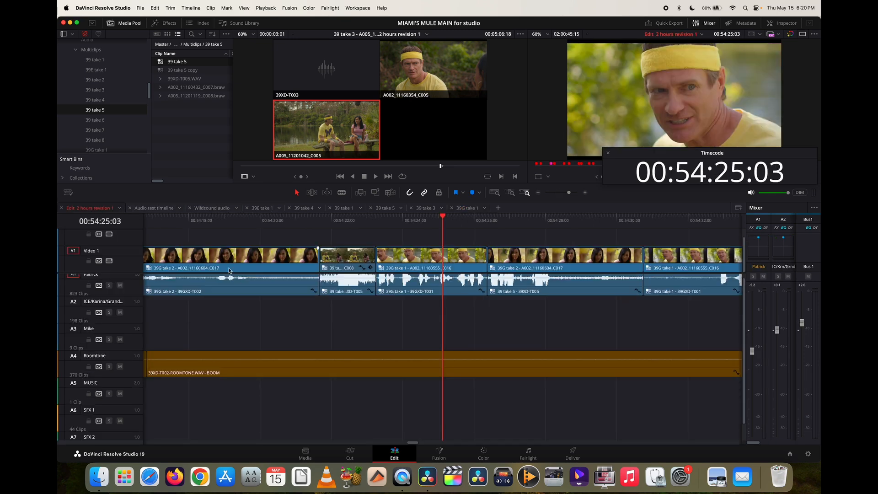
{"action": "left_click", "coordinate": [441, 218]}
{"action": "key", "text": "Up"}
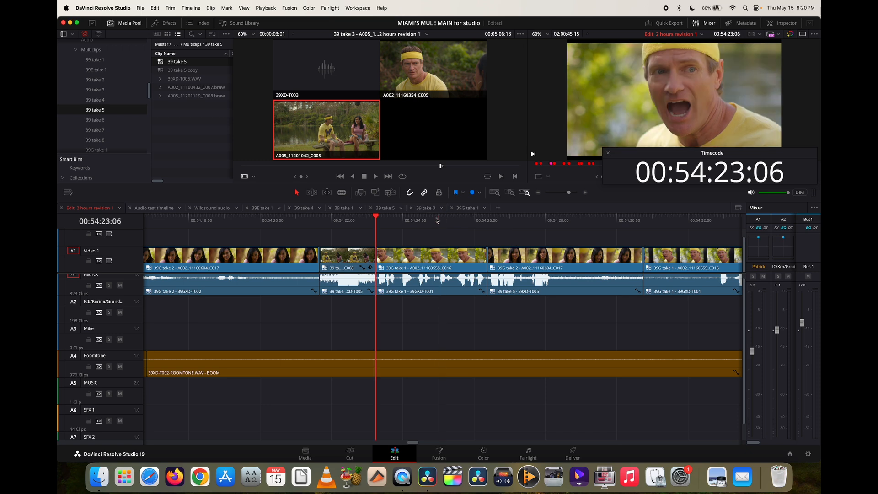
{"action": "scroll", "coordinate": [401, 314], "scroll_direction": "up", "scroll_amount": 1}
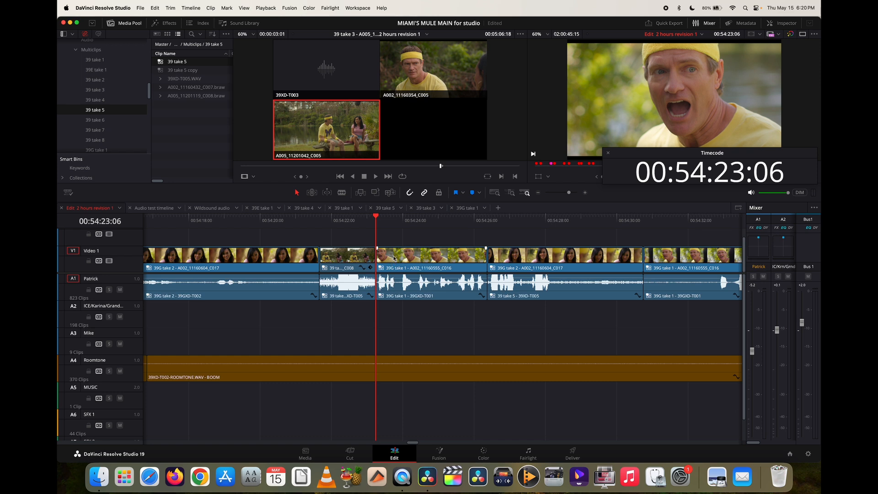
{"action": "key", "text": "q"}
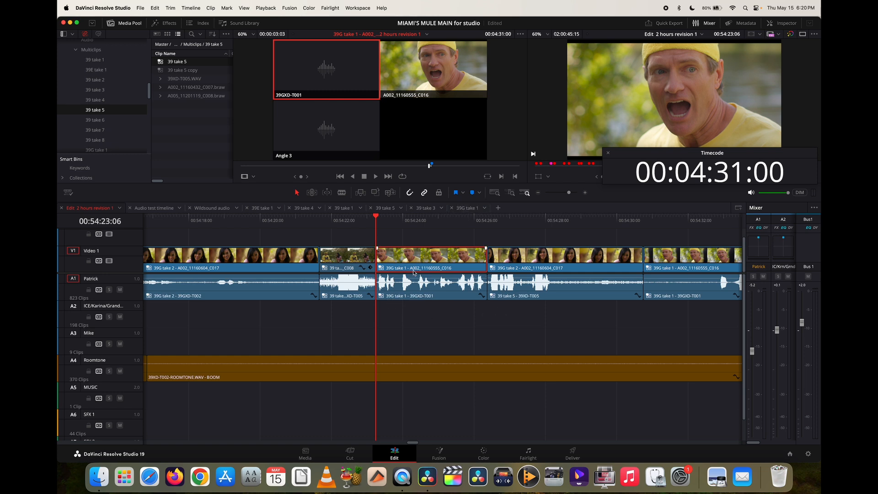
In the 39G take 1 timeline, play the dialogue around the matching source moment and place the playhead at 00:04:32:00.
{"action": "left_click", "coordinate": [471, 211]}
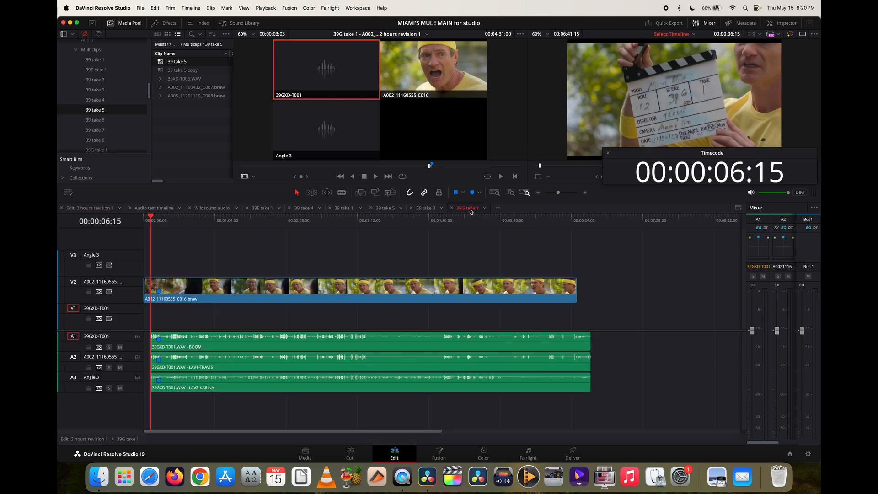
{"action": "left_click_drag", "start_coordinate": [380, 220], "coordinate": [443, 220]}
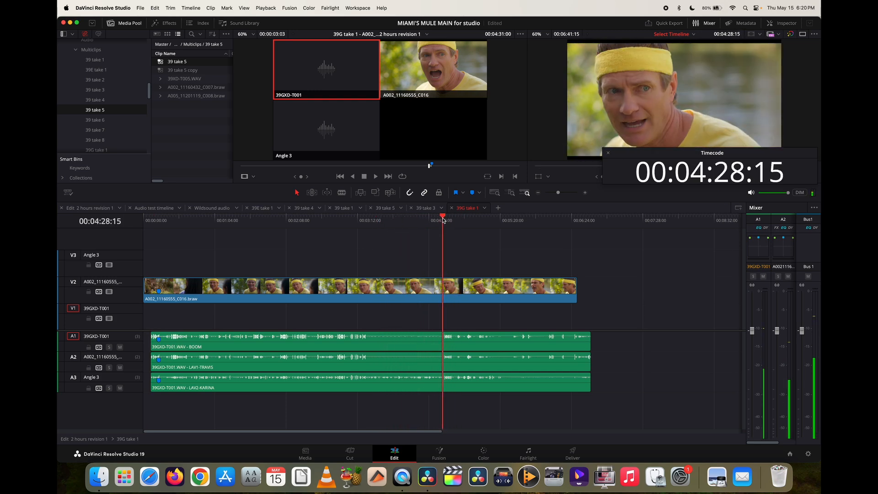
{"action": "key", "text": "space"}
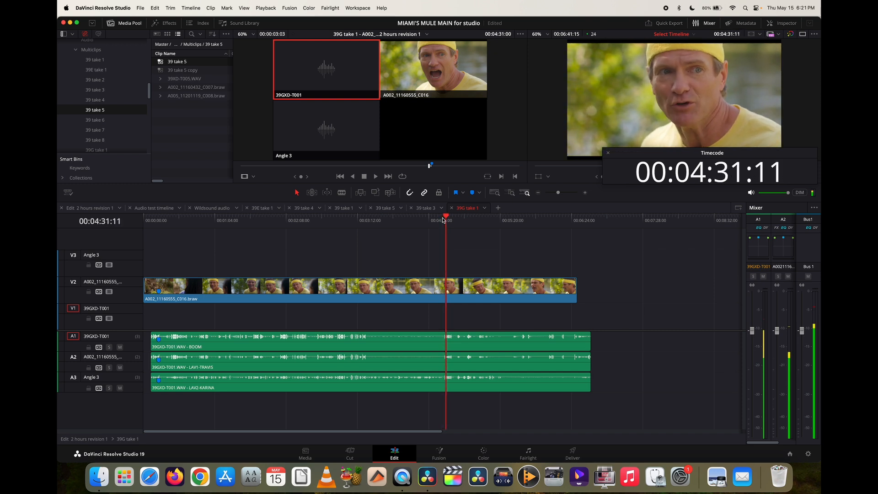
{"action": "key", "text": "space"}
{"action": "key", "text": "Left"}
{"action": "key", "text": "Left"}
{"action": "key", "text": "Left"}
{"action": "key", "text": "Left"}
{"action": "key", "text": "Left"}
{"action": "key", "text": "Left"}
{"action": "key", "text": "Left"}
{"action": "key", "text": "Left"}
{"action": "key", "text": "Left"}
{"action": "key", "text": "Left"}
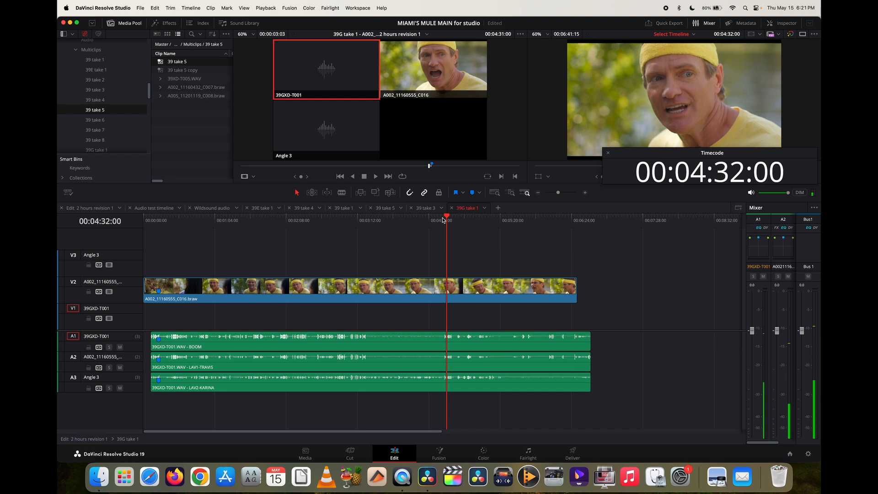
{"action": "key", "text": "super+equal"}
{"action": "key", "text": "super+equal"}
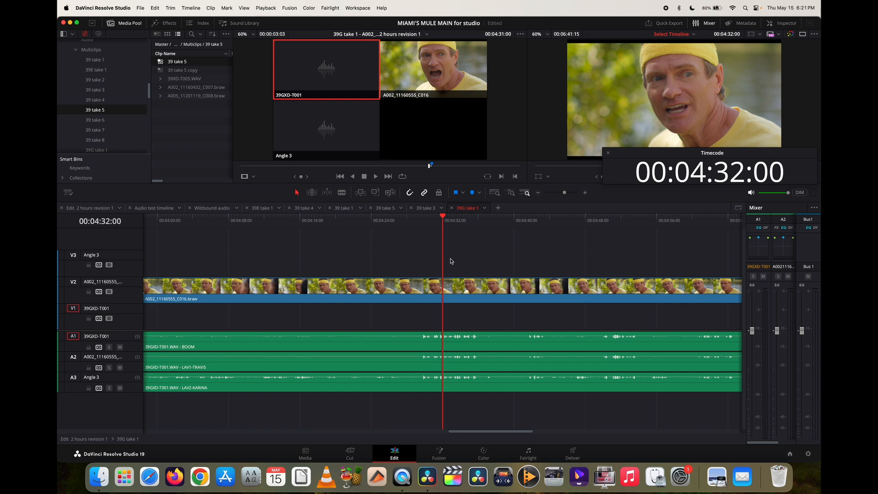
Cut the A2 LAV1 clip at 00:04:32:00 and at the end of the line, 00:04:36:17, and select the section between.
{"action": "key", "text": "b"}
{"action": "left_click", "coordinate": [443, 361]}
{"action": "key", "text": "space"}
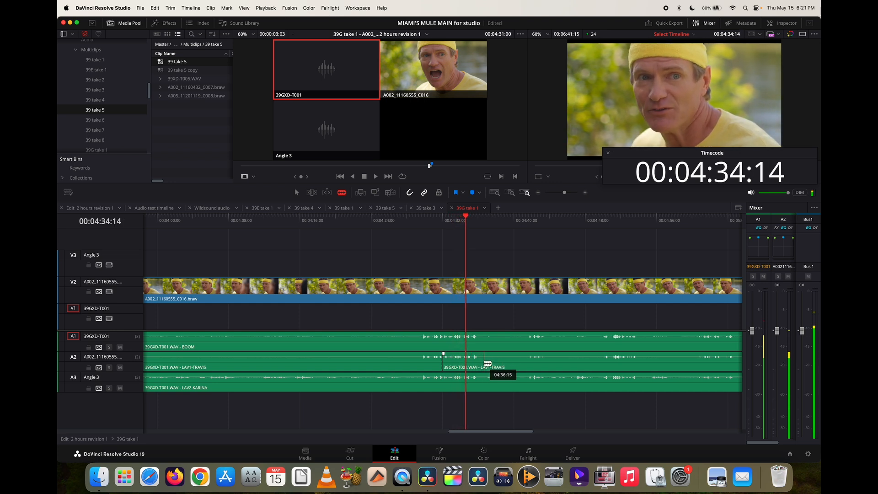
{"action": "key", "text": "space"}
{"action": "left_click", "coordinate": [484, 364]}
{"action": "key", "text": "a"}
{"action": "left_click", "coordinate": [474, 367]}
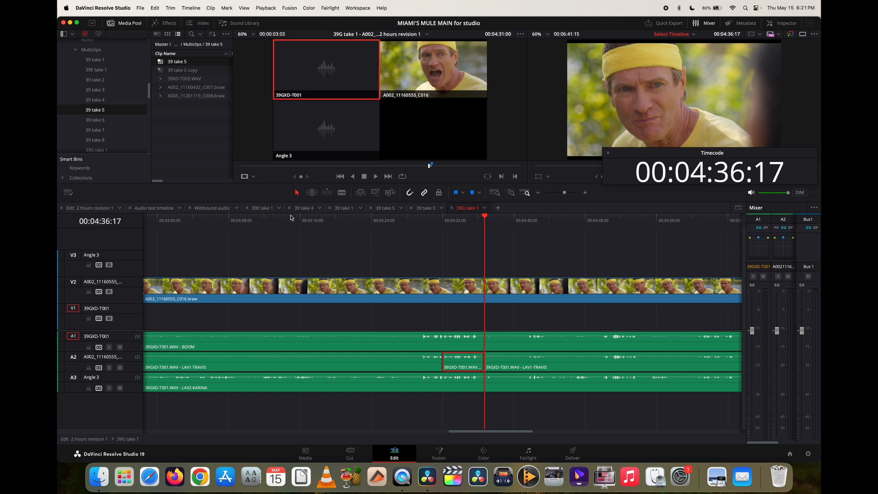
Paste the LAV1 section onto A2 of the Edit 2 hours revision 1 timeline at 00:54:23:06 and play it against the boom audio.
{"action": "left_click", "coordinate": [98, 211]}
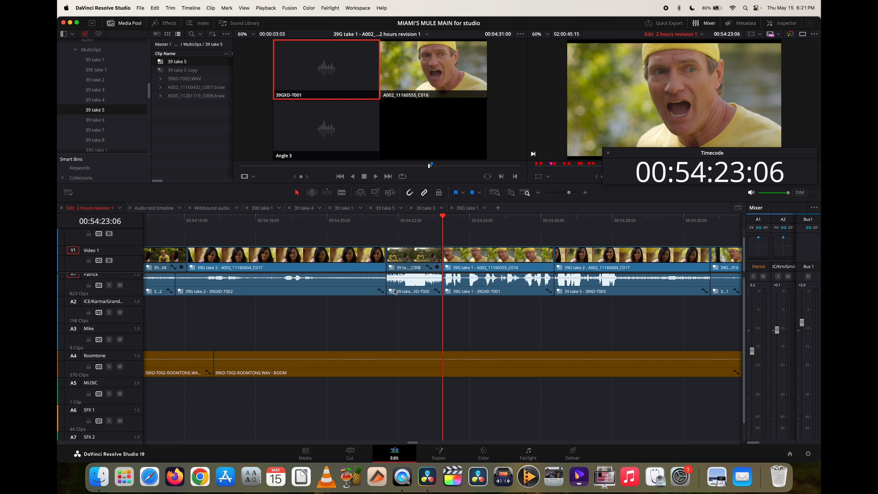
{"action": "scroll", "coordinate": [526, 334], "scroll_direction": "up", "scroll_amount": 1}
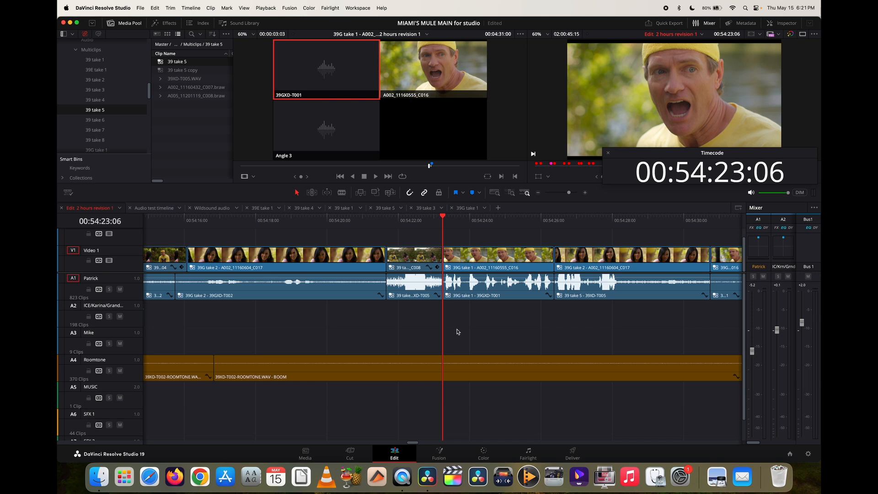
{"action": "key", "text": "F12"}
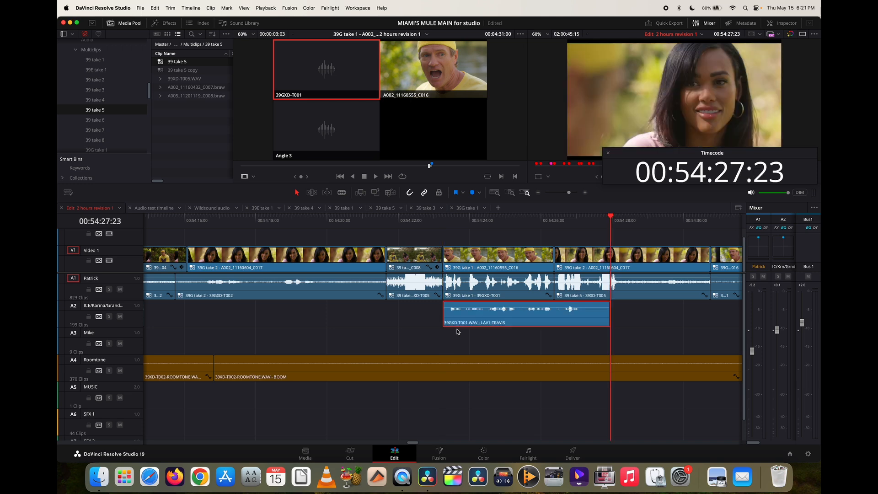
{"action": "left_click", "coordinate": [449, 223]}
{"action": "key", "text": "space"}
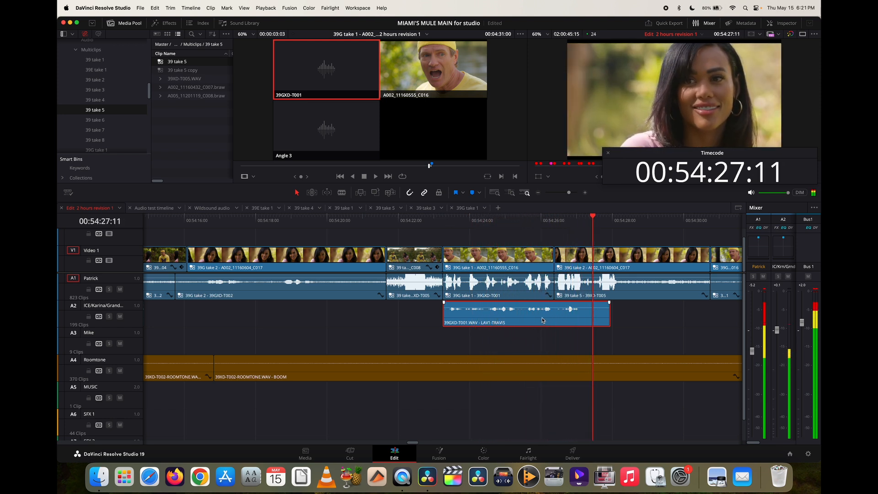
{"action": "key", "text": "space"}
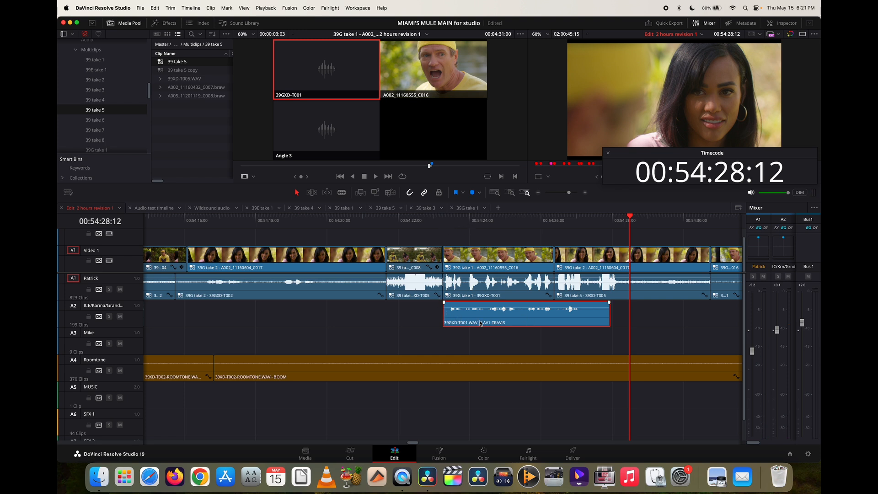
Compare the pasted LAV1 section's waveform with the A1 audio above it and delete the section from A2.
{"action": "key", "text": "super+equal"}
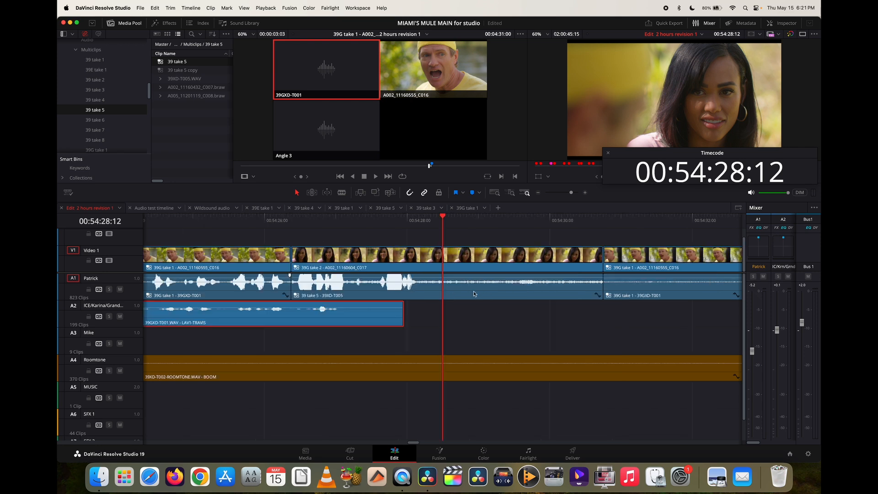
{"action": "scroll", "coordinate": [427, 316], "scroll_direction": "left", "scroll_amount": 4}
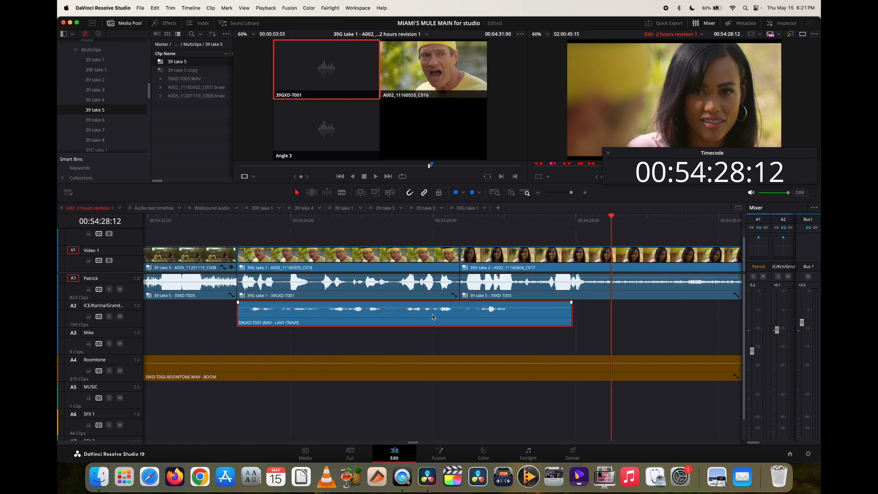
{"action": "scroll", "coordinate": [432, 314], "scroll_direction": "left", "scroll_amount": 3}
{"action": "scroll", "coordinate": [426, 316], "scroll_direction": "left", "scroll_amount": 2}
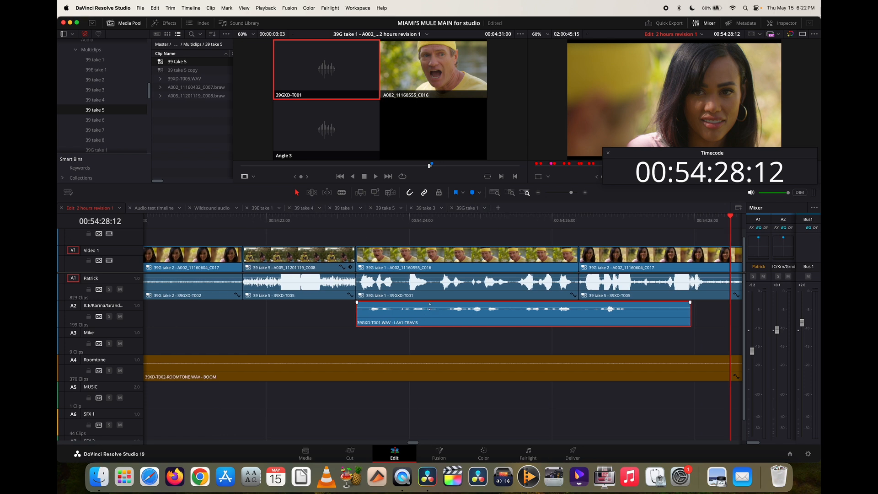
{"action": "scroll", "coordinate": [119, 118], "scroll_direction": "down", "scroll_amount": 3}
{"action": "scroll", "coordinate": [119, 118], "scroll_direction": "up", "scroll_amount": 3}
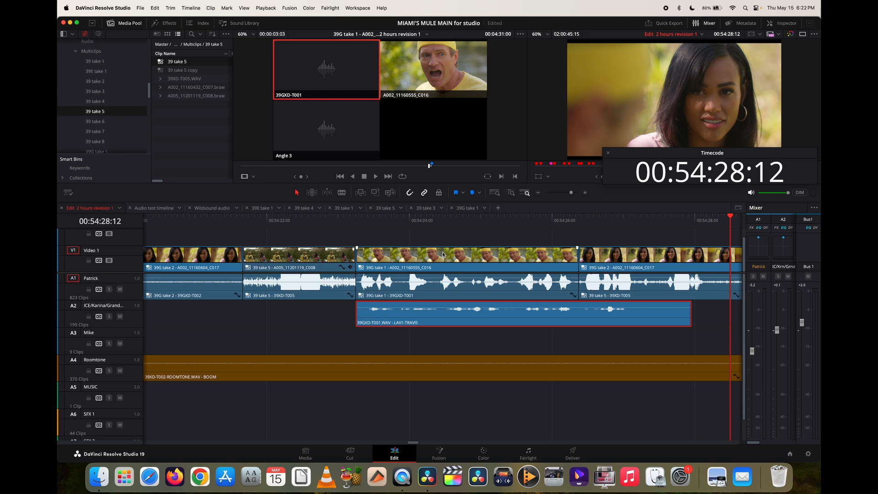
{"action": "mouse_move", "coordinate": [454, 324]}
{"action": "left_mouse_down"}
{"action": "mouse_move", "coordinate": [442, 325]}
{"action": "mouse_move", "coordinate": [466, 326]}
{"action": "mouse_move", "coordinate": [413, 324]}
{"action": "mouse_move", "coordinate": [453, 322]}
{"action": "left_mouse_up"}
{"action": "key", "text": "BackSpace"}
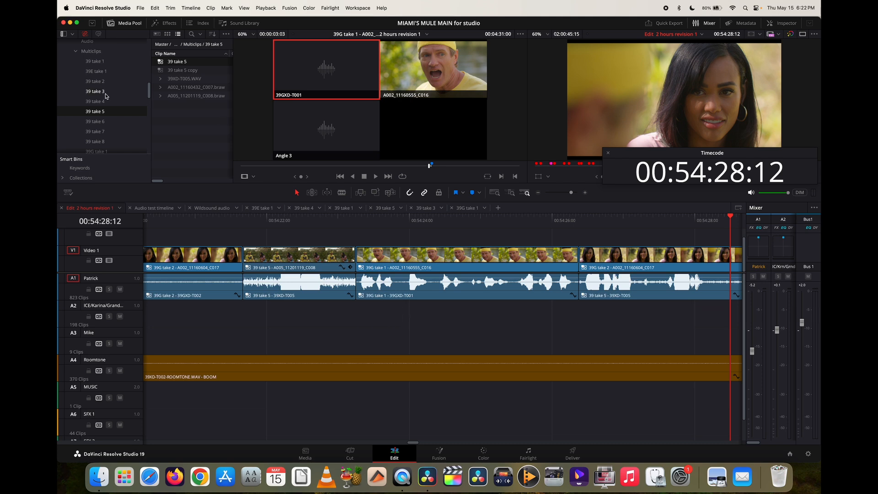
Find the start of the 39G take 1 clip at 00:54:23:06 again and show its matching source multicam frame.
{"action": "scroll", "coordinate": [102, 113], "scroll_direction": "down", "scroll_amount": 4}
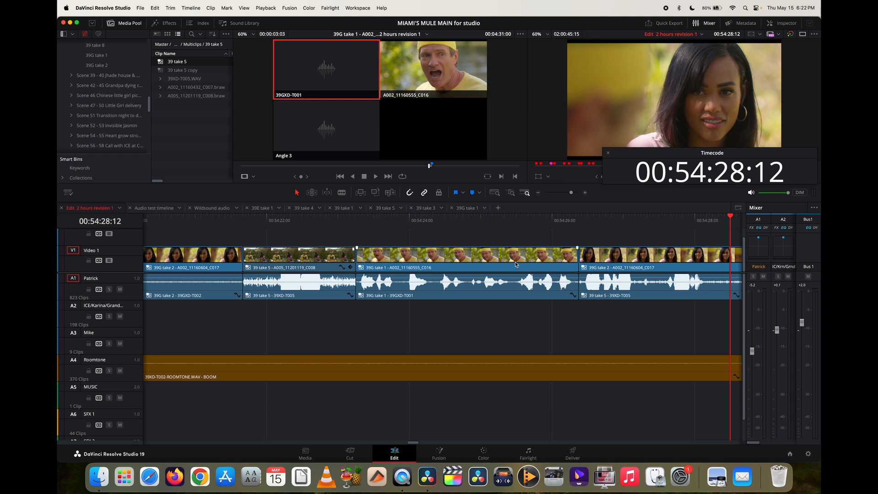
{"action": "left_click", "coordinate": [377, 257]}
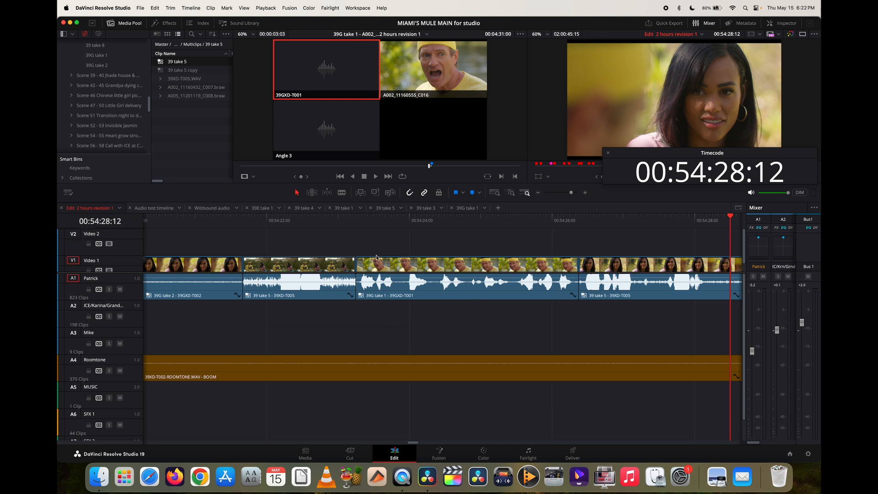
{"action": "double_click", "coordinate": [375, 261]}
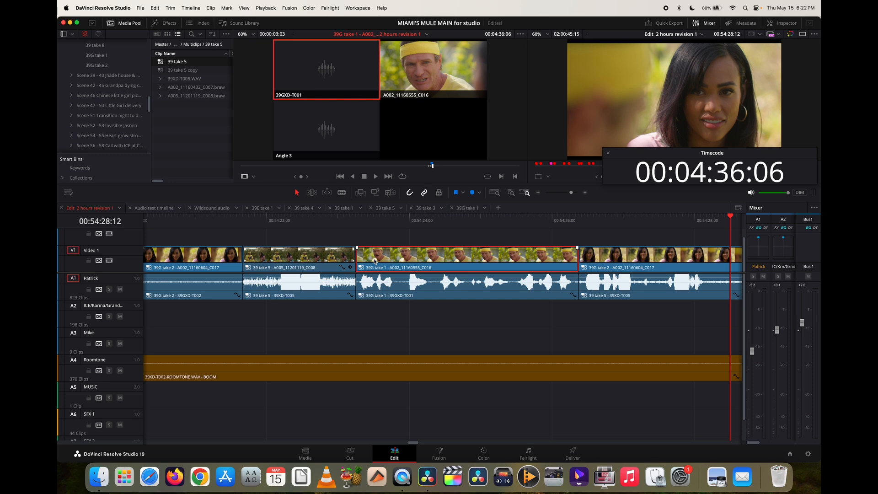
{"action": "key", "text": "Up"}
{"action": "key", "text": "Up"}
{"action": "key", "text": "Up"}
{"action": "key", "text": "Up"}
{"action": "key", "text": "Up"}
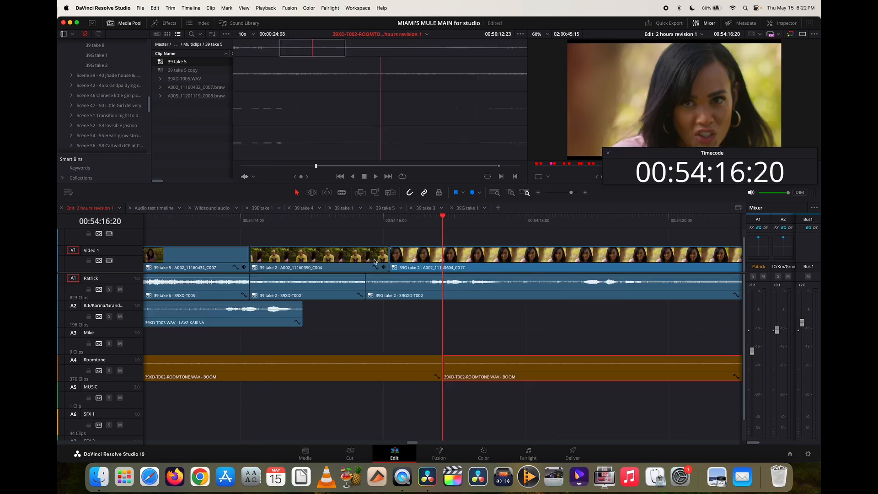
{"action": "key", "text": "Down"}
{"action": "key", "text": "Down"}
{"action": "key", "text": "Down"}
{"action": "key", "text": "Up"}
{"action": "key", "text": "space"}
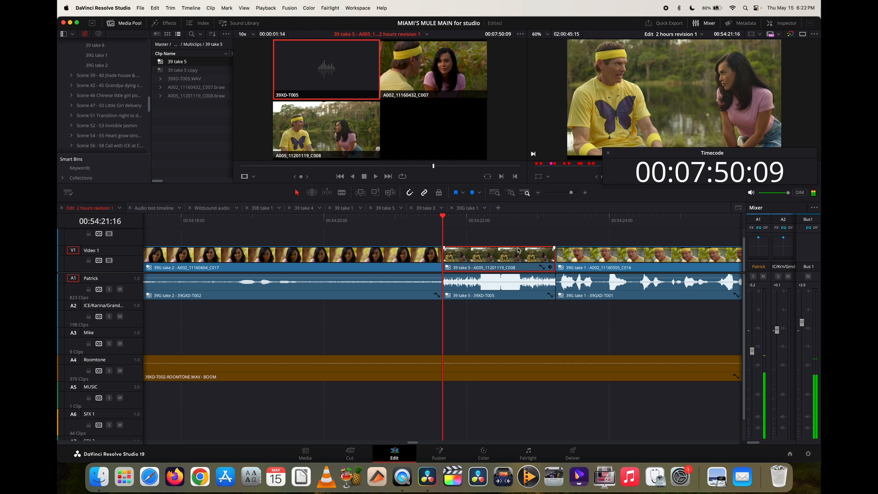
{"action": "key", "text": "Down"}
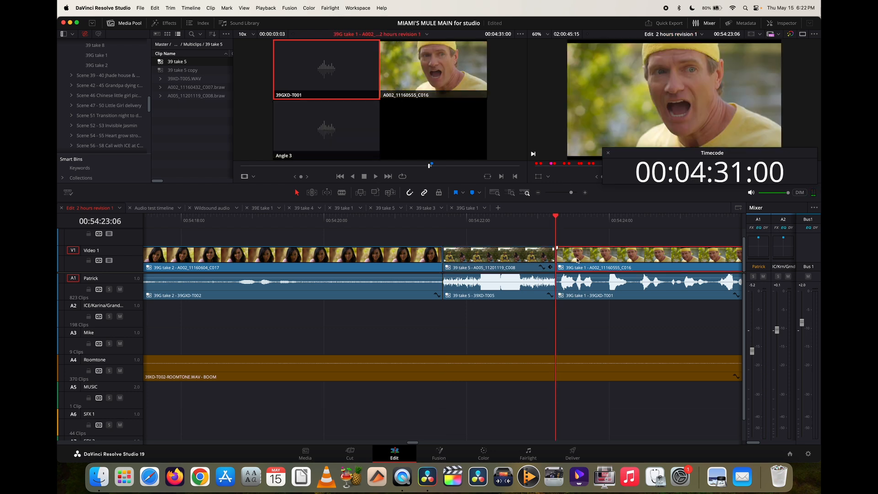
Return to the 39G take 1 source timeline and play the audio leading up to the A2 cut at 00:04:32:00.
{"action": "left_click", "coordinate": [467, 209]}
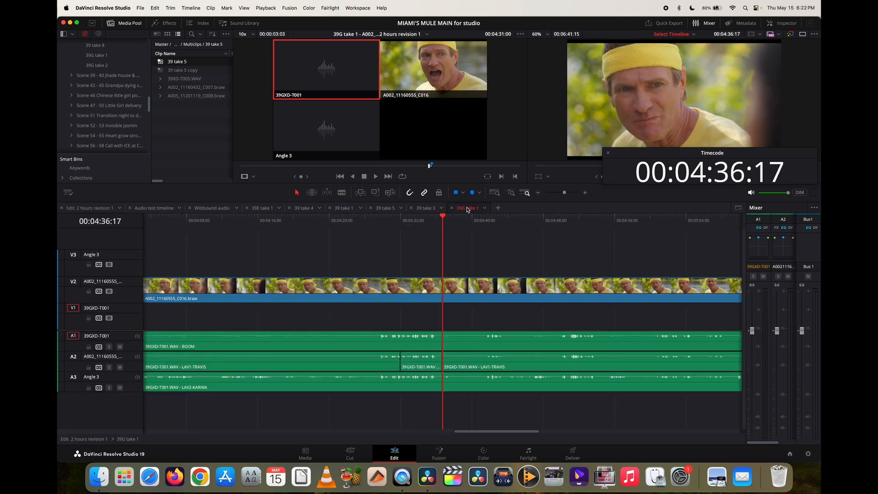
{"action": "left_click_drag", "start_coordinate": [443, 222], "coordinate": [390, 223]}
{"action": "key", "text": "space"}
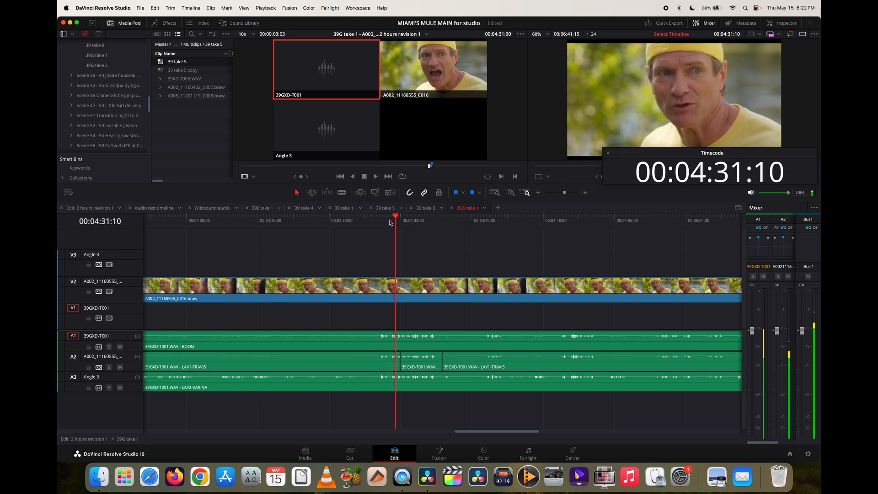
{"action": "key", "text": "space"}
{"action": "key", "text": "space"}
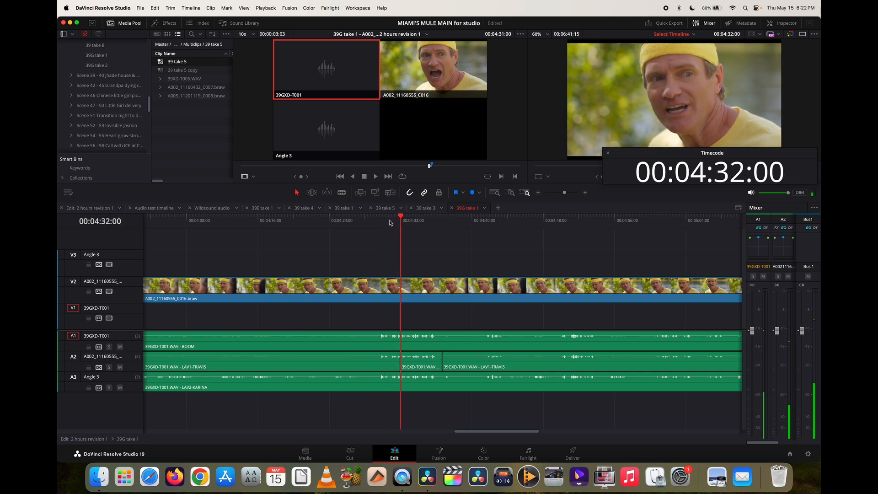
{"action": "key", "text": "Up"}
{"action": "key", "text": "Down"}
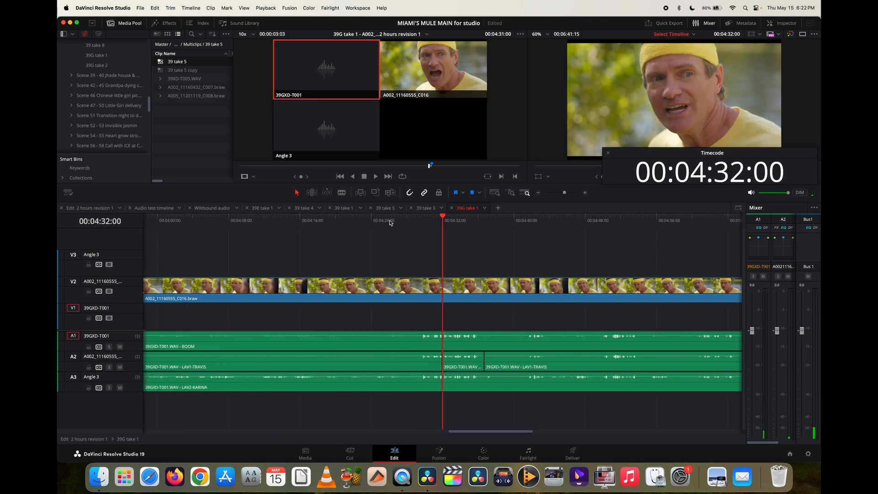
{"action": "key", "text": "super+equal"}
{"action": "key", "text": "super+equal"}
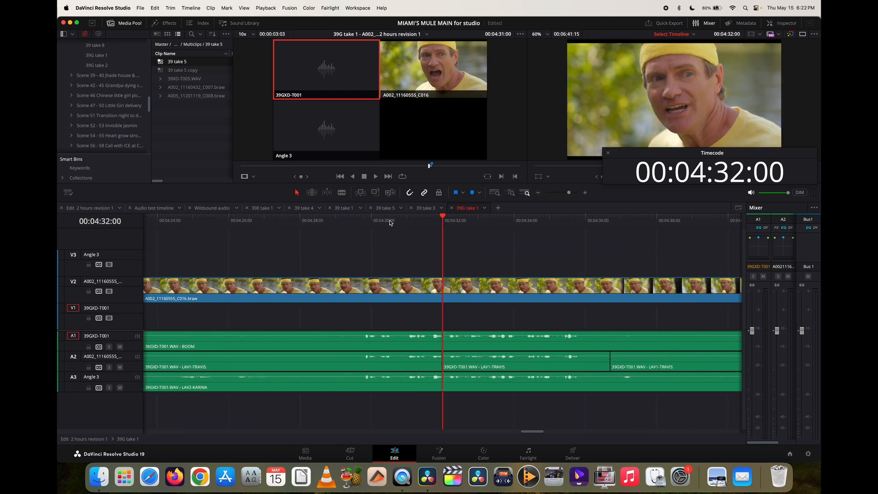
Place the playhead of the 39G take 1 timeline on the matching source frame, 00:04:31:00.
{"action": "left_click_drag", "start_coordinate": [444, 220], "coordinate": [402, 219]}
{"action": "key", "text": "Right"}
{"action": "key", "text": "Right"}
{"action": "key", "text": "Right"}
{"action": "key", "text": "Right"}
{"action": "key", "text": "Right"}
{"action": "key", "text": "Right"}
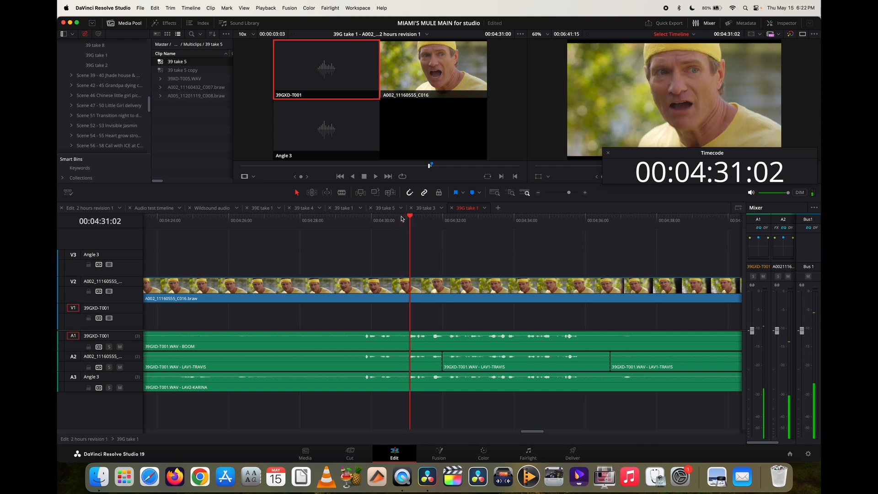
{"action": "key", "text": "Left"}
{"action": "key", "text": "Left"}
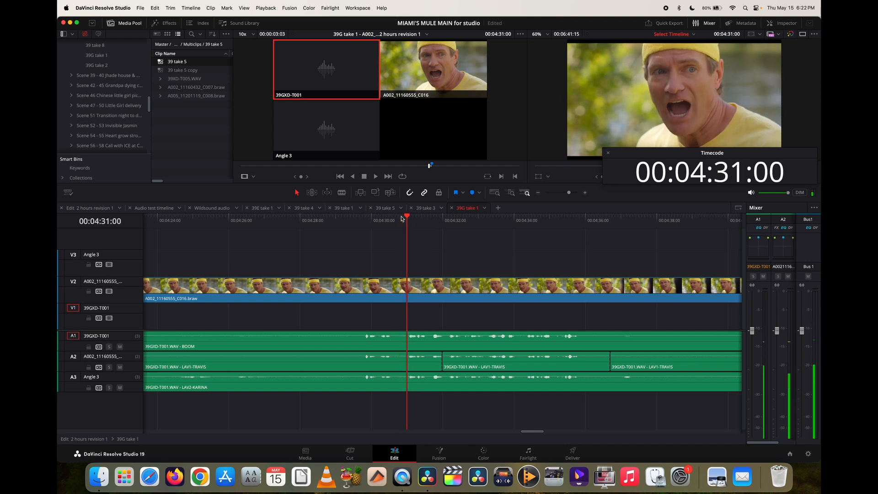
Remove the two wrongly placed cuts from the A2 LAV1 clip so it is one continuous clip again.
{"action": "left_click", "coordinate": [443, 361]}
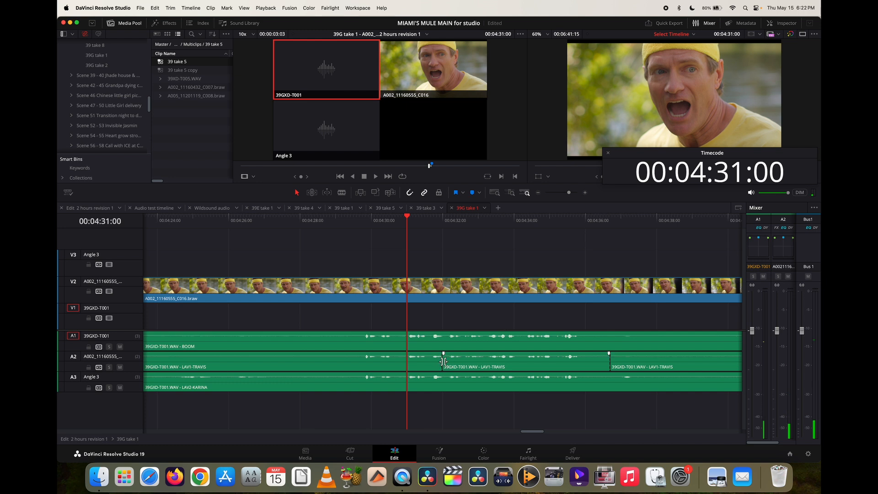
{"action": "key", "text": "BackSpace"}
{"action": "key", "text": "super+z"}
{"action": "left_click", "coordinate": [442, 362]}
{"action": "key", "text": "BackSpace"}
{"action": "left_click", "coordinate": [610, 361]}
{"action": "key", "text": "BackSpace"}
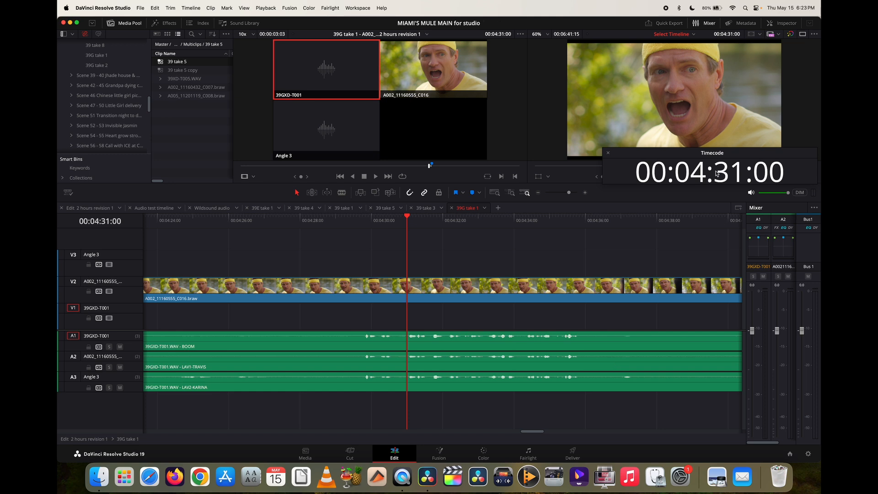
Recheck the source frame of the 39G take 1 clip at 00:54:23:06 and play its source timeline from 00:04:31:00.
{"action": "left_click", "coordinate": [96, 208]}
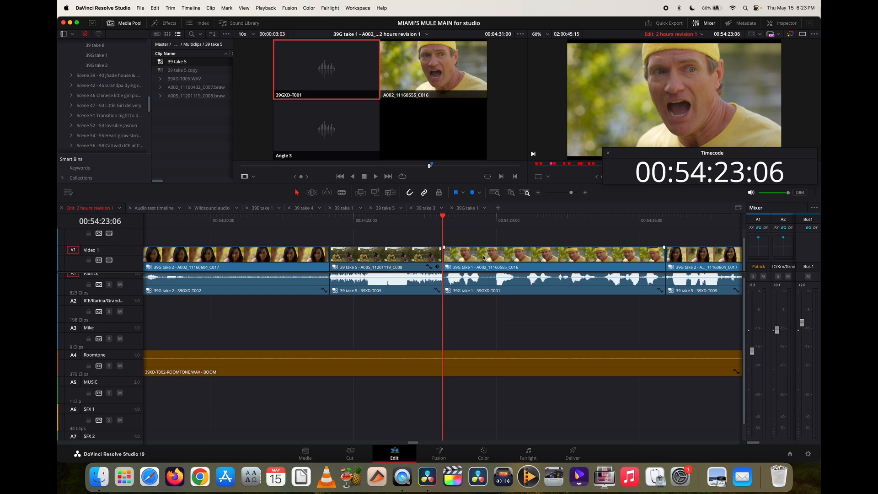
{"action": "left_click", "coordinate": [456, 260]}
{"action": "key", "text": "q"}
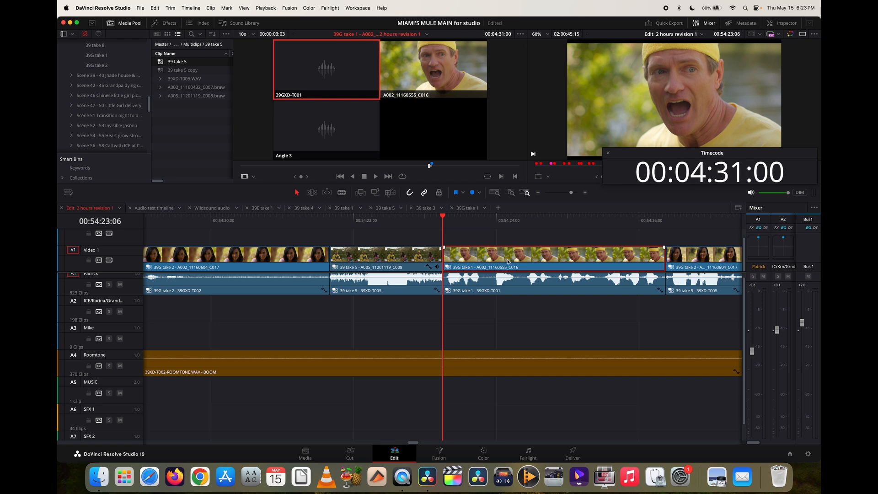
{"action": "left_click", "coordinate": [467, 208]}
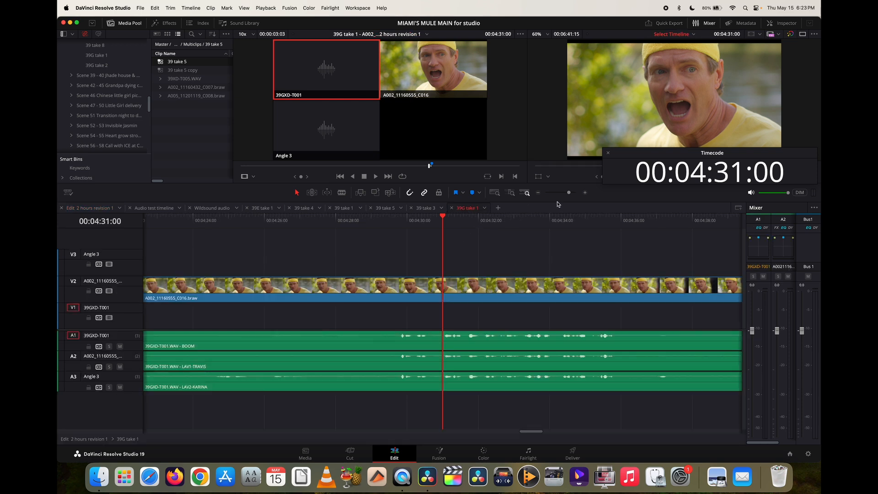
{"action": "key", "text": "space"}
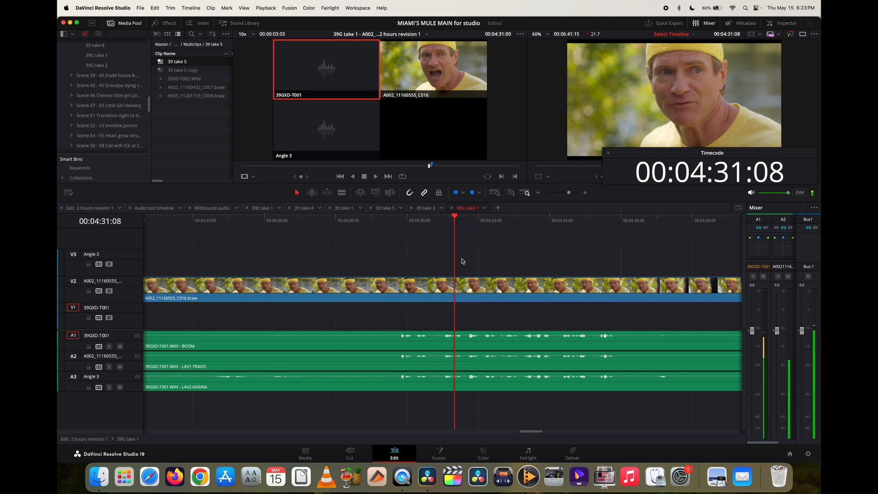
{"action": "key", "text": "space"}
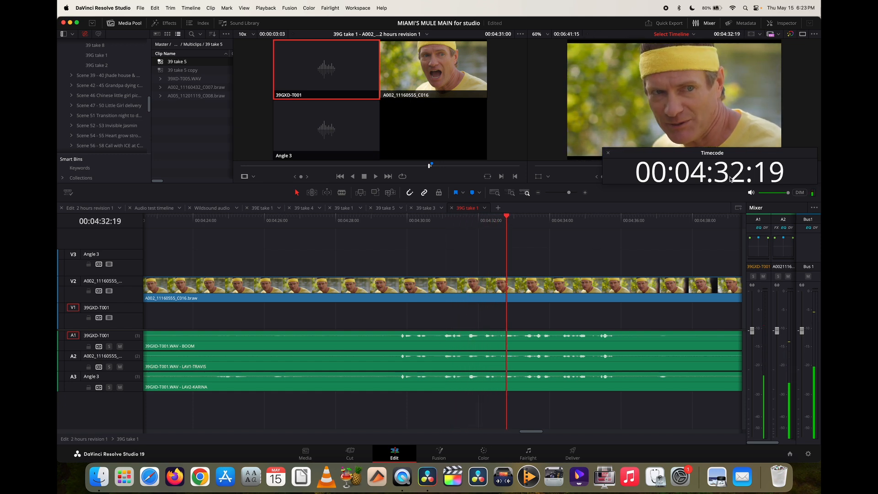
Cut the A2 LAV1 clip at 00:04:31:00 and 00:04:34:02 and select the section between the cuts.
{"action": "left_click_drag", "start_coordinate": [507, 218], "coordinate": [443, 218]}
{"action": "key", "text": "b"}
{"action": "left_click", "coordinate": [447, 362]}
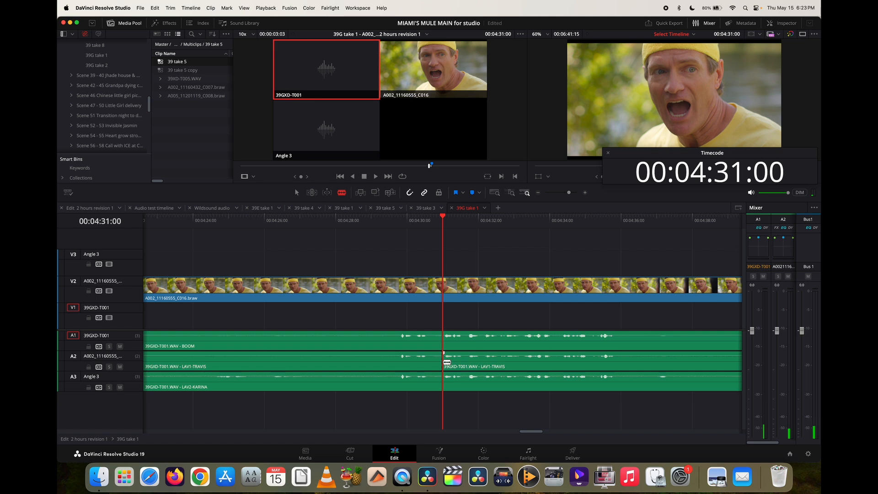
{"action": "key", "text": "space"}
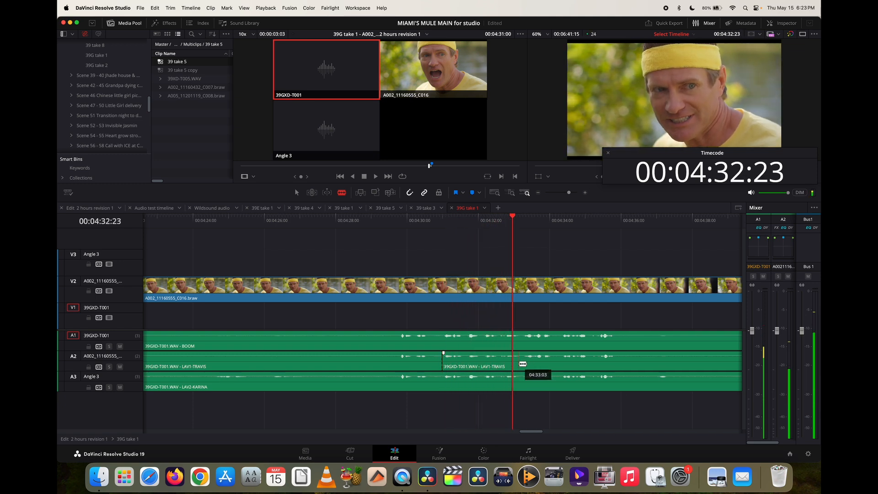
{"action": "key", "text": "space"}
{"action": "left_click", "coordinate": [554, 359]}
{"action": "key", "text": "a"}
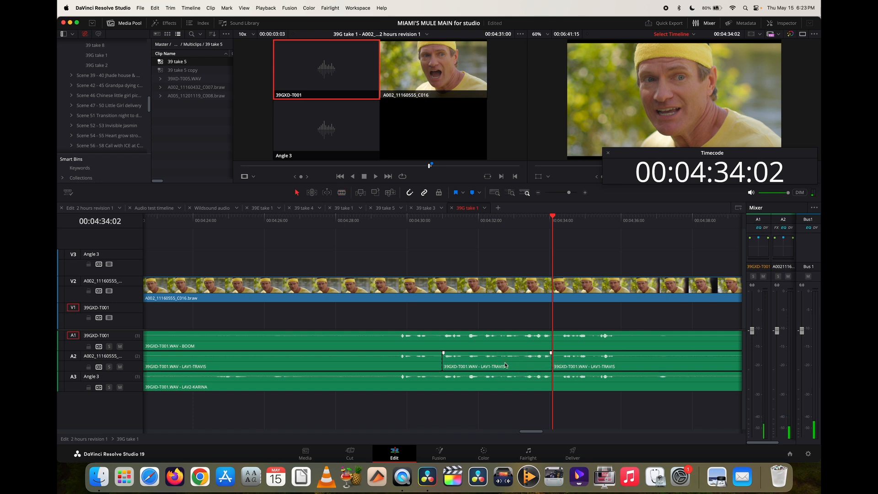
{"action": "left_click", "coordinate": [505, 364]}
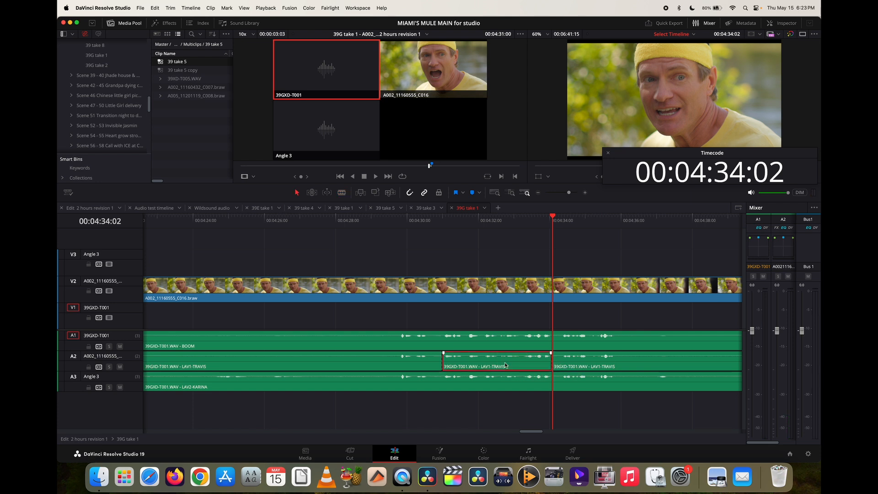
Paste the LAV1 section onto A2 of the Edit 2 hours revision 1 timeline at 00:54:23:06 and play it with the boom audio.
{"action": "left_click", "coordinate": [103, 208]}
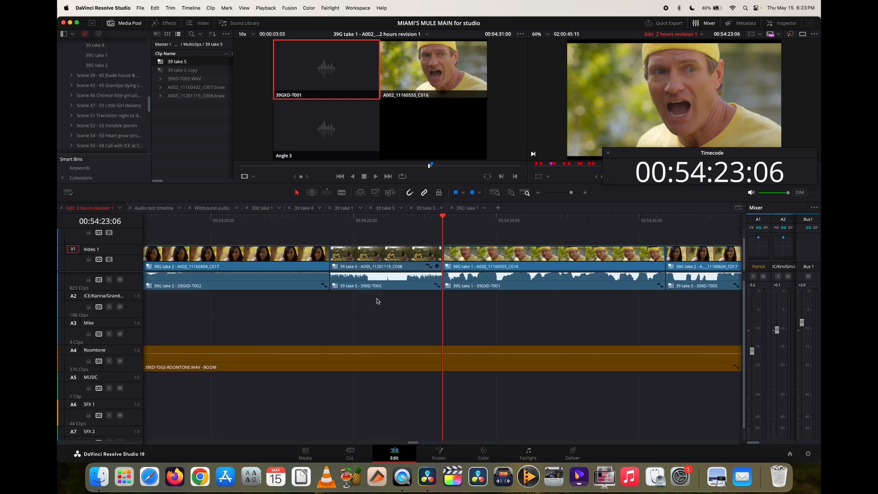
{"action": "key", "text": "ctrl+v"}
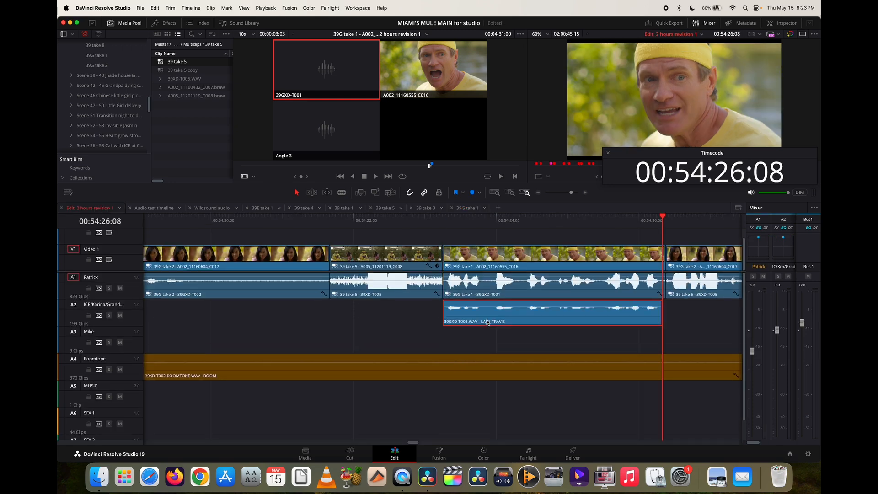
{"action": "left_click", "coordinate": [454, 218]}
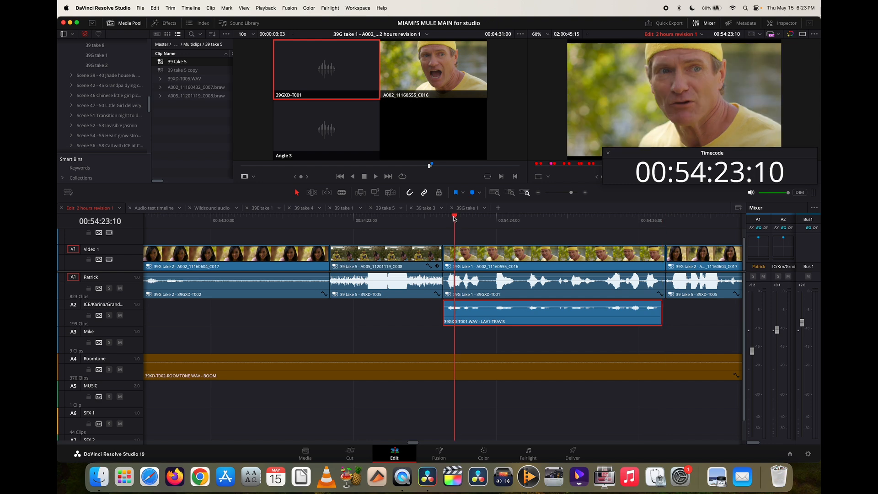
{"action": "key", "text": "Left"}
{"action": "key", "text": "Left"}
{"action": "key", "text": "Left"}
{"action": "key", "text": "Left"}
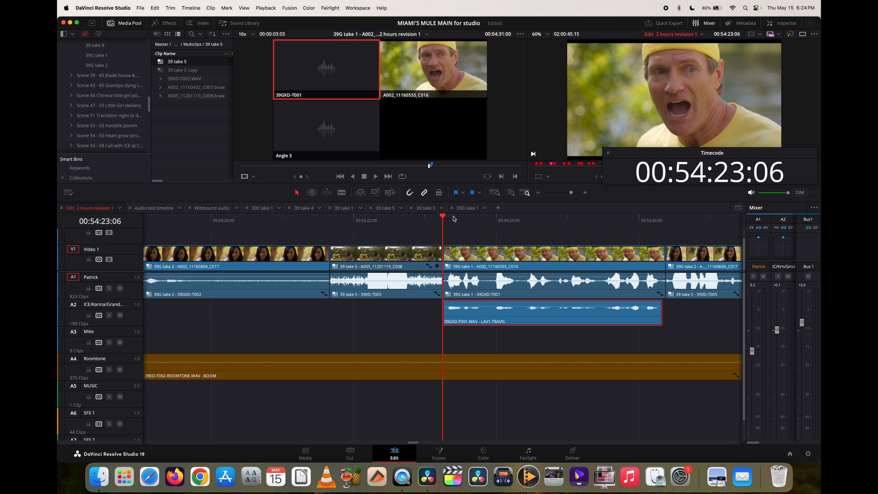
{"action": "key", "text": "space"}
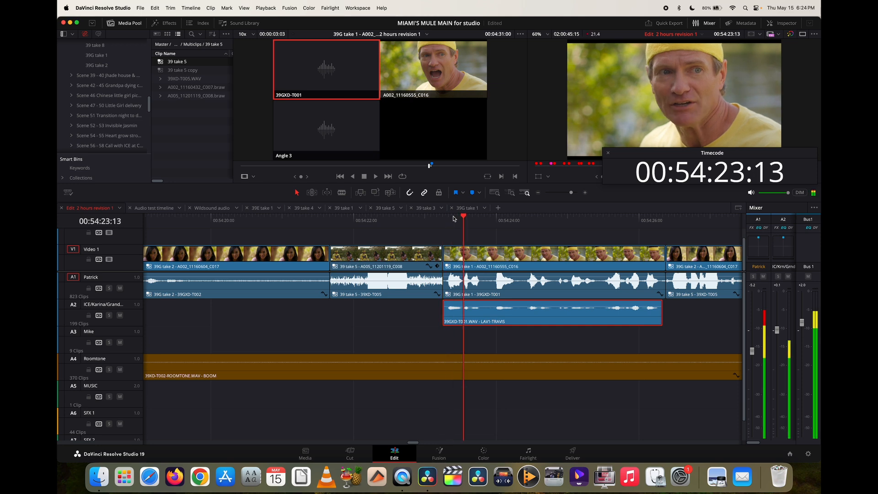
{"action": "key", "text": "space"}
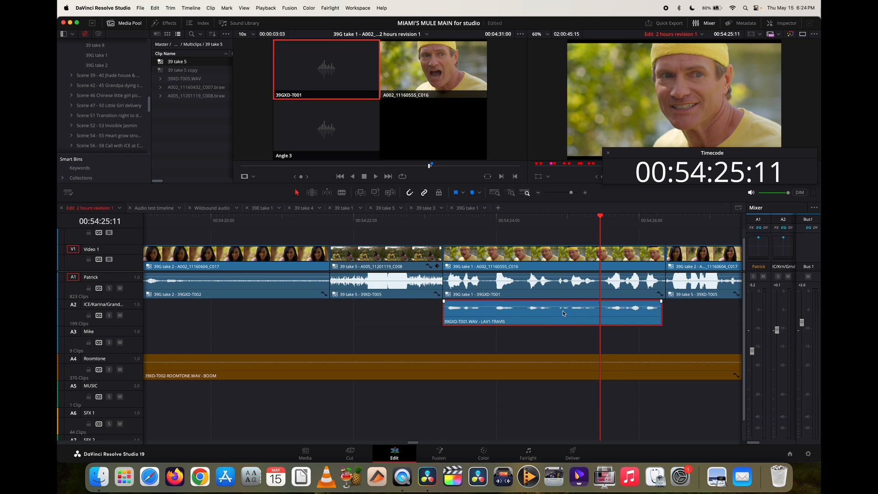
Disable the A1 boom clip of 39G take 1 and play the LAV1 section alone from 00:54:23:06.
{"action": "left_click", "coordinate": [513, 290]}
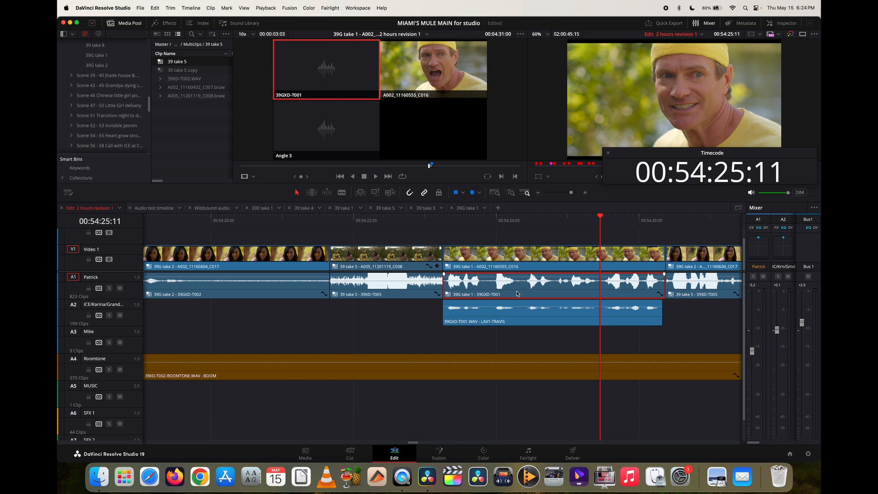
{"action": "key", "text": "d"}
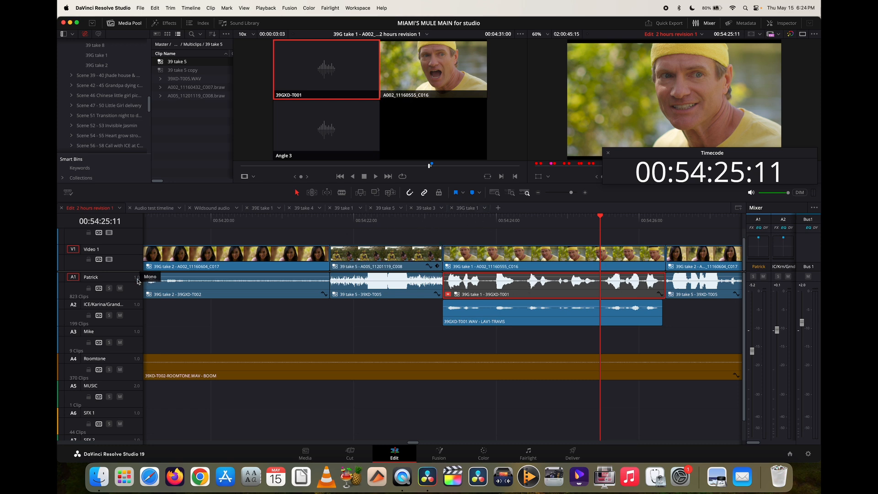
{"action": "left_click", "coordinate": [442, 222]}
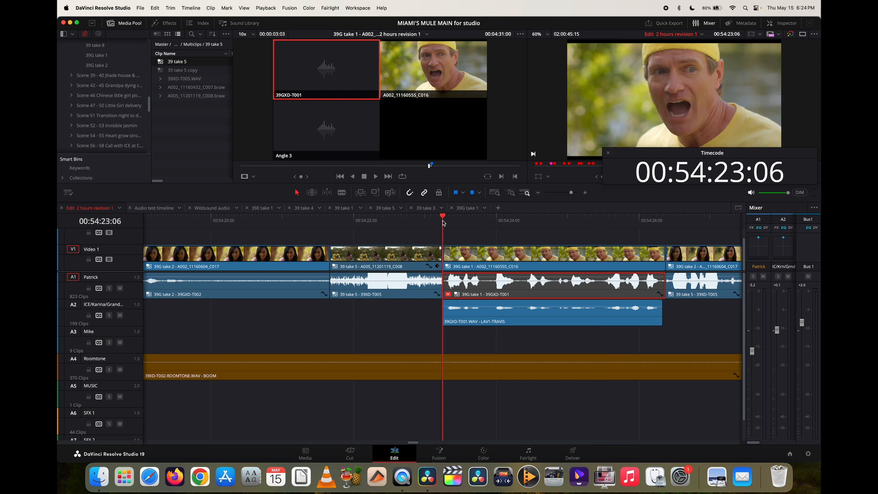
{"action": "key", "text": "space"}
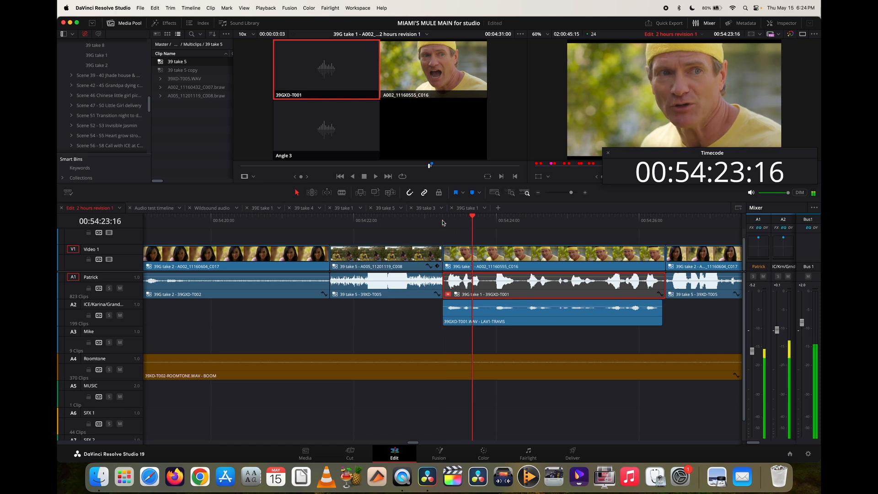
{"action": "key", "text": "space"}
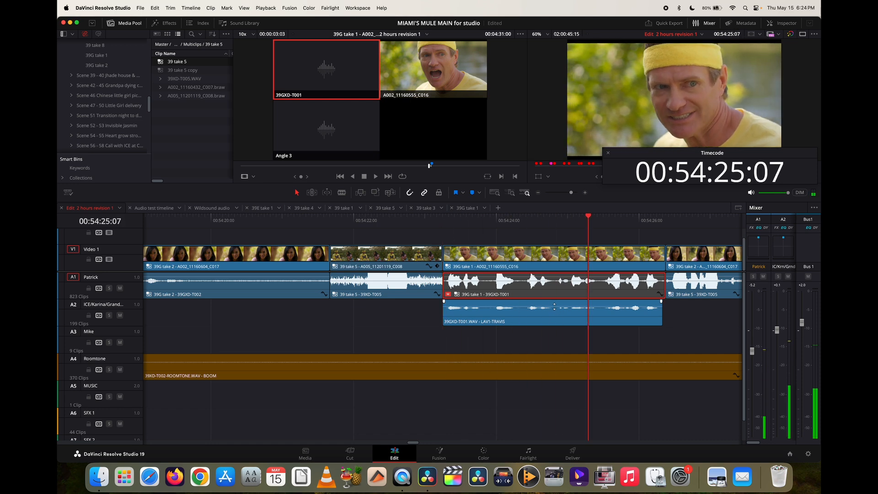
Raise the volume of the A2 LAV1 section to roughly match the boom waveform and play it again.
{"action": "left_click_drag", "start_coordinate": [555, 307], "coordinate": [555, 302]}
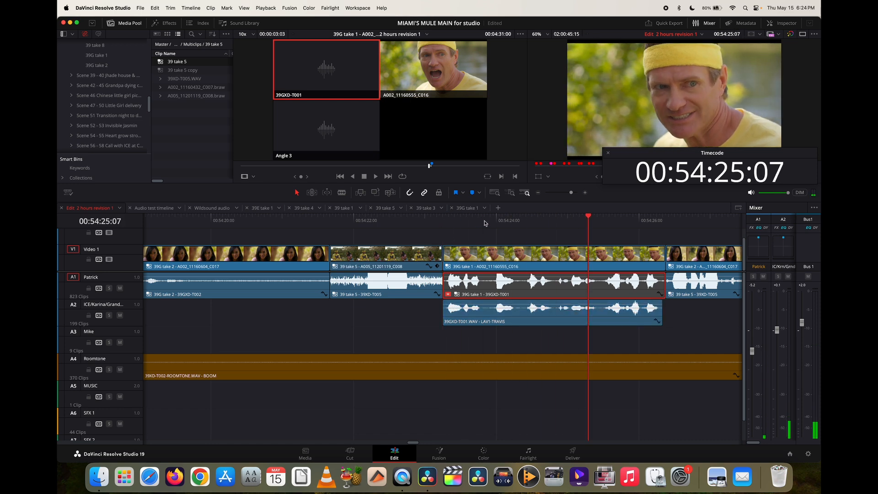
{"action": "left_click", "coordinate": [457, 221]}
{"action": "key", "text": "space"}
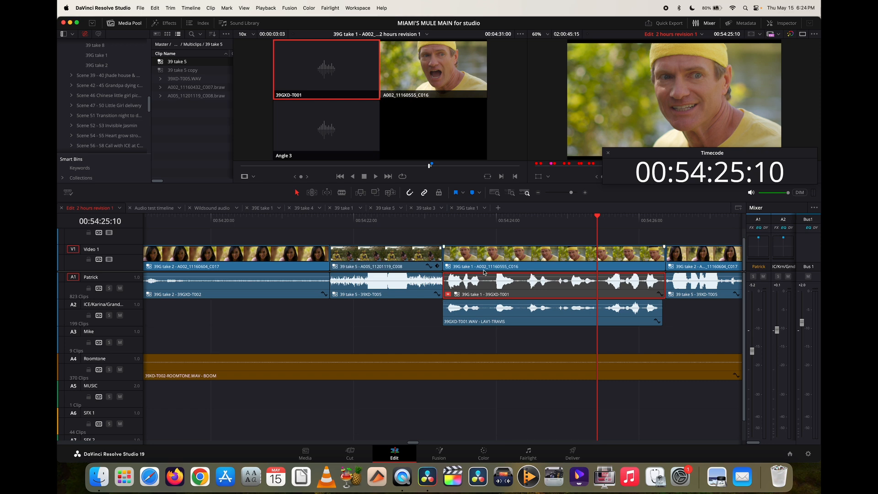
Disable the A2 LAV1 section, enable the A1 boom clip again and play the boom audio alone for comparison.
{"action": "left_click", "coordinate": [511, 316]}
{"action": "key", "text": "d"}
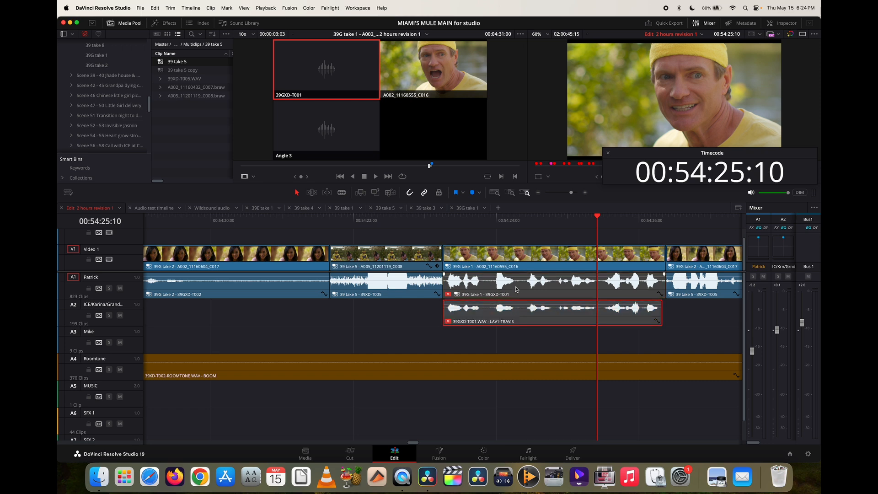
{"action": "left_click", "coordinate": [516, 289]}
{"action": "key", "text": "d"}
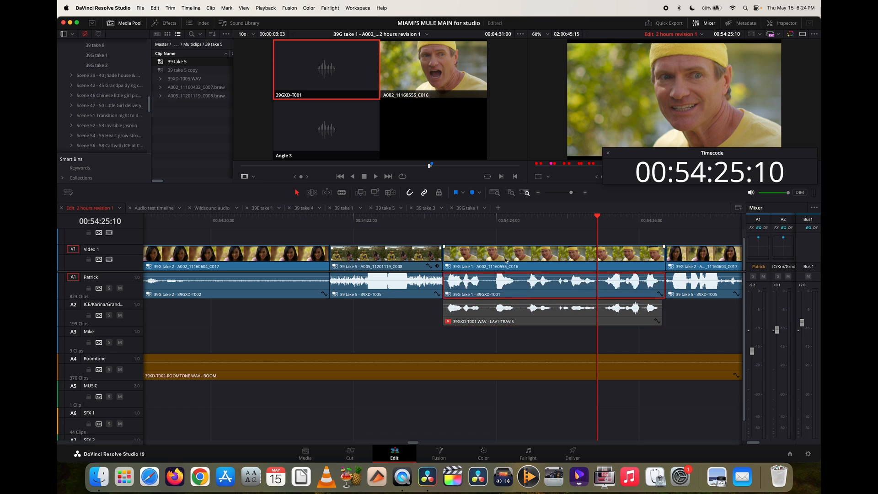
{"action": "left_click", "coordinate": [450, 222]}
{"action": "key", "text": "space"}
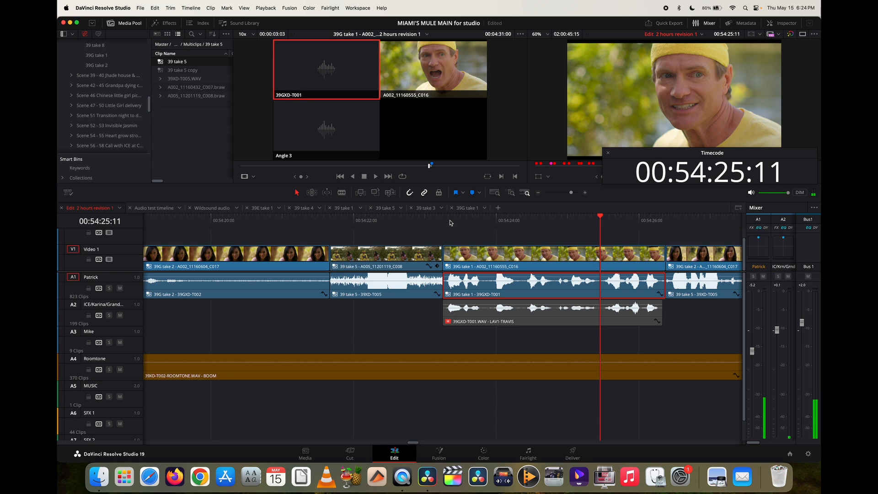
Lower the volume of the A1 boom clip of 39G take 1 and play it again near its start.
{"action": "left_click_drag", "start_coordinate": [518, 276], "coordinate": [518, 278]}
{"action": "left_click", "coordinate": [450, 218]}
{"action": "key", "text": "space"}
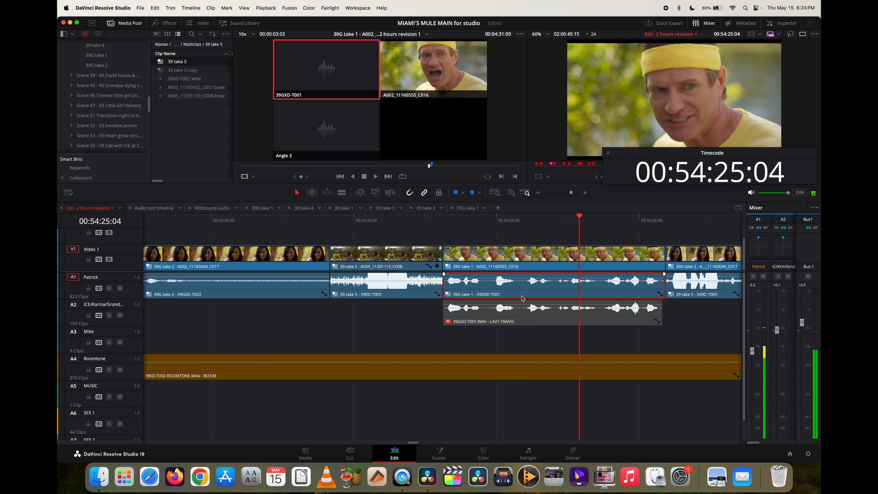
Disable the A1 boom clip of 39G take 1, enable the A2 LAV1 section and play it alone from its start.
{"action": "key", "text": "space"}
{"action": "key", "text": "d"}
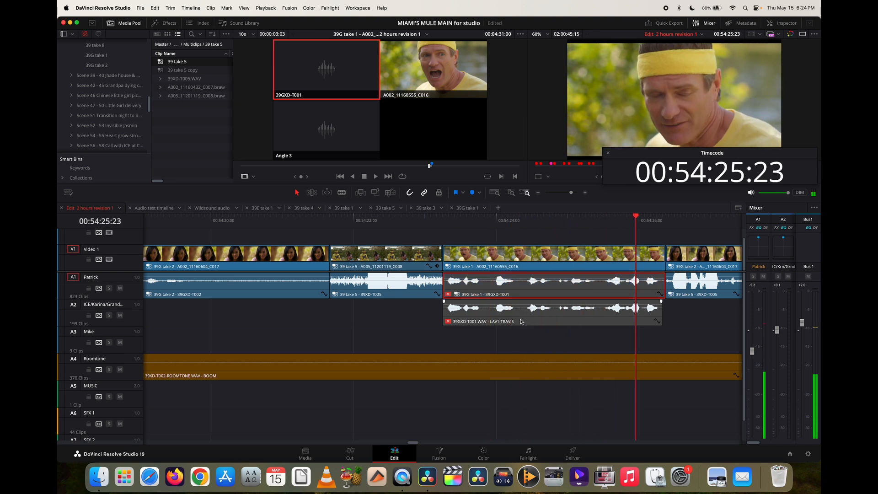
{"action": "left_click", "coordinate": [520, 321]}
{"action": "key", "text": "d"}
{"action": "left_click", "coordinate": [444, 219]}
{"action": "key", "text": "space"}
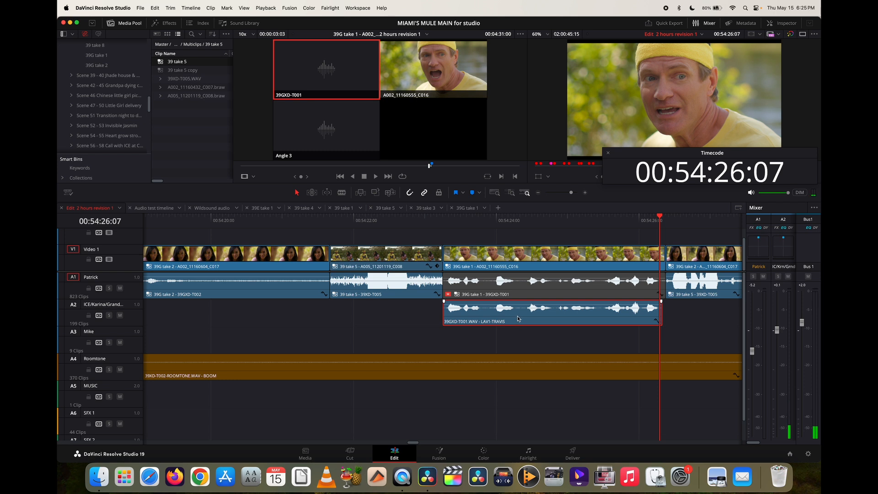
Replace the A1 boom clip of 39G take 1 by moving the LAV1 section up from A2 onto A1 over it.
{"action": "left_click", "coordinate": [524, 294]}
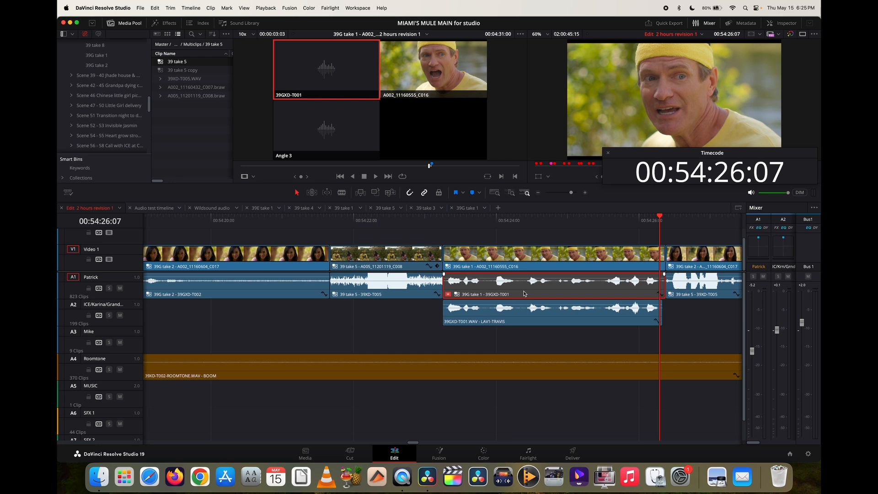
{"action": "key", "text": "Delete"}
{"action": "left_click", "coordinate": [520, 320]}
{"action": "key", "text": "super+z"}
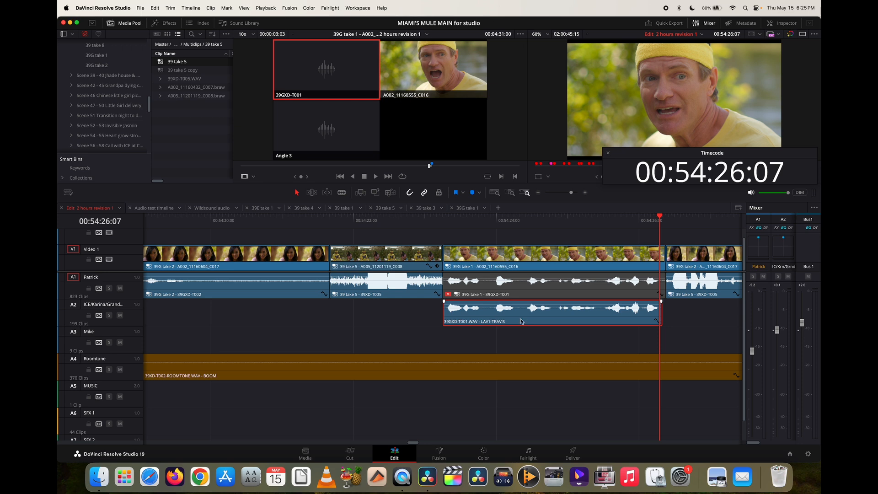
{"action": "key", "text": "alt+Up"}
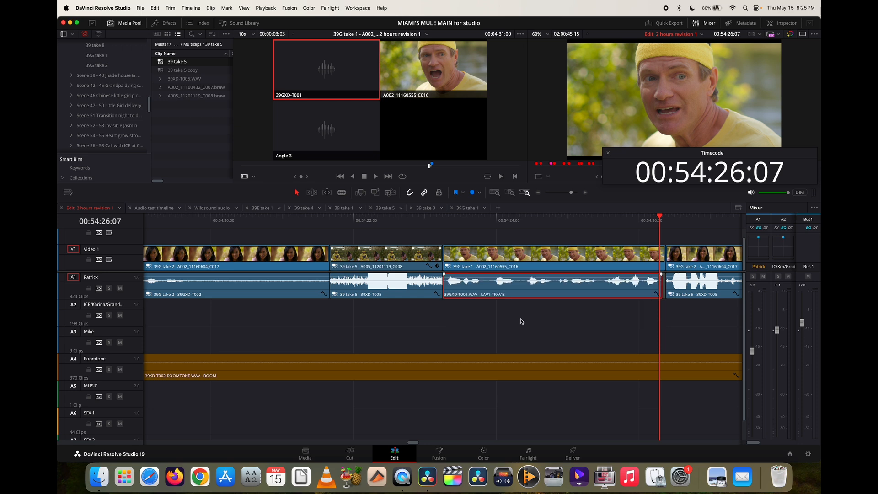
Extend the end of the LAV1 section on A1 to meet the start of the following 39 take 5 clip.
{"action": "left_click_drag", "start_coordinate": [665, 287], "coordinate": [666, 286]}
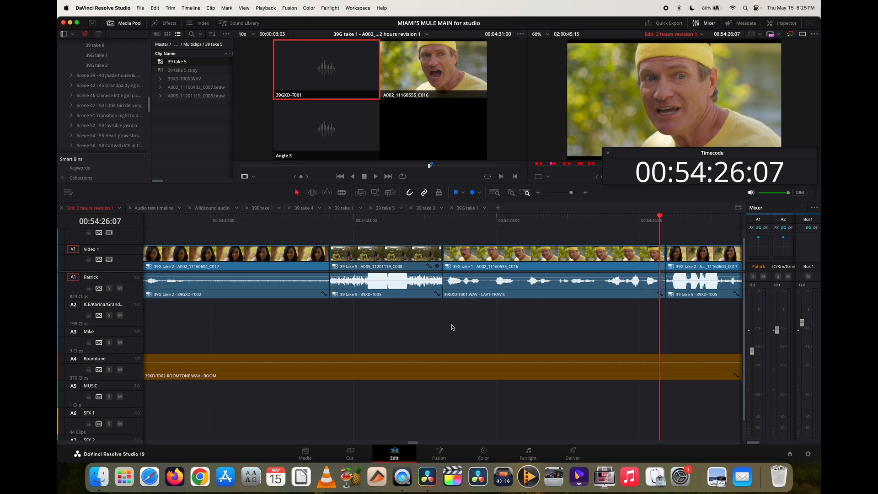
{"action": "key", "text": "super+minus"}
{"action": "key", "text": "super+minus"}
{"action": "key", "text": "super+minus"}
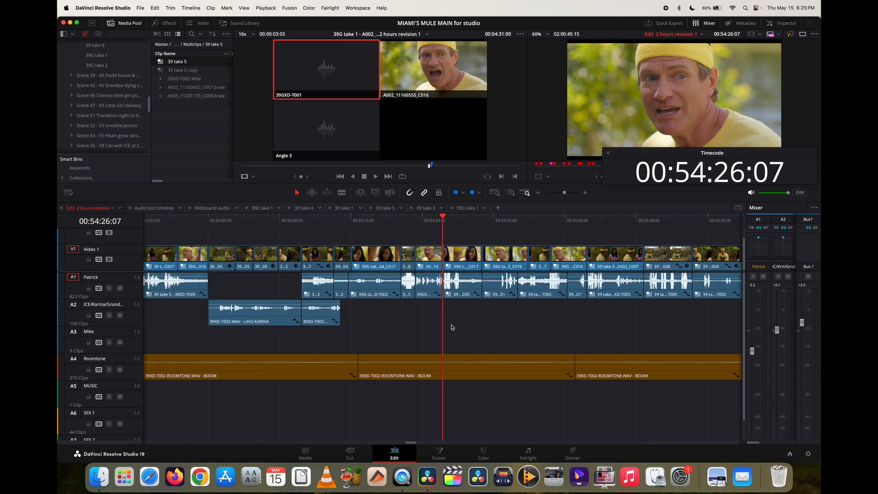